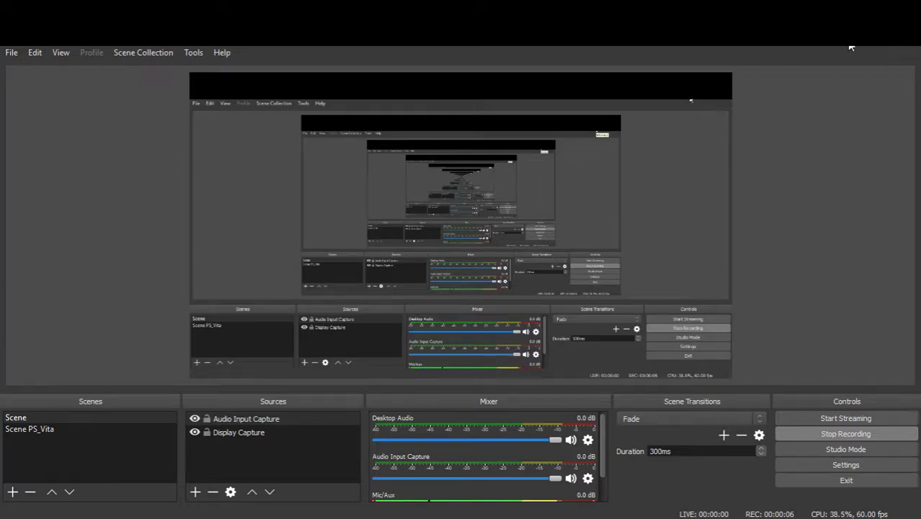
Minimize OBS Studio to reveal the Revit Level 1 Furn plan with its two beds.
left_click(850, 48)
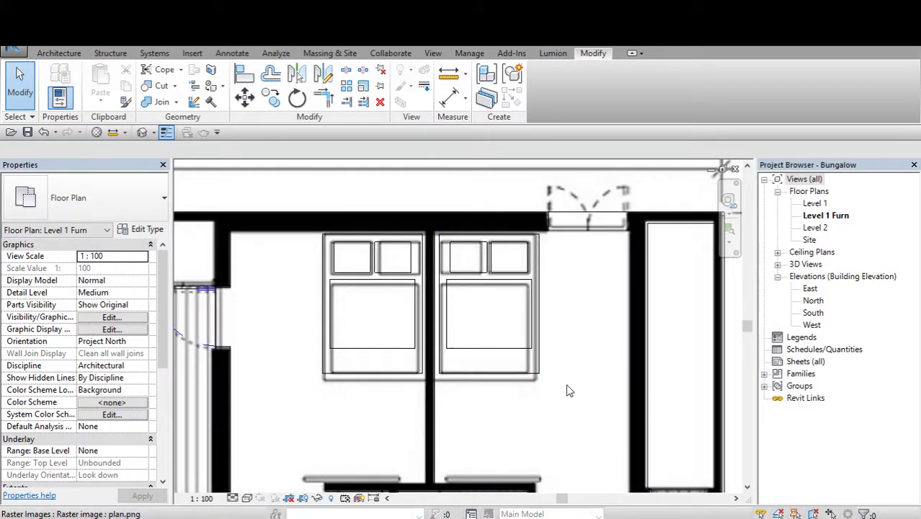
Zoom and pan the Level 1 Furn plan, try Shaded style, then return to Hidden Line.
scroll(569, 390, "up", 1)
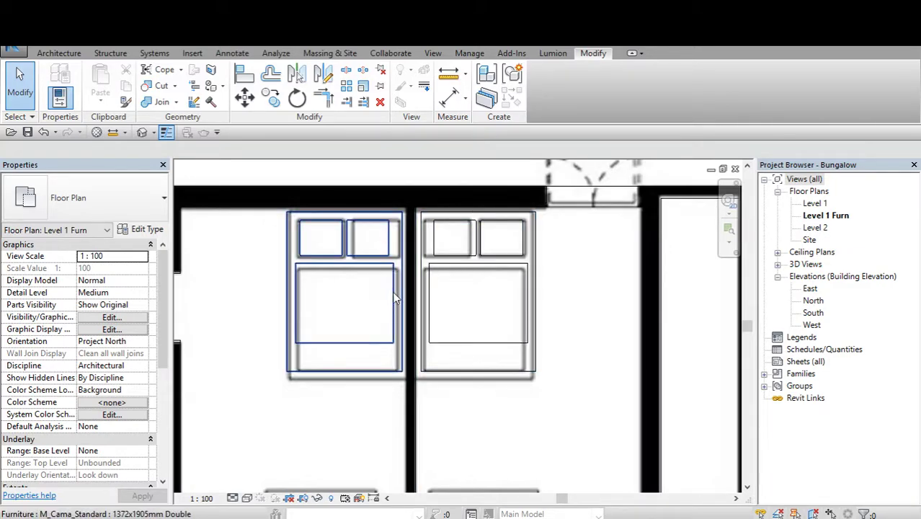
middle_click_drag(419, 382, 423, 384)
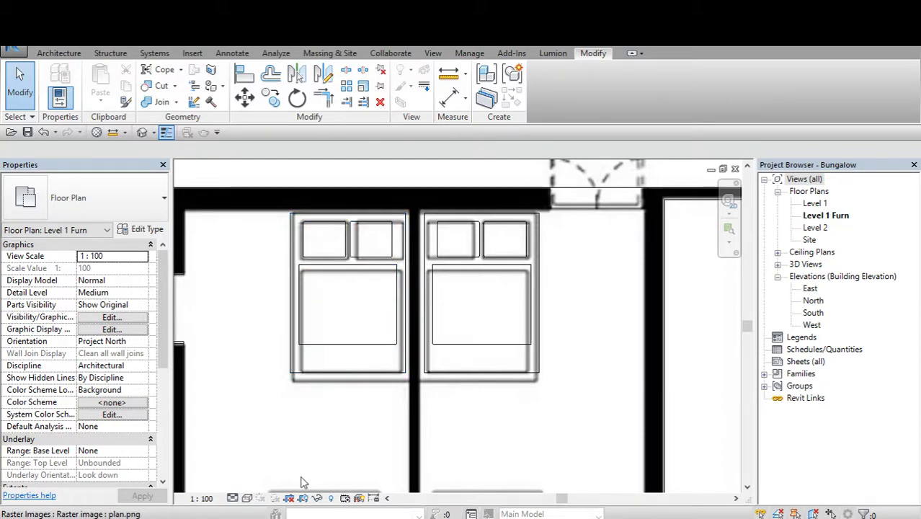
left_click(247, 498)
left_click(268, 442)
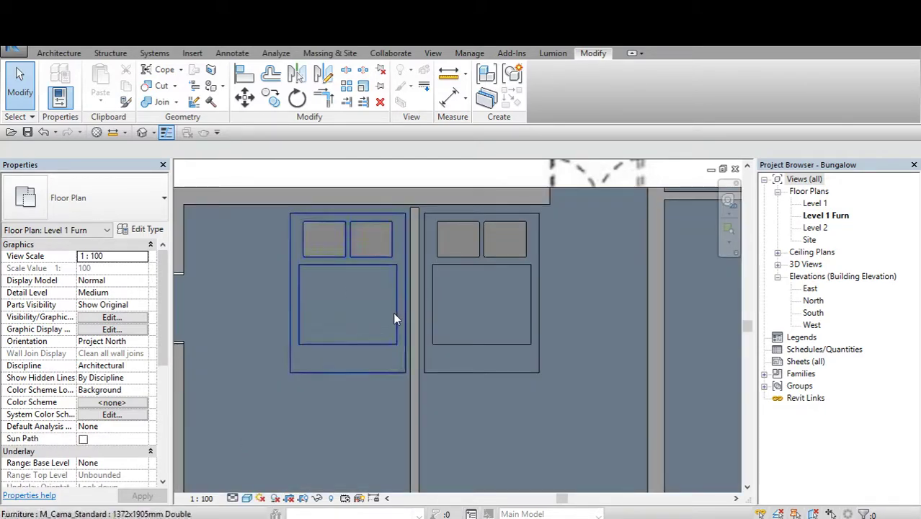
left_click(246, 498)
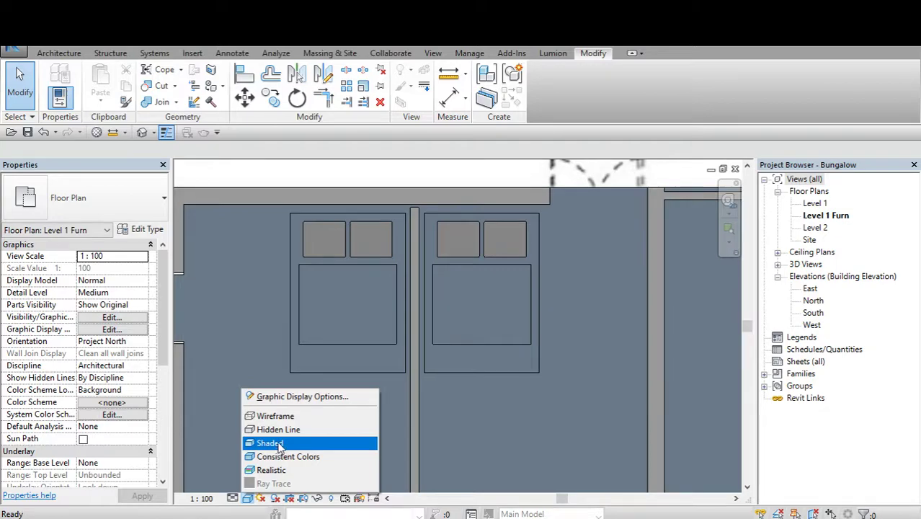
left_click(296, 432)
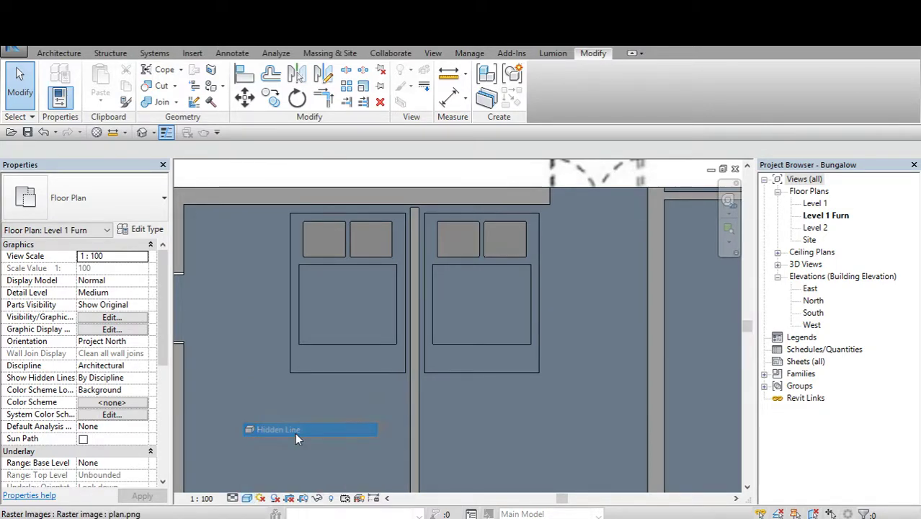
Restore the plan window and maximize the M_Cama_Standard Ref. Level plan.
left_click(723, 169)
left_click(741, 263)
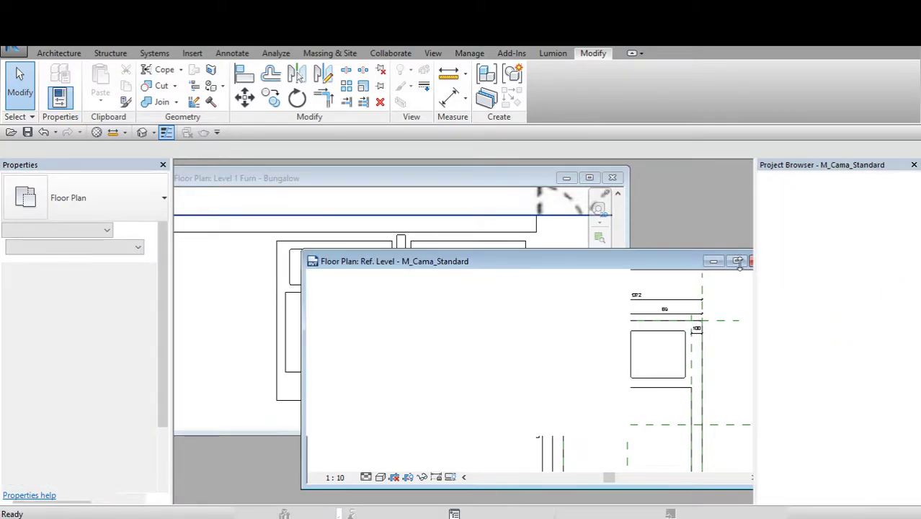
left_click(739, 262)
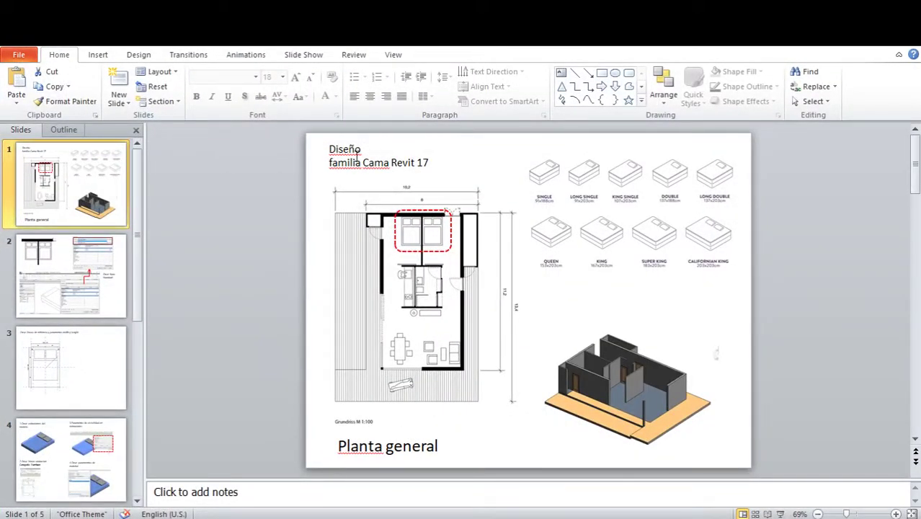
Highlight the words 'Cama Revit 17' in the slide 1 title, then deselect it.
left_click(356, 154)
left_click(247, 238)
left_click(366, 161)
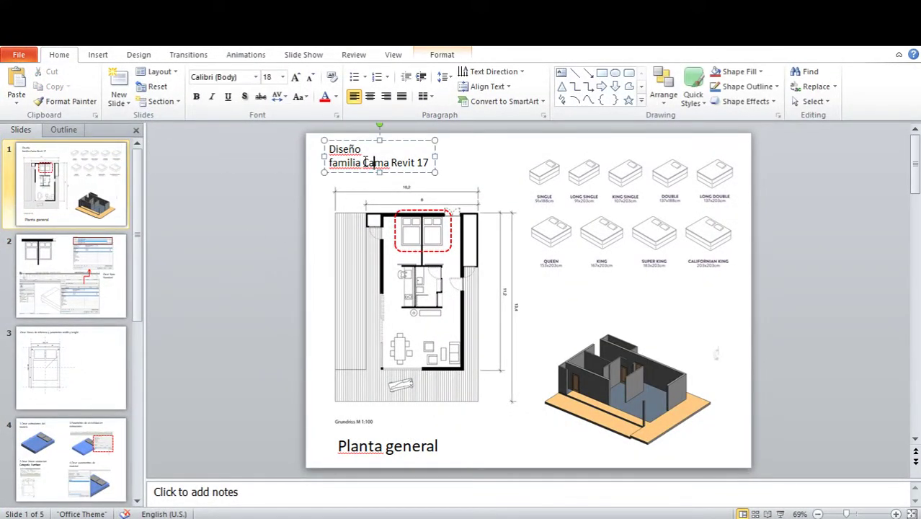
left_click_drag(364, 163, 433, 163)
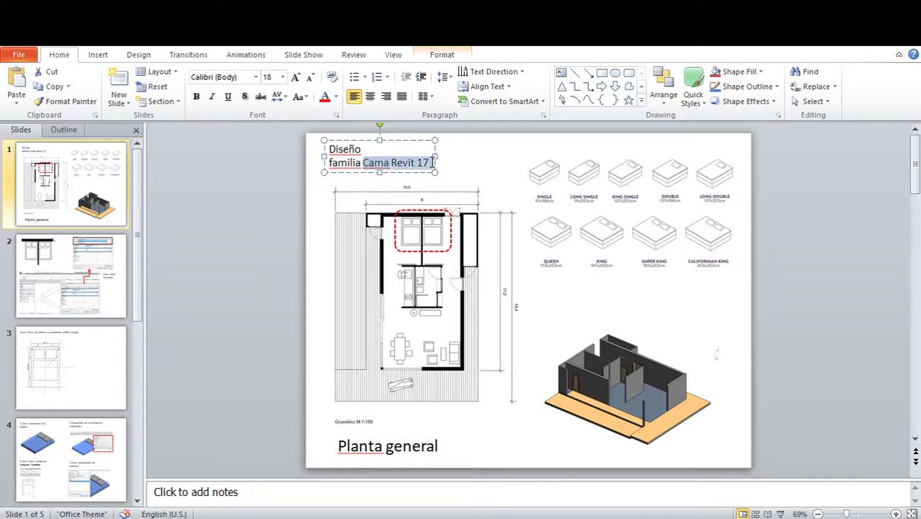
left_click(280, 240)
left_click(372, 165)
left_click(288, 269)
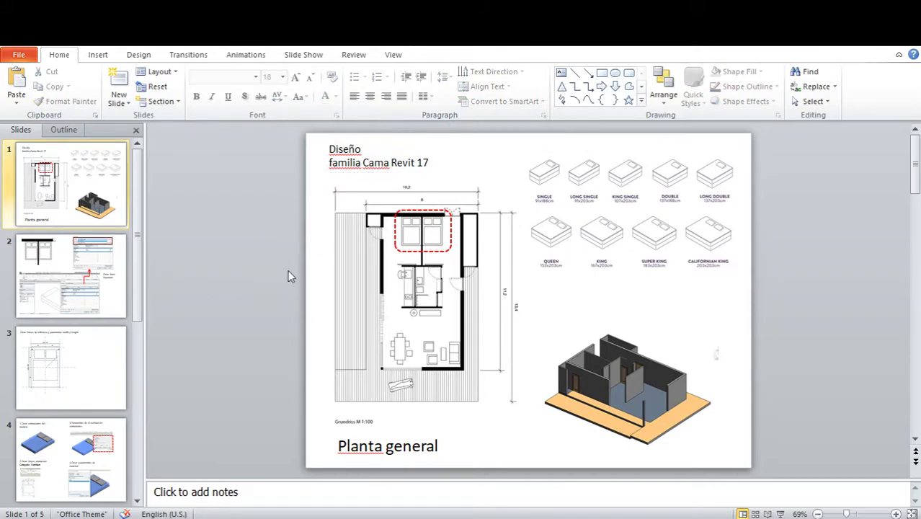
left_click(403, 265)
Move the Planta general caption slightly lower on slide 1.
left_click(379, 453)
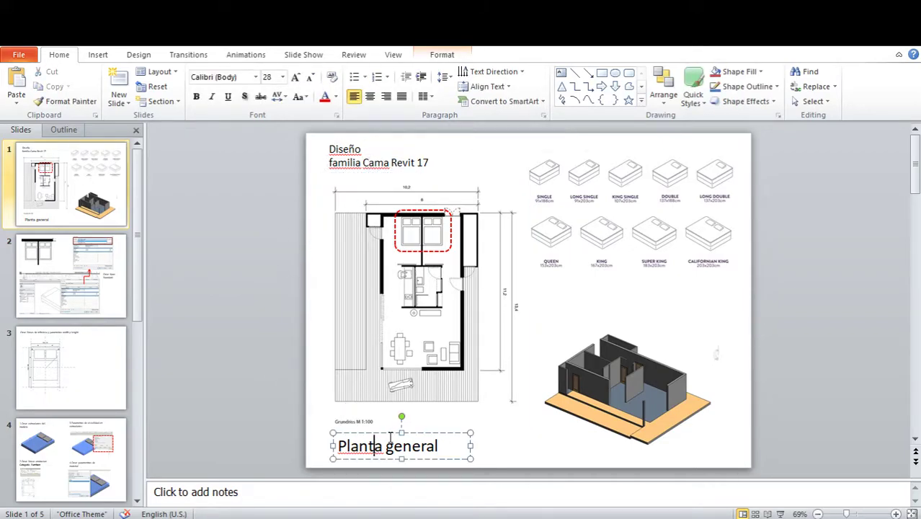
left_click_drag(393, 427, 394, 435)
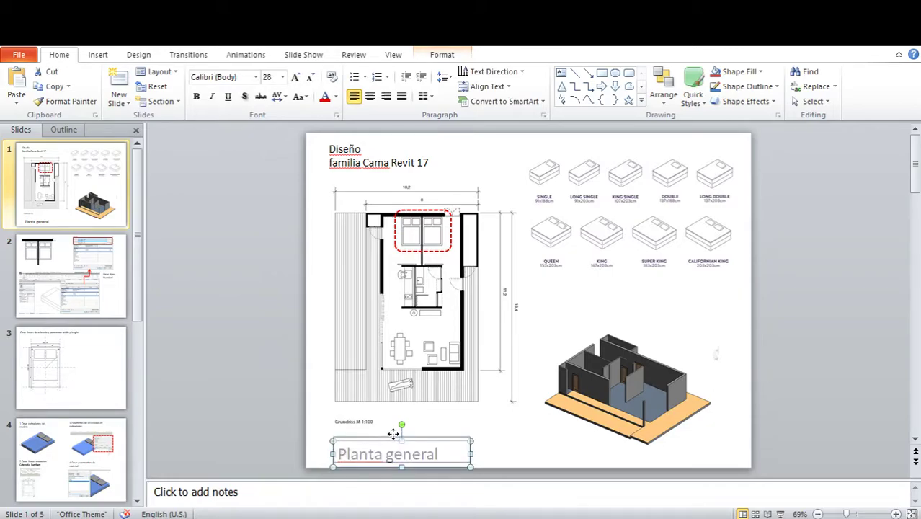
left_click(279, 418)
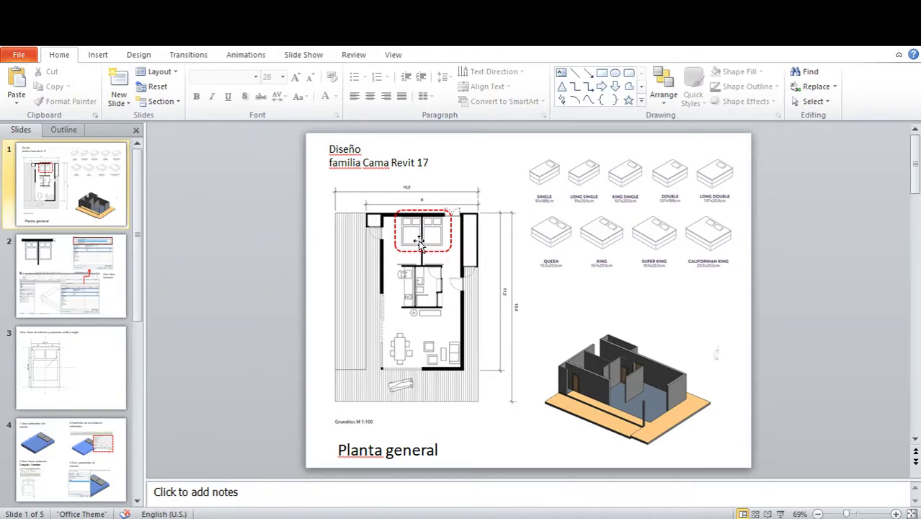
left_click(392, 254)
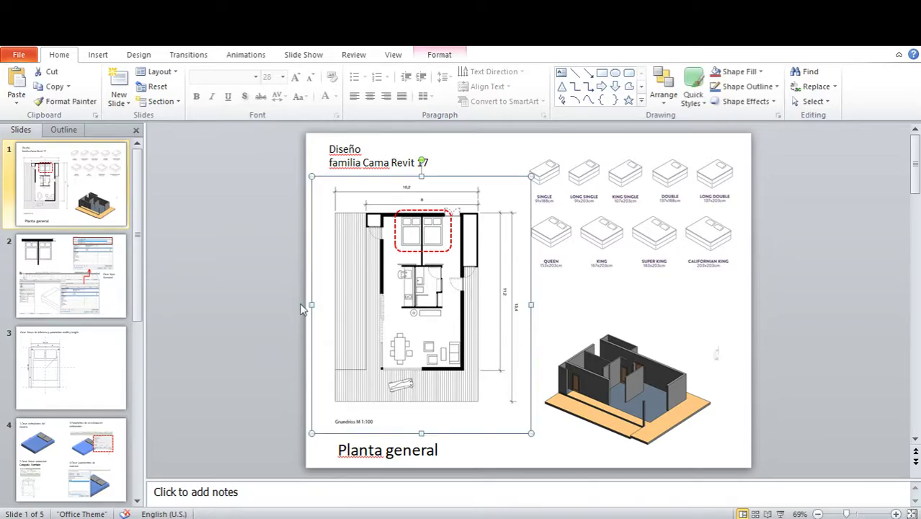
key("Escape")
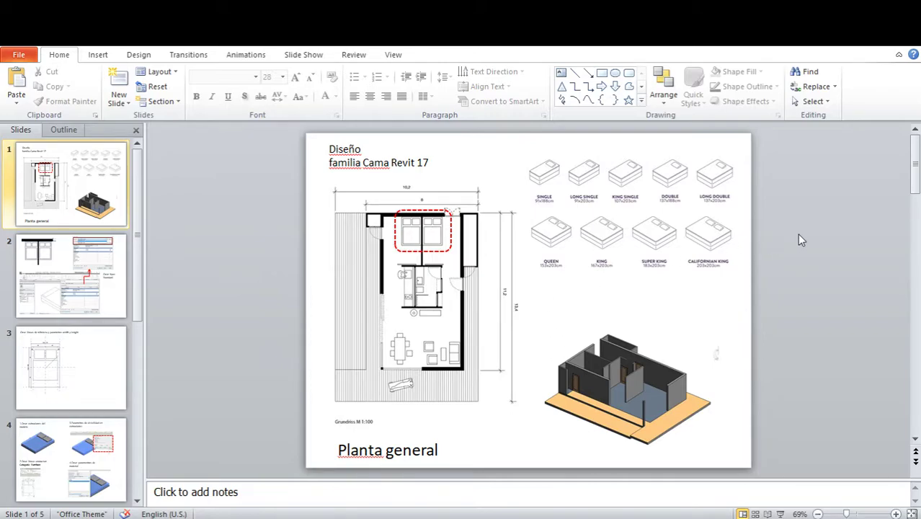
left_click(613, 209)
left_click(773, 281)
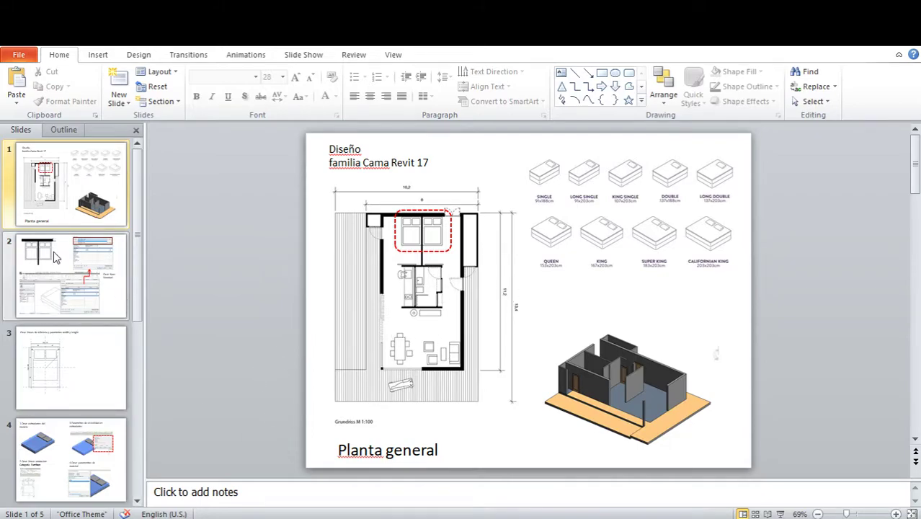
Review slide 2 and its Revit screenshot picture.
left_click(76, 272)
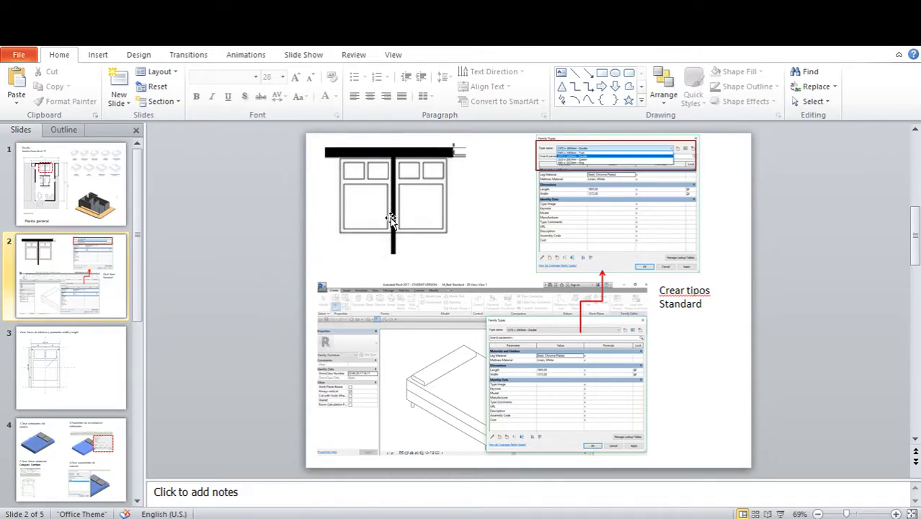
left_click(407, 387)
left_click(257, 381)
left_click(499, 360)
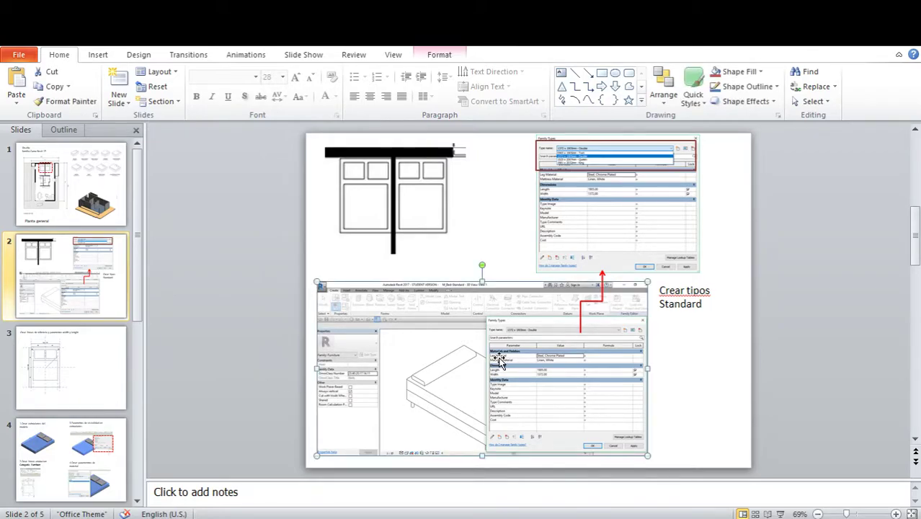
left_click(247, 331)
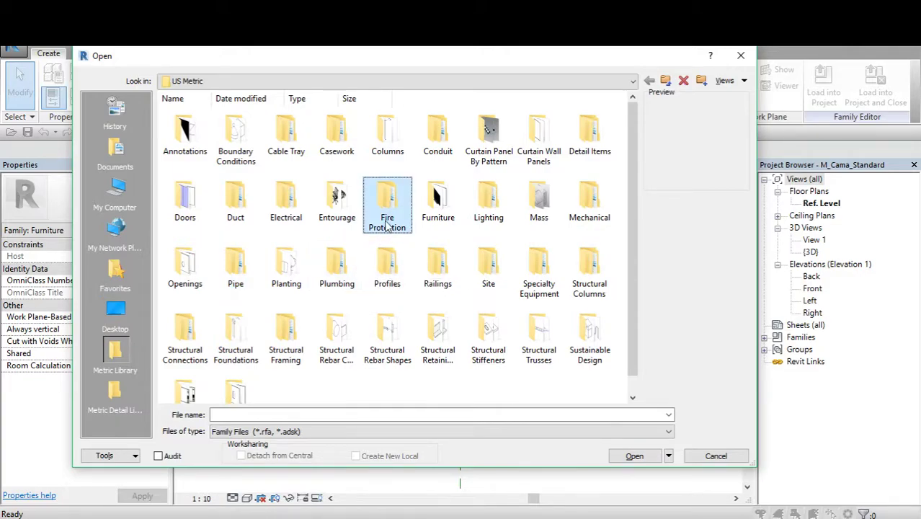
Open the M_Bed-Standard family from the library's Furniture > Beds folder.
double_click(438, 198)
double_click(182, 144)
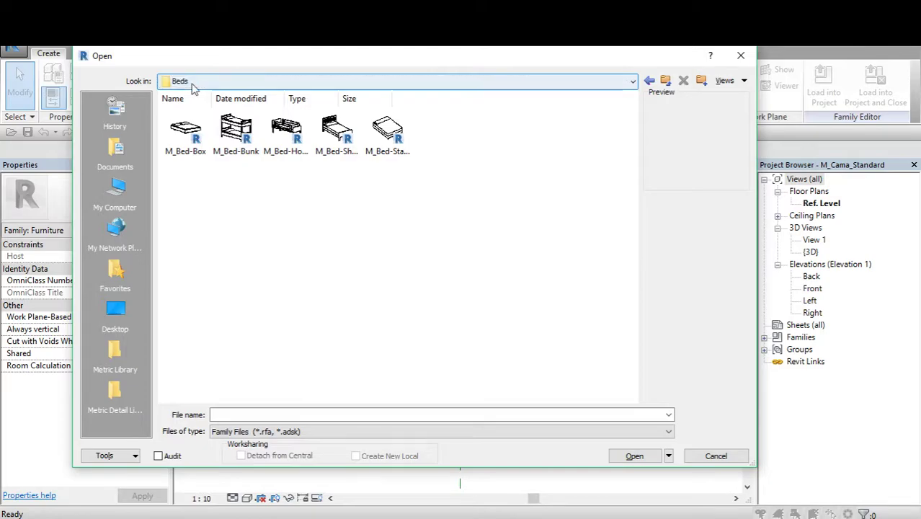
left_click(191, 82)
left_click(193, 85)
left_click(206, 150)
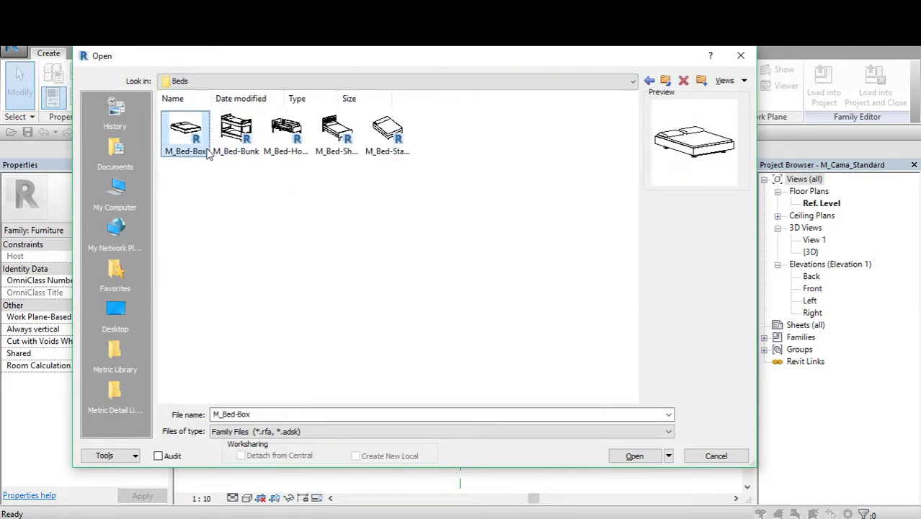
left_click(367, 153)
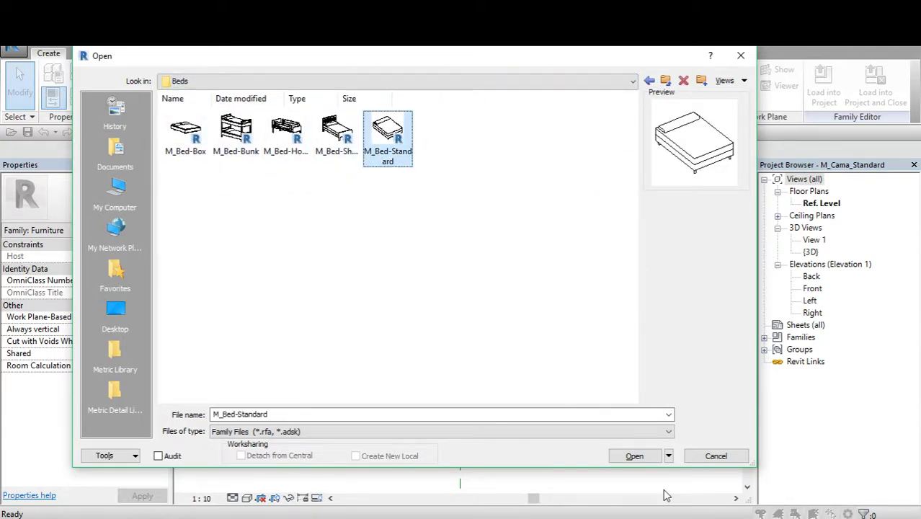
left_click(635, 456)
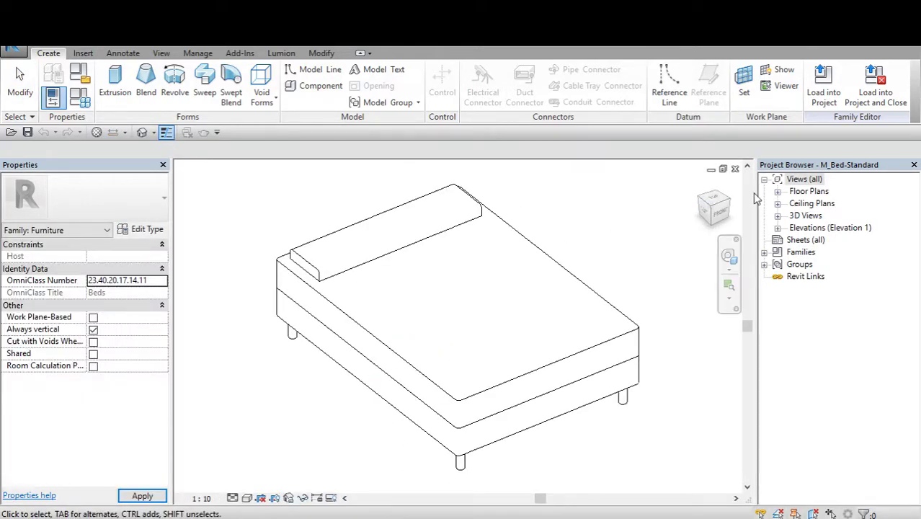
Orbit the 3D bed, switch it to Shaded, then set it back to Hidden Line.
mouse_move(505, 303)
middle_mouse_down("shift")
mouse_move(465, 223)
mouse_move(436, 208)
middle_mouse_up("shift")
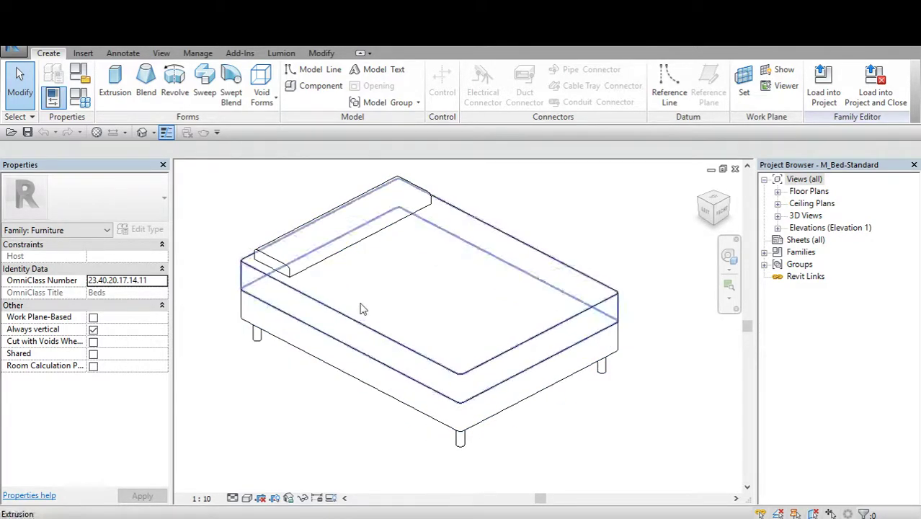
left_click_drag(724, 212, 710, 209)
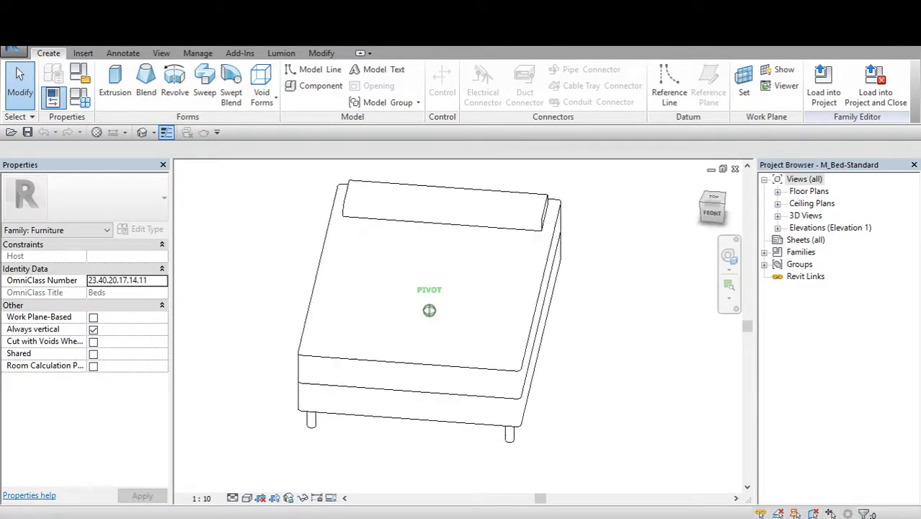
middle_click_drag(648, 375, 665, 385, "shift")
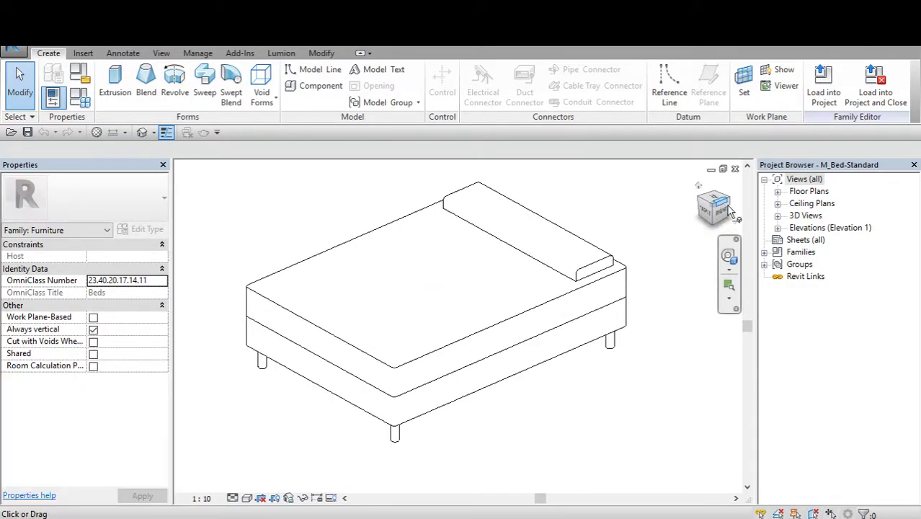
mouse_move(714, 208)
left_mouse_down()
mouse_move(722, 189)
mouse_move(713, 205)
left_mouse_up()
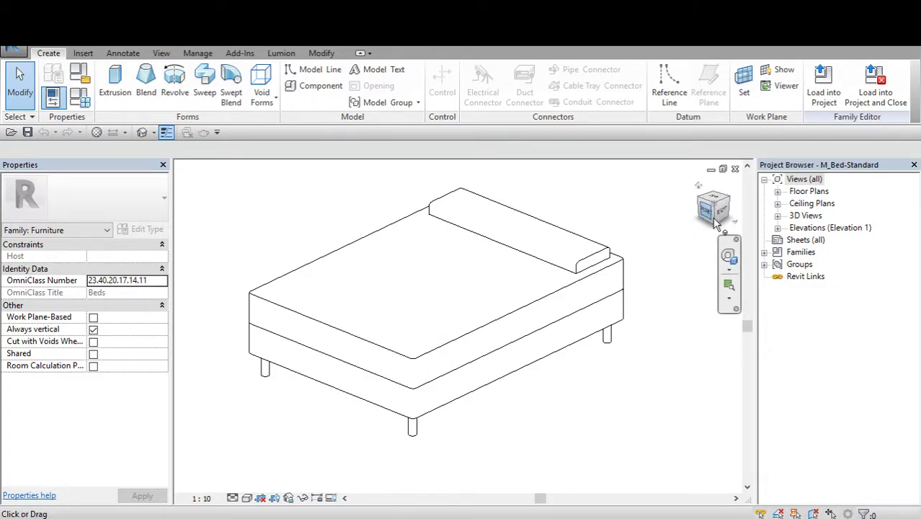
middle_click_drag(504, 303, 609, 283, "shift")
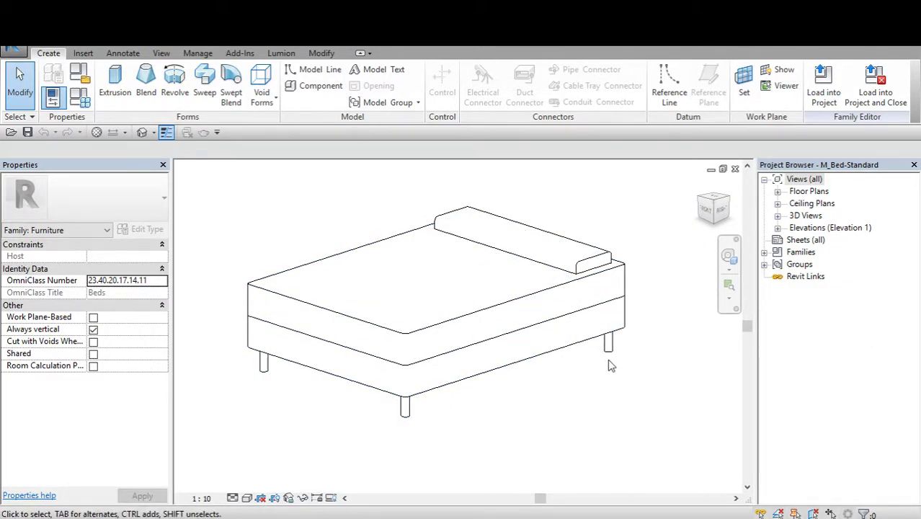
left_click_drag(715, 209, 750, 216)
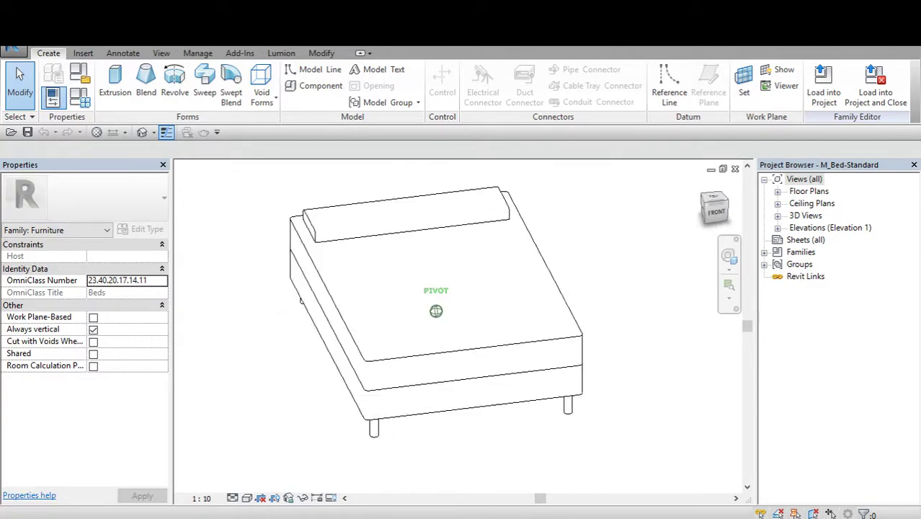
left_click(248, 497)
left_click(269, 442)
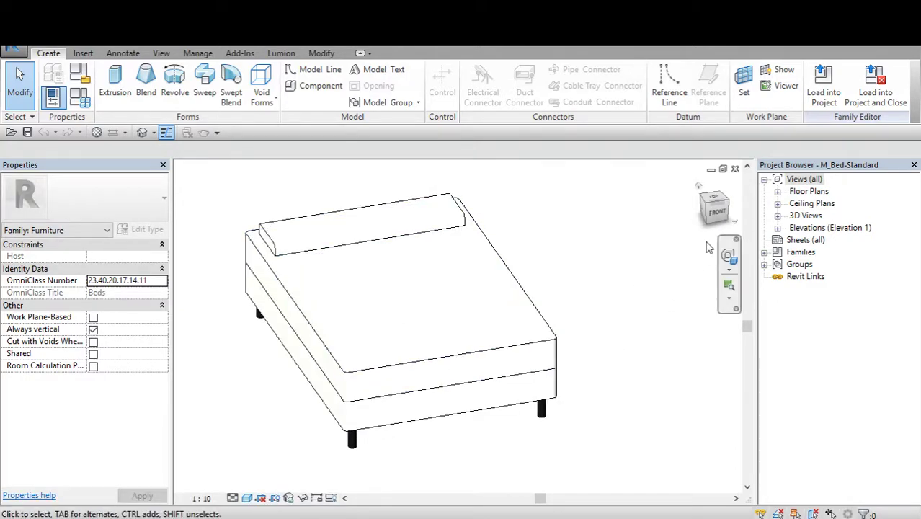
middle_click_drag(433, 324, 401, 320, "shift")
left_click(247, 497)
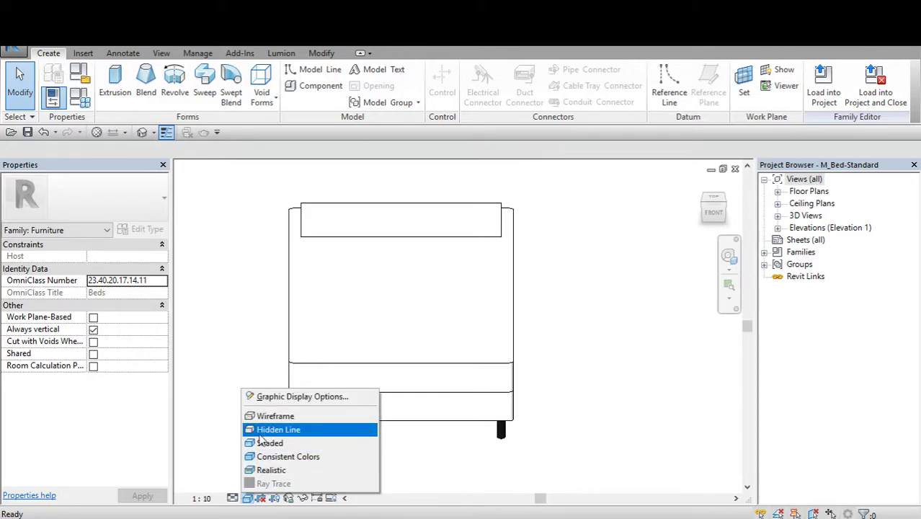
left_click(281, 429)
Open the bed's Ref. Level floor plan, then select the slide 2 Family Types screenshot.
double_click(809, 191)
double_click(822, 204)
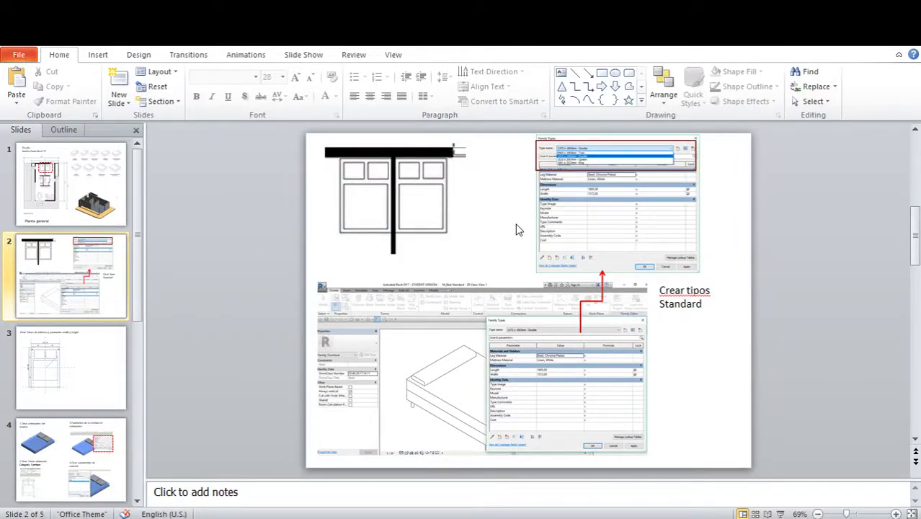
left_click(596, 218)
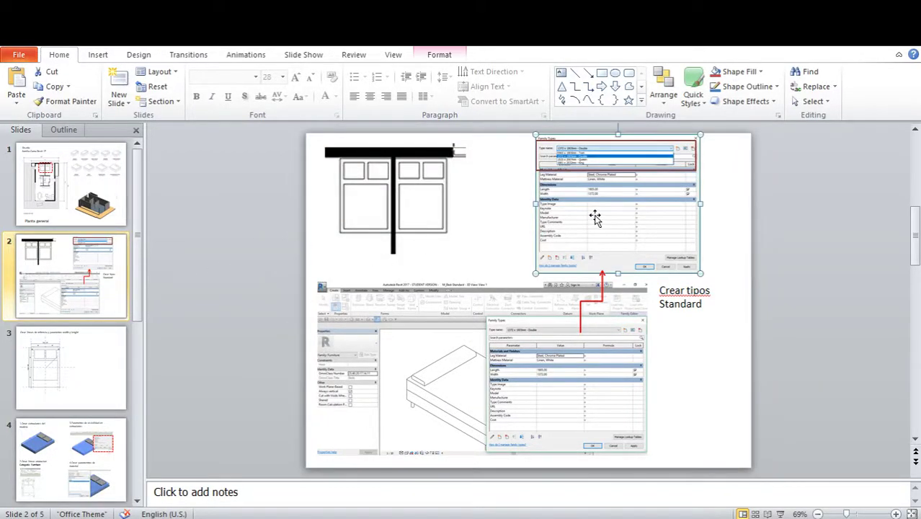
Present slide 2, then slightly enlarge the bed-types chart on slide 1.
left_click(780, 514)
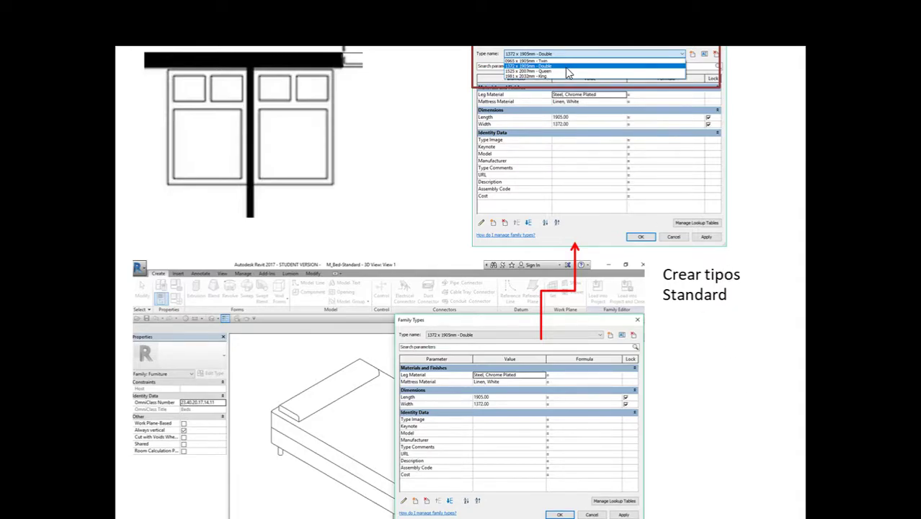
key("Escape")
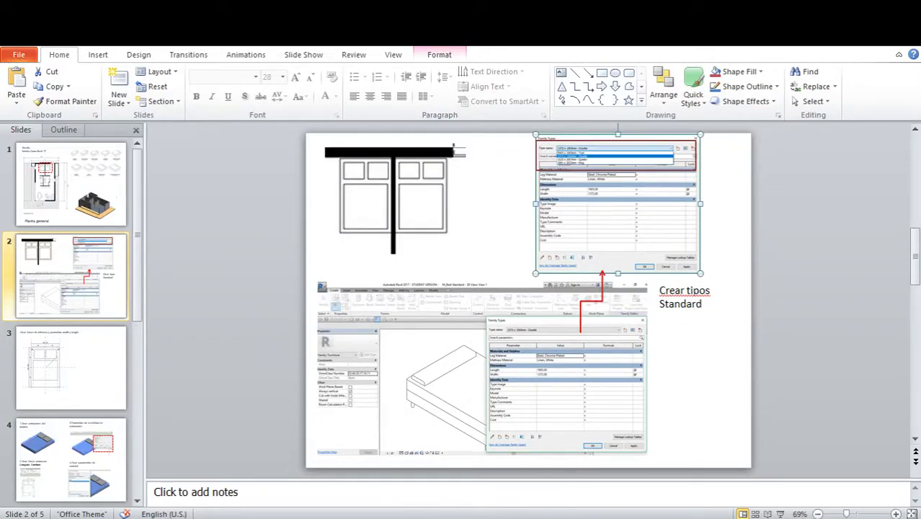
left_click(70, 184)
left_click(604, 240)
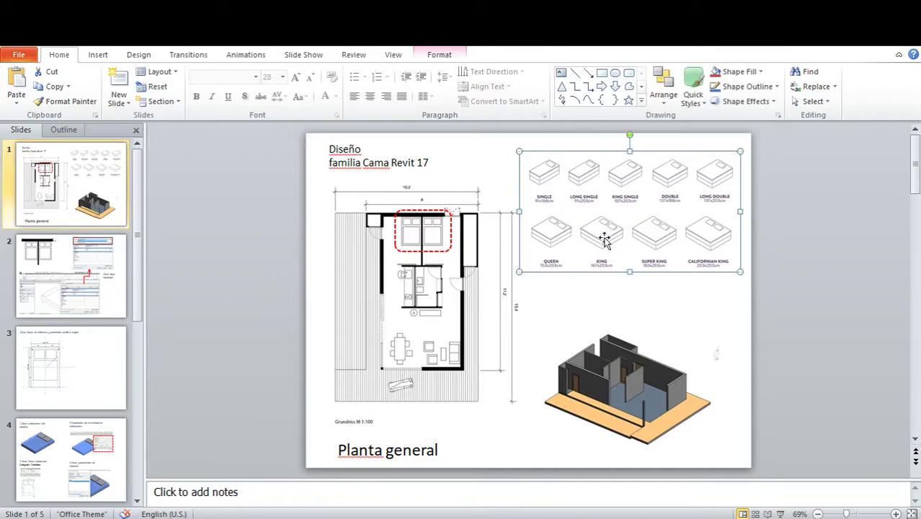
left_click_drag(740, 274, 750, 283)
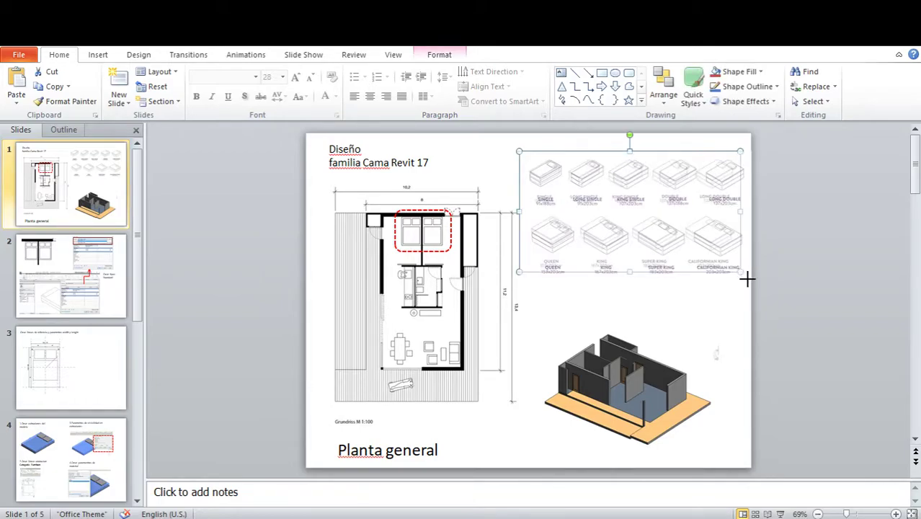
left_click(786, 265)
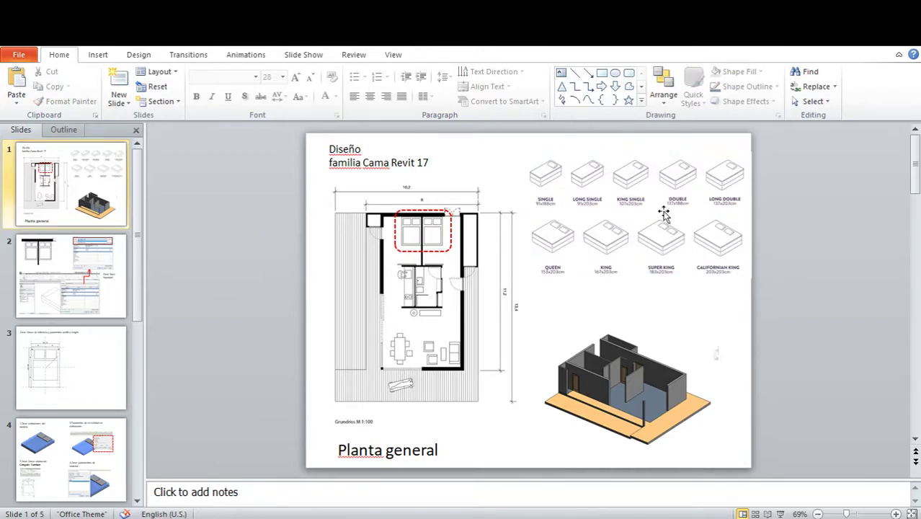
left_click(715, 242)
left_click(795, 273)
left_click(581, 253)
left_click(789, 318)
left_click(707, 230)
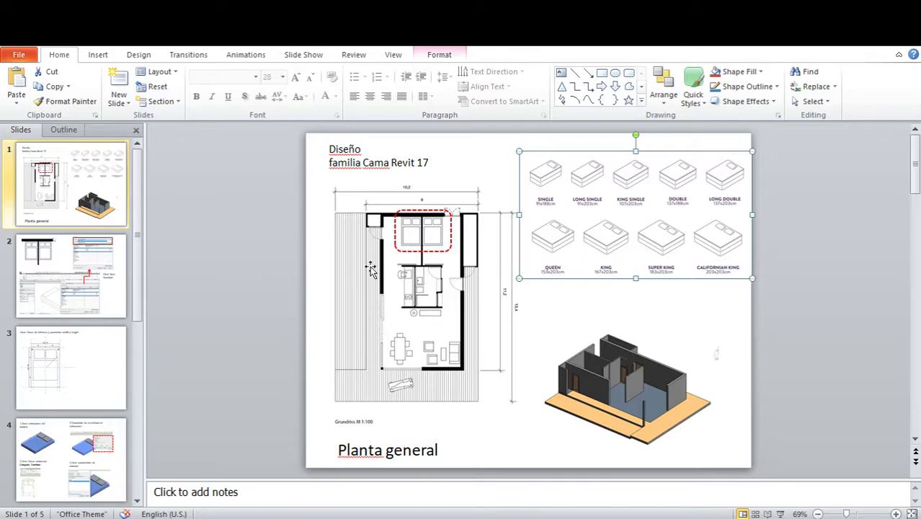
Return to slide 2 and check its Family Types screenshot and 'Crear tipos Standard' caption.
left_click(72, 276)
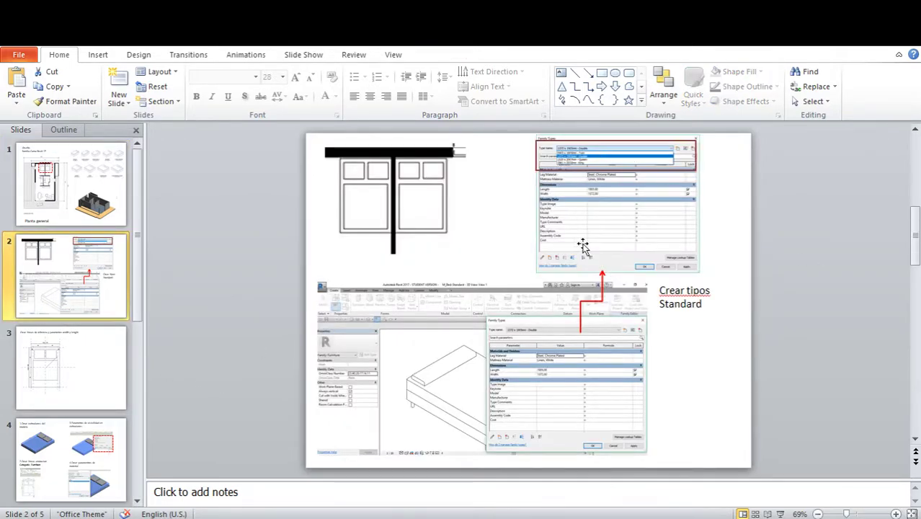
left_click(668, 221)
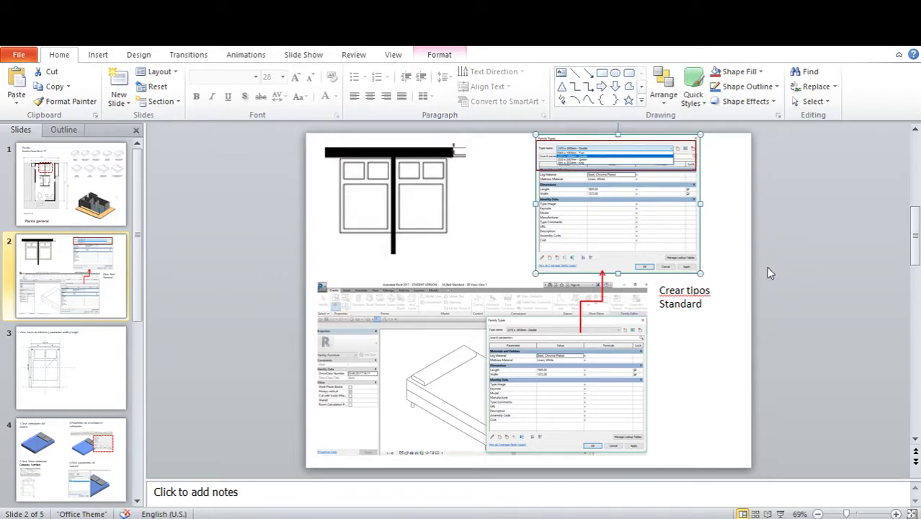
left_click(674, 290)
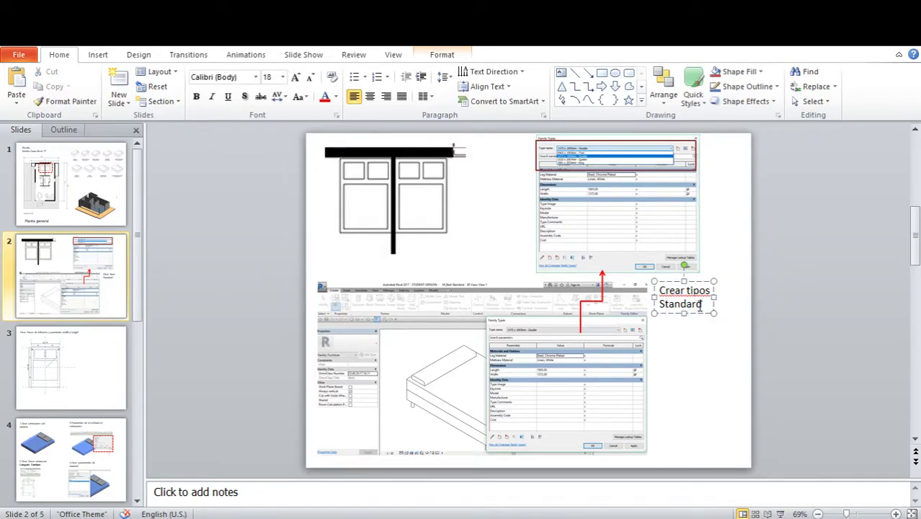
left_click(797, 303)
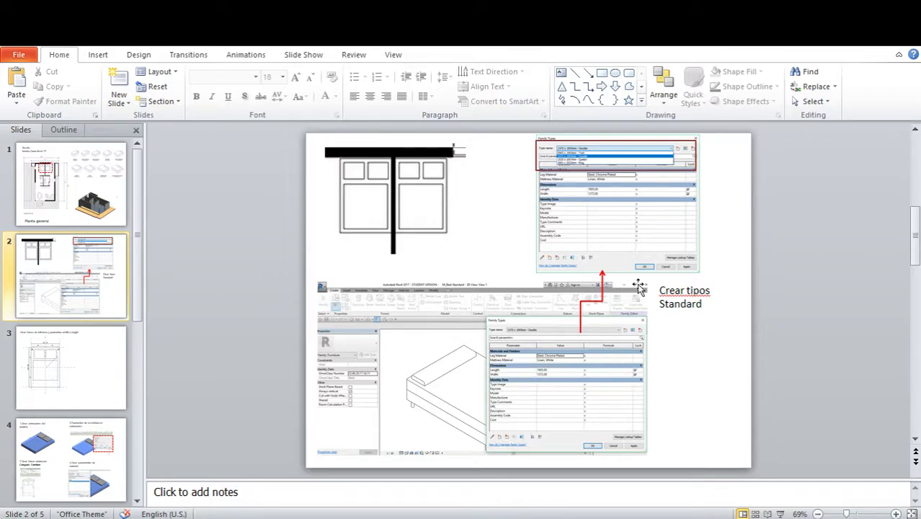
left_click(418, 353)
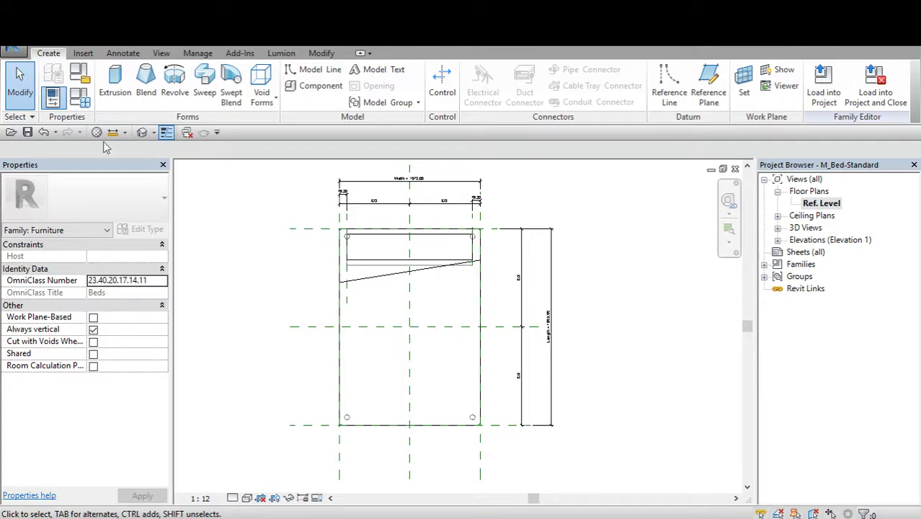
Check the bed's family types, keep 1372 x 1905mm - Double, and close unchanged.
left_click(80, 75)
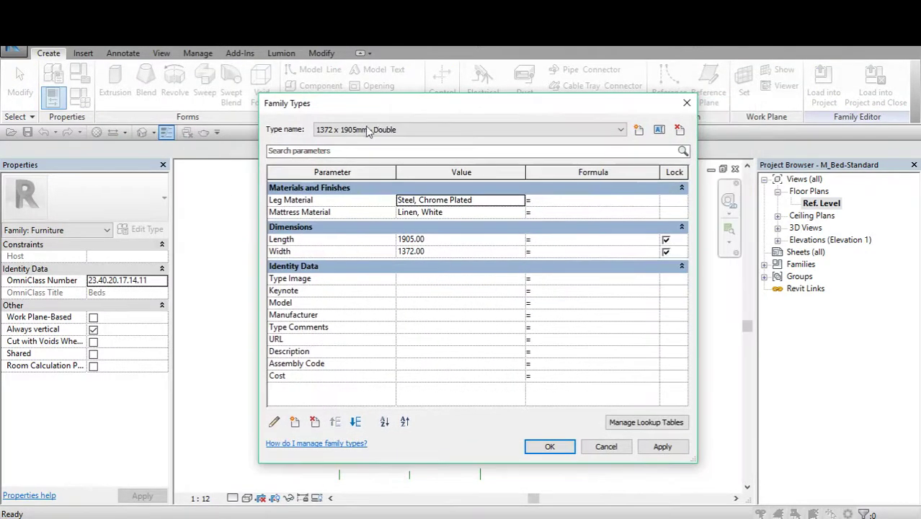
left_click(340, 131)
left_click(376, 137)
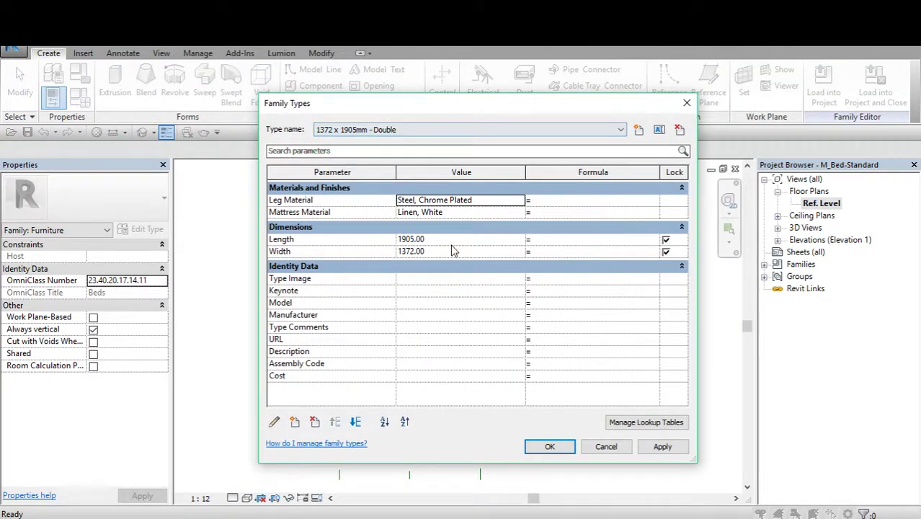
left_click(687, 103)
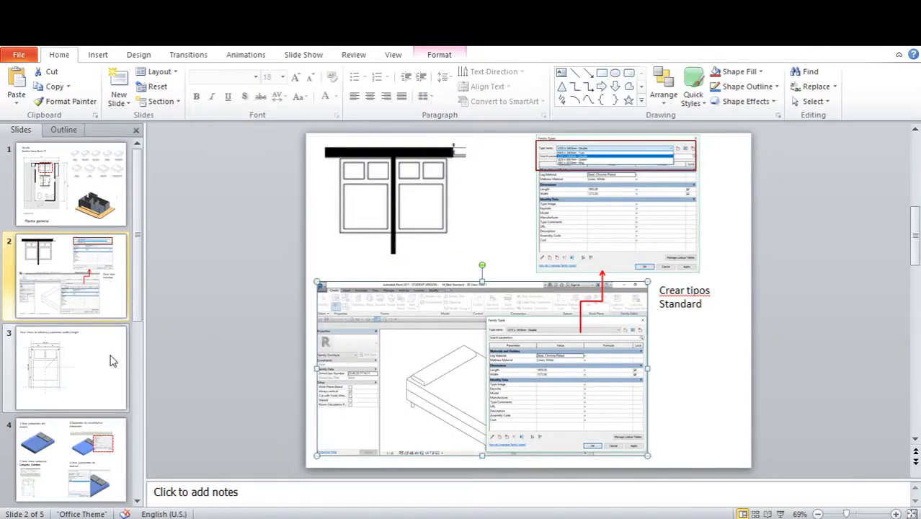
Display slide 3, 'Crear lineas de refrencia y parametros width y lenght', and check its title.
left_click(111, 360)
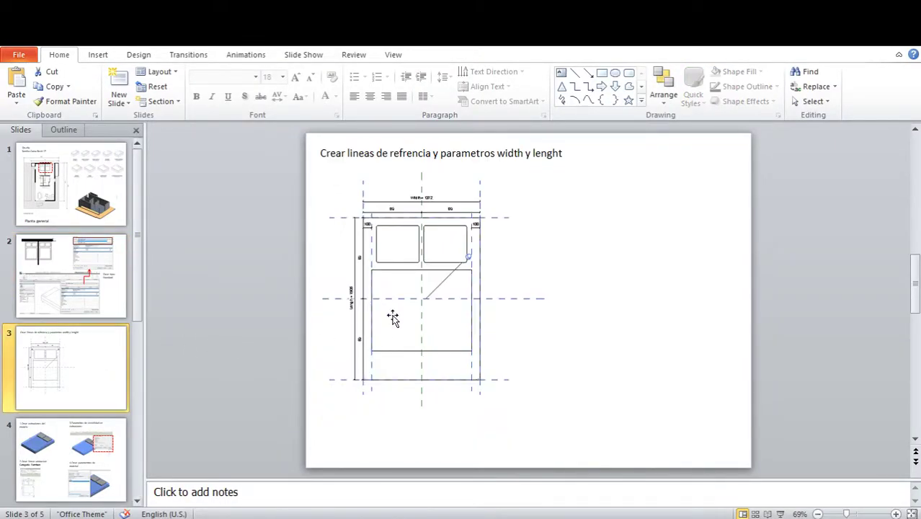
left_click(407, 153)
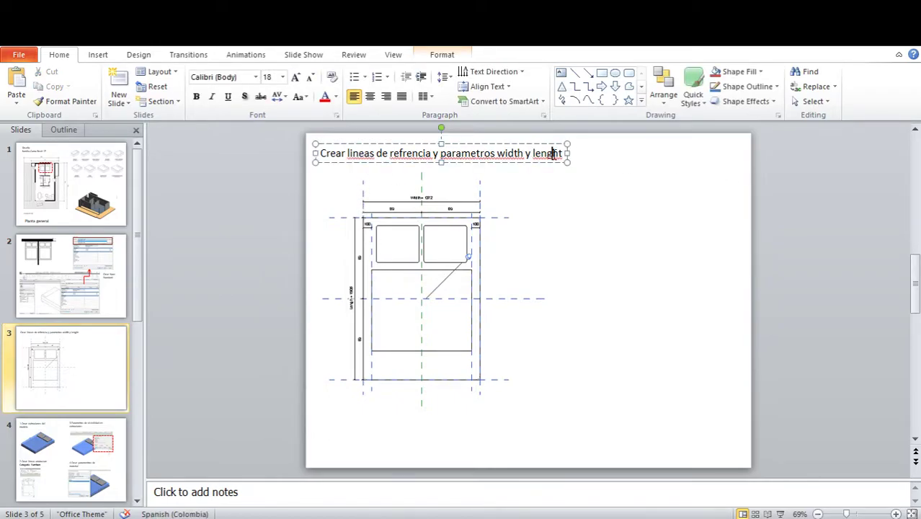
left_click(784, 222)
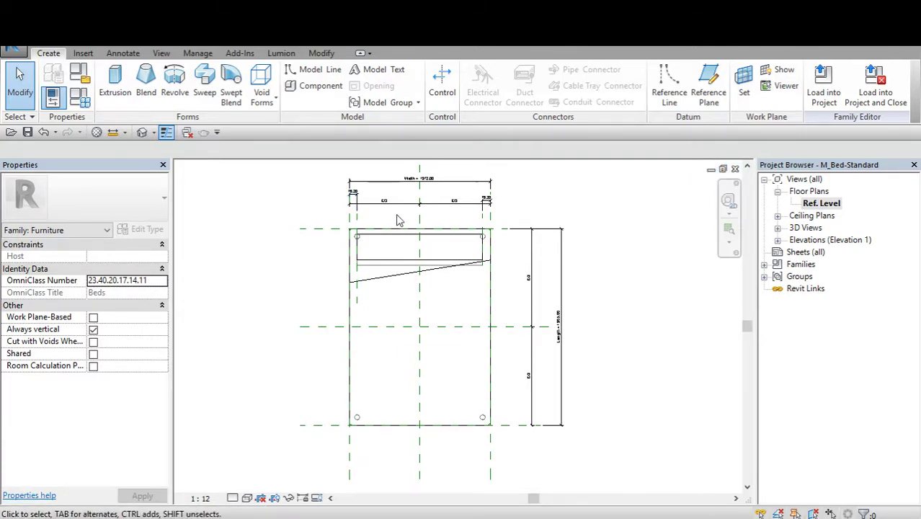
Fit the plan, close the M_Bed-Standard 3D view, and maximize the M_Cama_Standard Ref. Level plan.
left_click(729, 228)
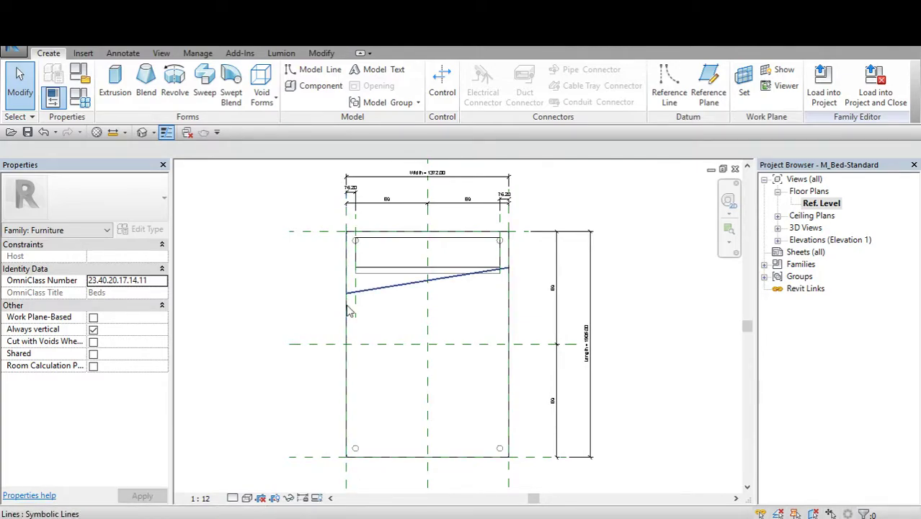
left_click(727, 173)
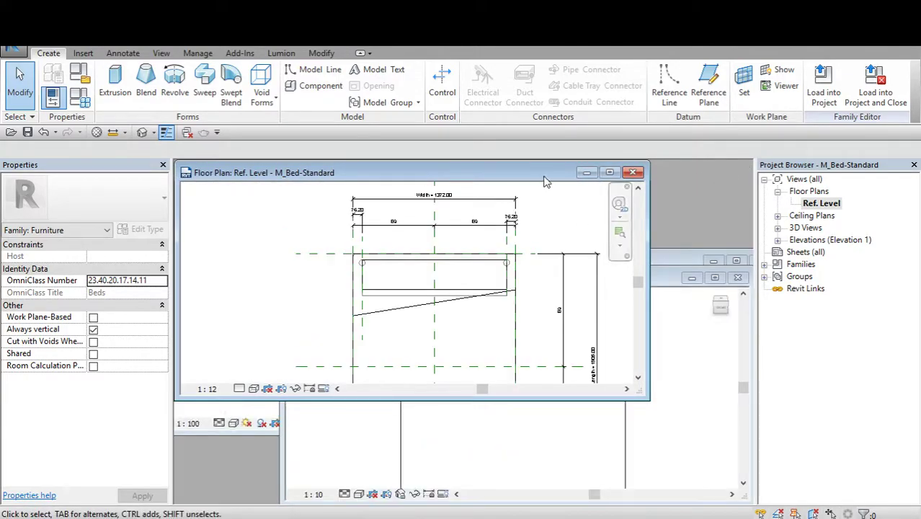
left_click(647, 284)
left_click(664, 245)
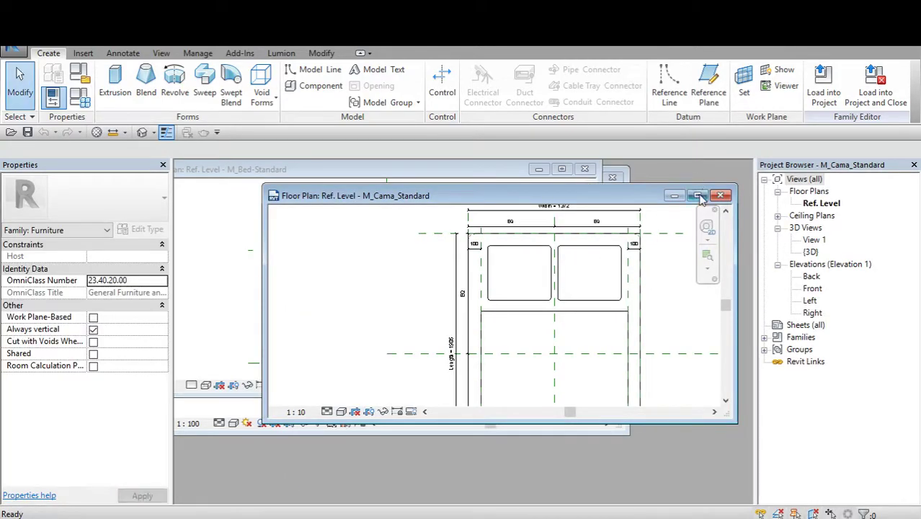
left_click(697, 196)
Zoom in, select and clear a reference plane in the bed plan.
scroll(404, 245, "up", 1)
left_click(404, 200)
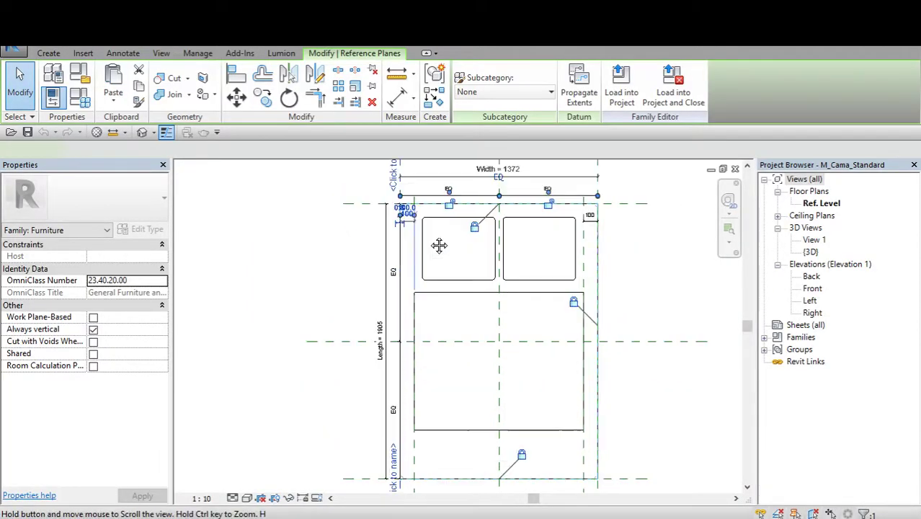
scroll(438, 243, "down", 1)
left_click(321, 251)
left_click(57, 56)
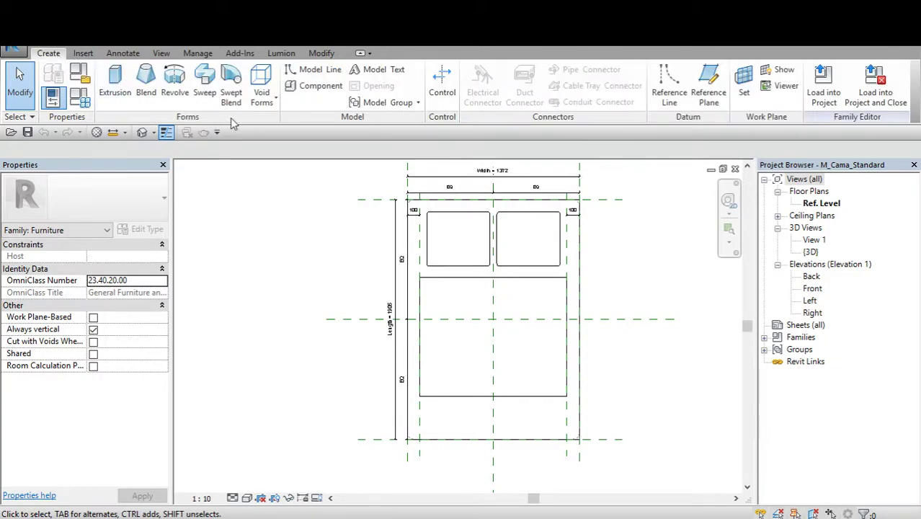
Draw a vertical reference plane right of the bed, then delete it.
left_click(656, 245)
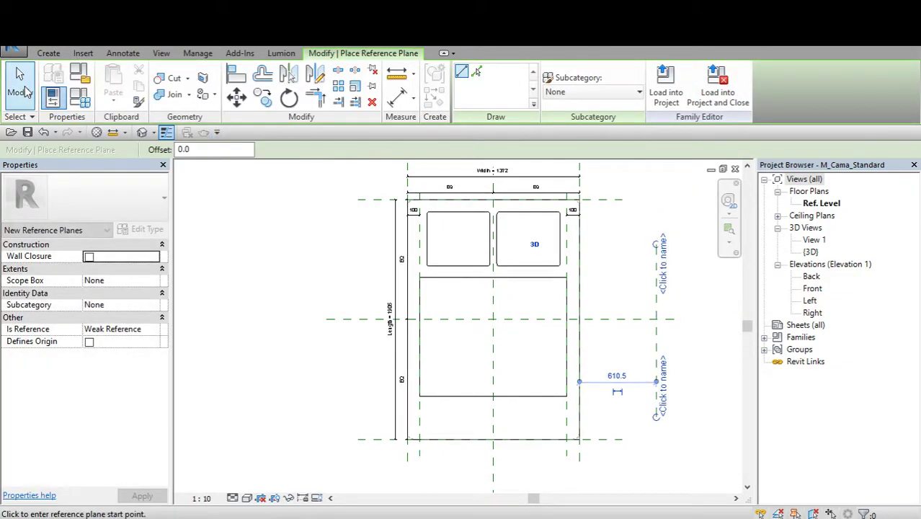
key("Escape")
key("Escape")
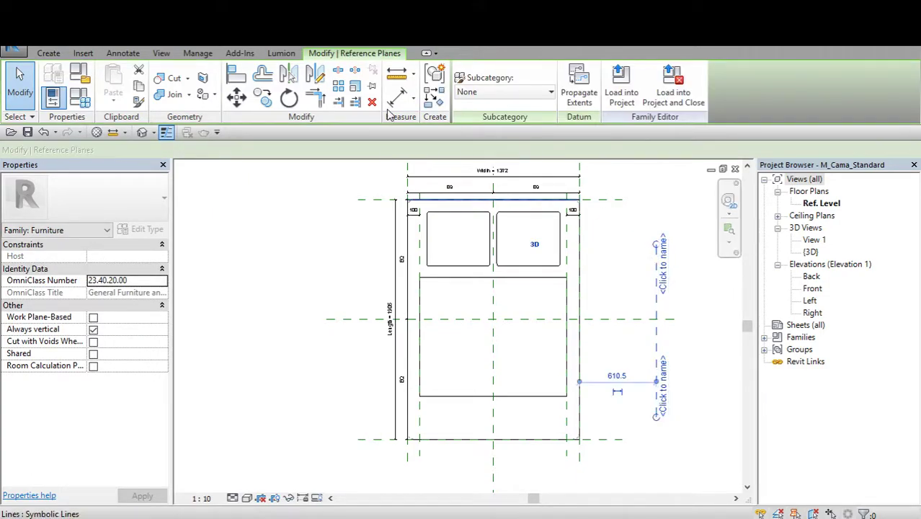
left_click(372, 102)
scroll(469, 186, "up", 2)
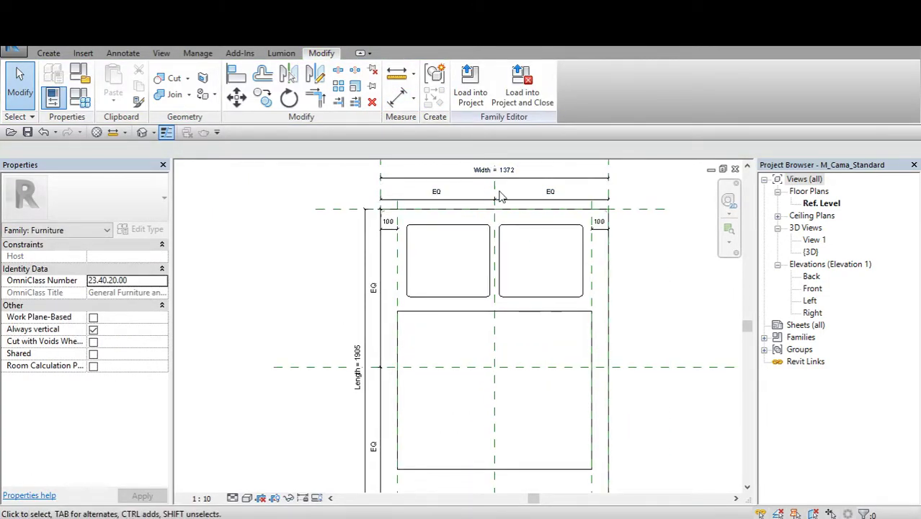
scroll(527, 216, "up", 3)
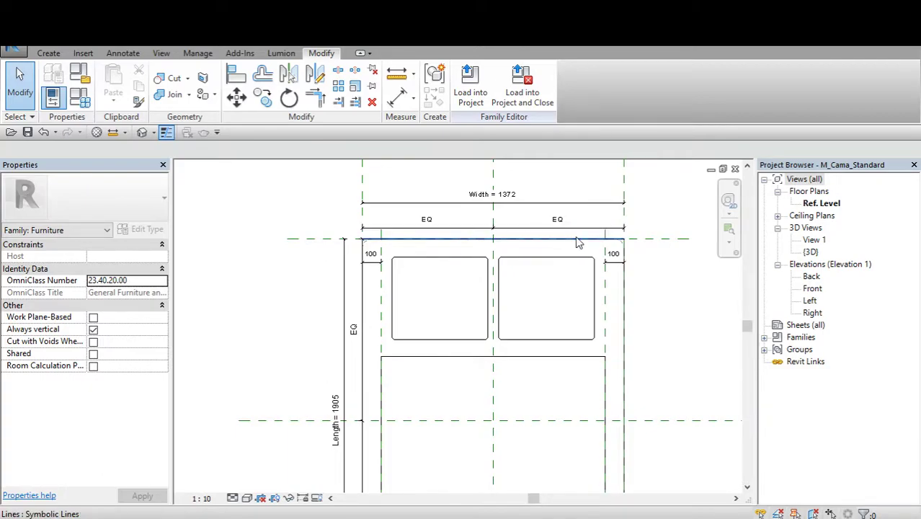
scroll(577, 239, "down", 2)
scroll(489, 233, "down", 1)
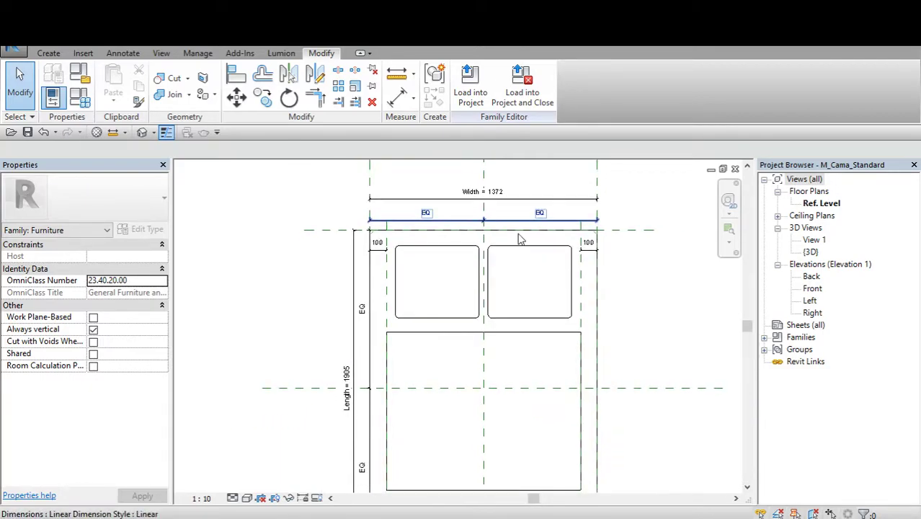
middle_click_drag(489, 232, 493, 273)
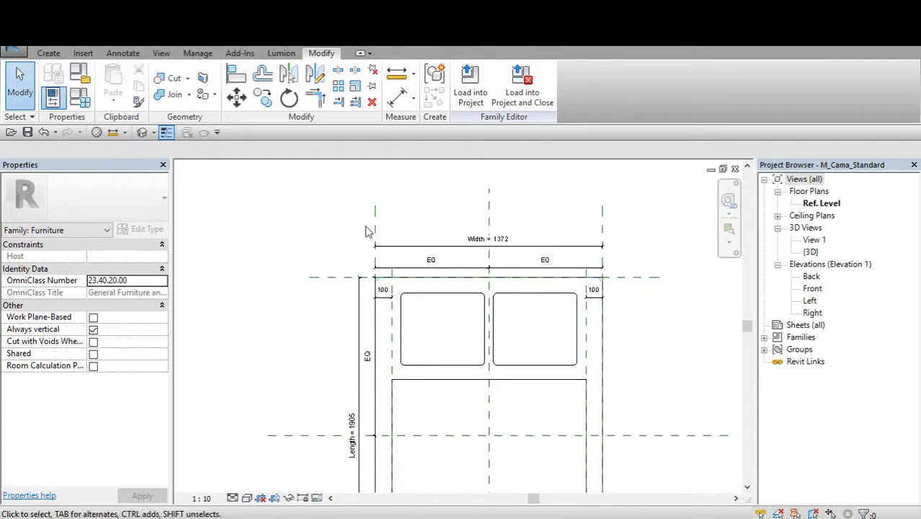
mouse_move(561, 275)
middle_mouse_down()
mouse_move(557, 254)
mouse_move(605, 205)
middle_mouse_up()
Select the Width = 1372 dimension and cancel creating a parameter for it.
scroll(577, 249, "down", 1)
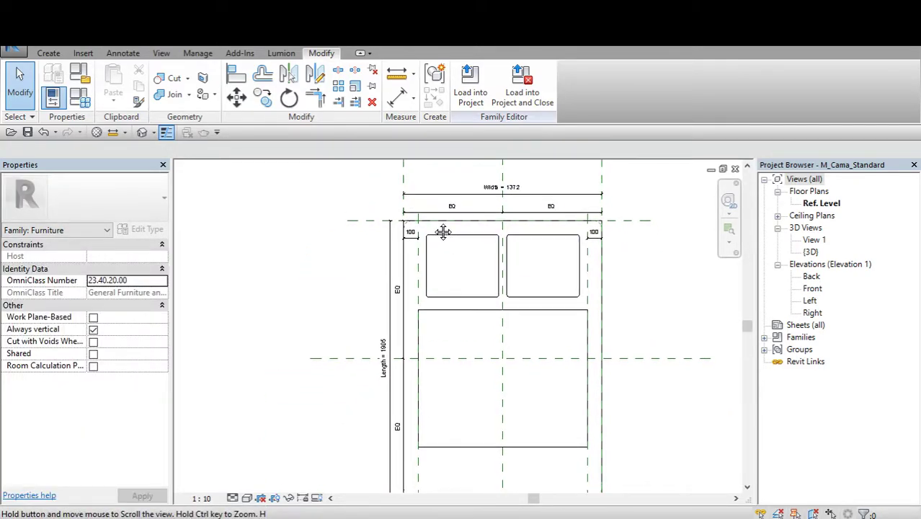
scroll(444, 231, "down", 1)
scroll(576, 432, "down", 1)
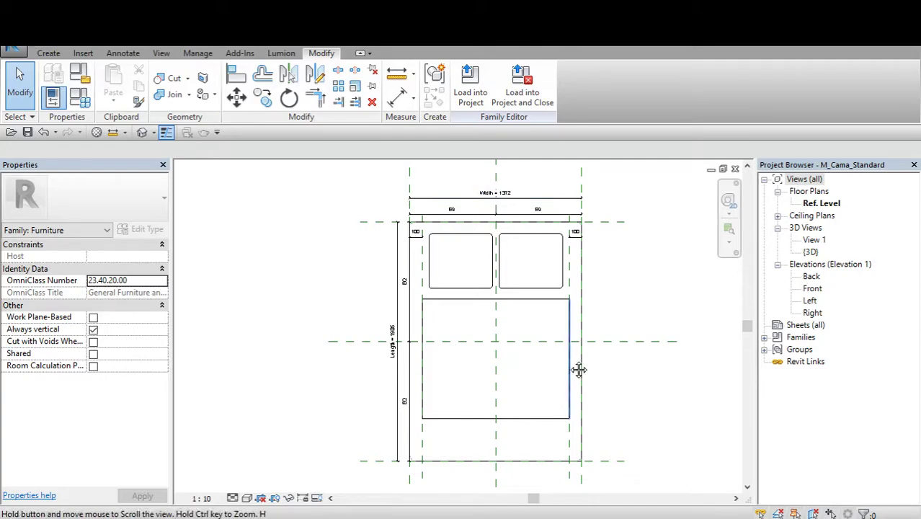
scroll(578, 370, "down", 1)
scroll(472, 280, "up", 1)
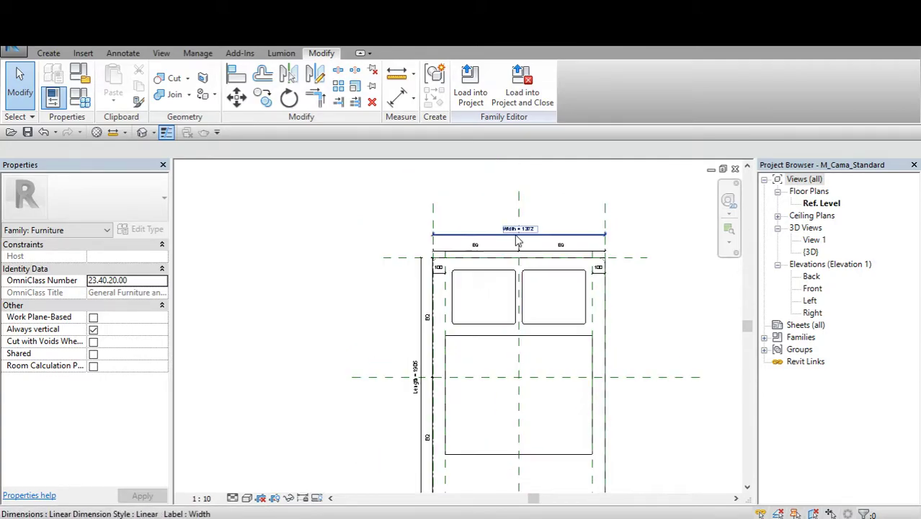
left_click(48, 52)
scroll(354, 206, "down", 1)
scroll(396, 204, "up", 2)
left_click(503, 232)
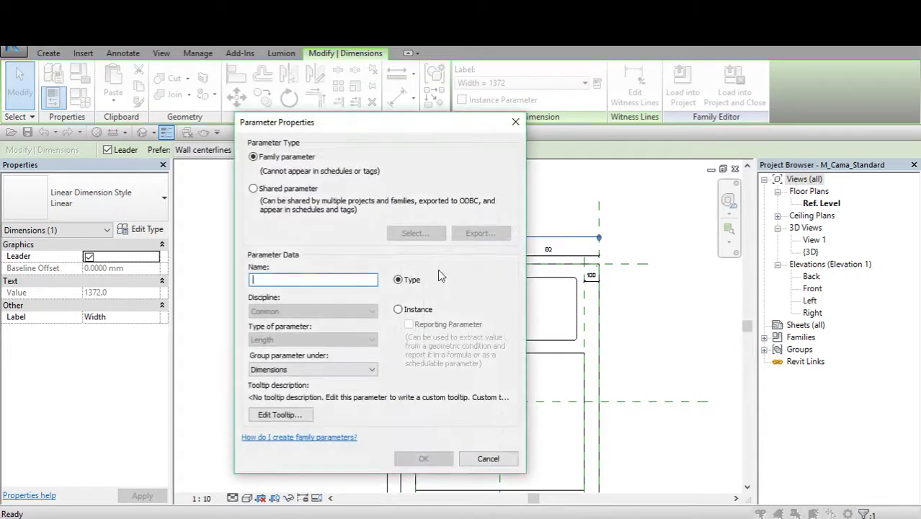
left_click(488, 459)
key("Escape")
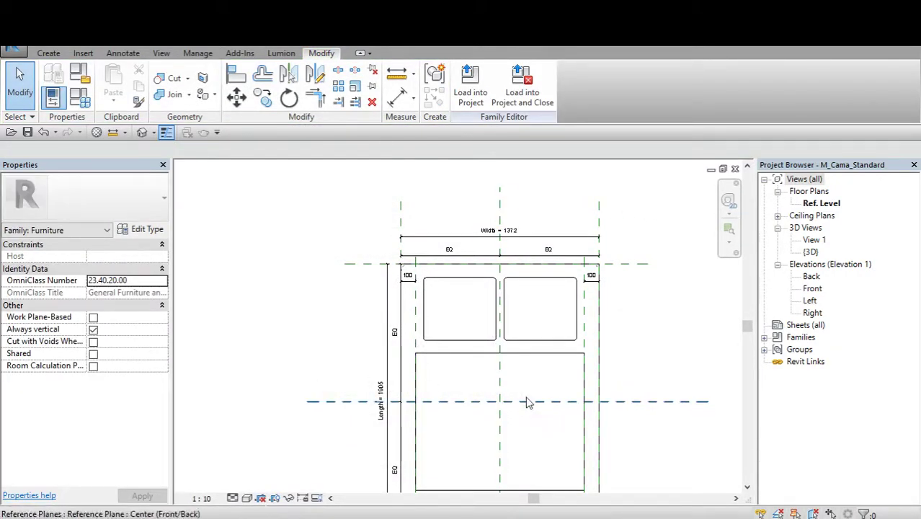
scroll(472, 354, "down", 2)
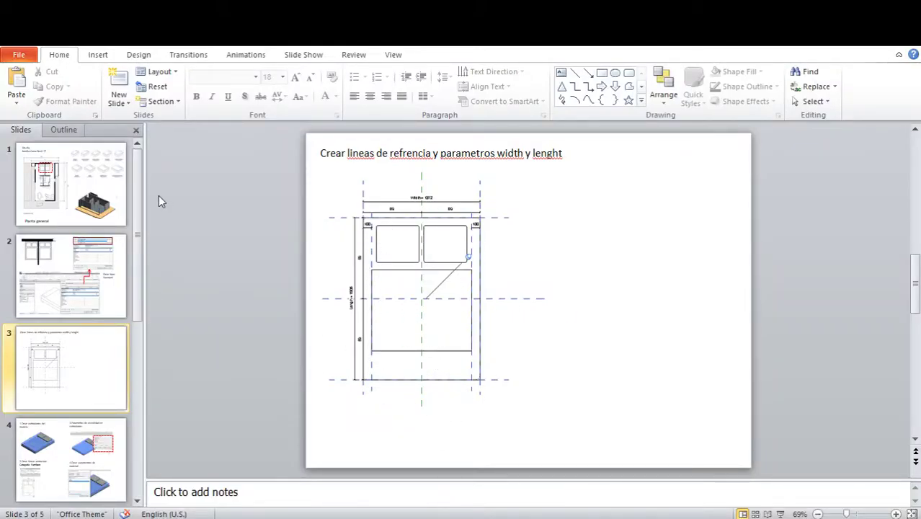
Present slide 3 through the slide 4 four-step overview, then return to Revit's Create tab.
left_click(781, 513)
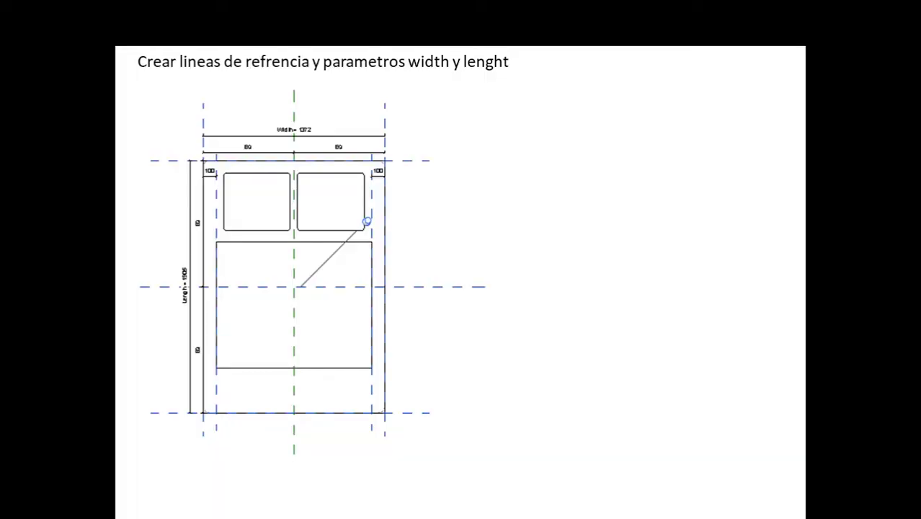
left_click(723, 450)
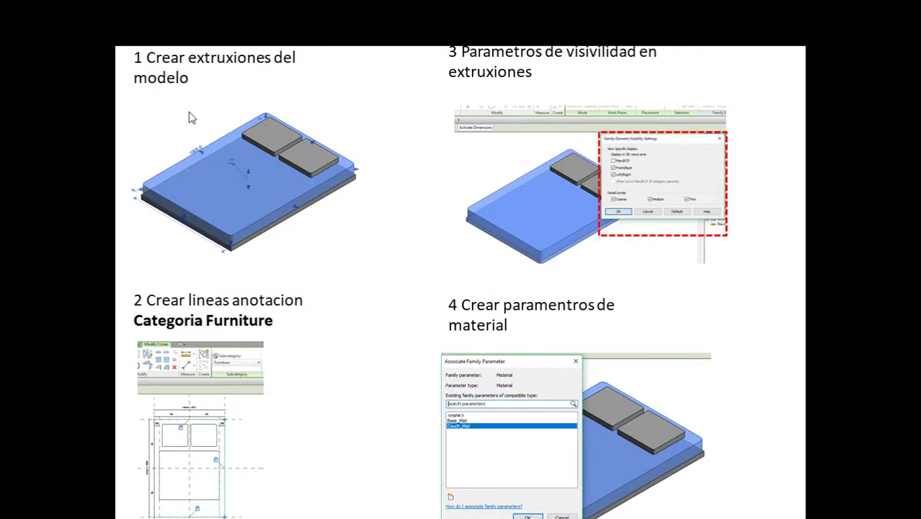
key("Escape")
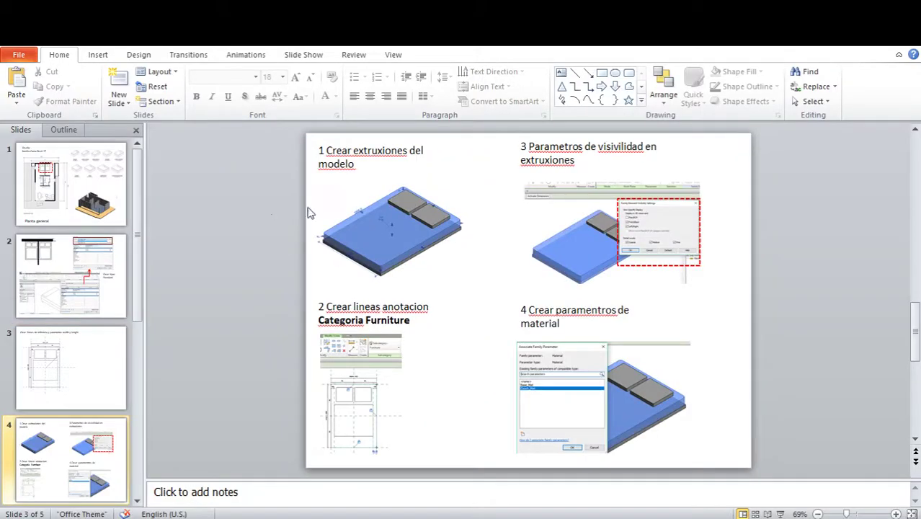
left_click(381, 222)
left_click(198, 242)
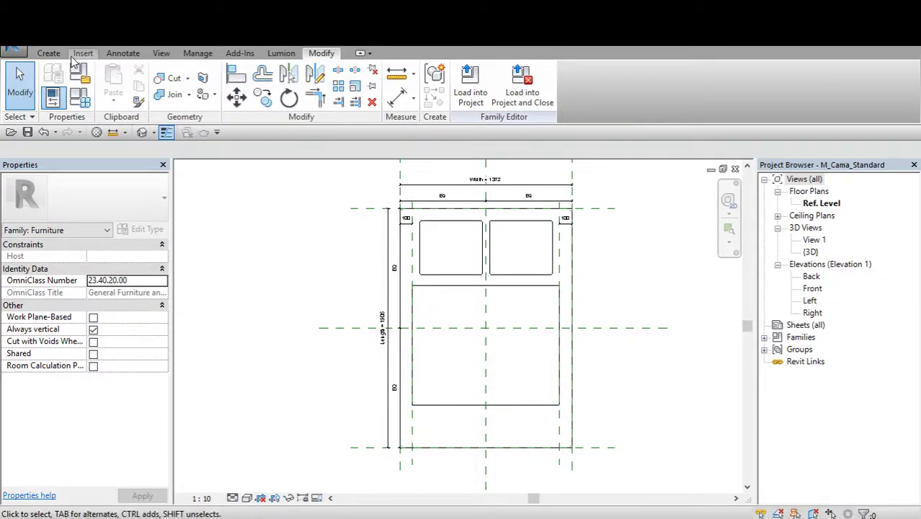
left_click(48, 52)
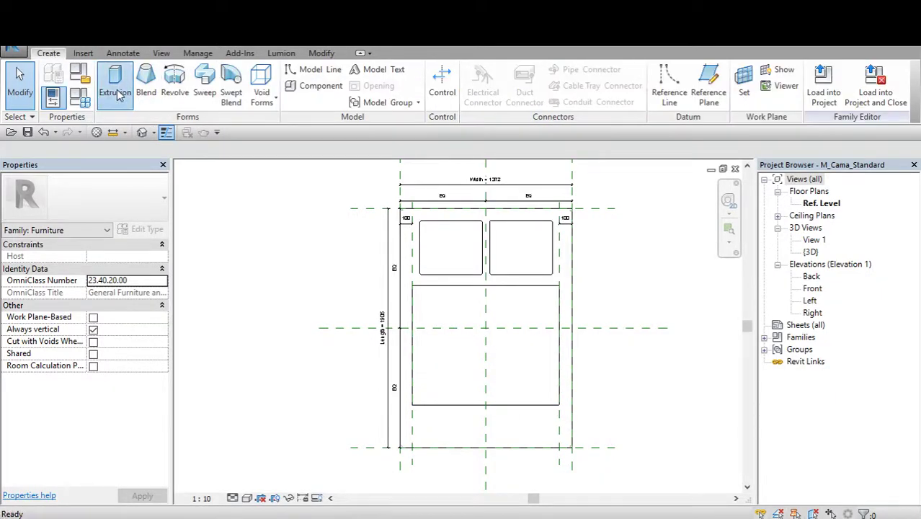
Cancel the extrusion sketch and open the bed family's Front elevation.
key("Escape")
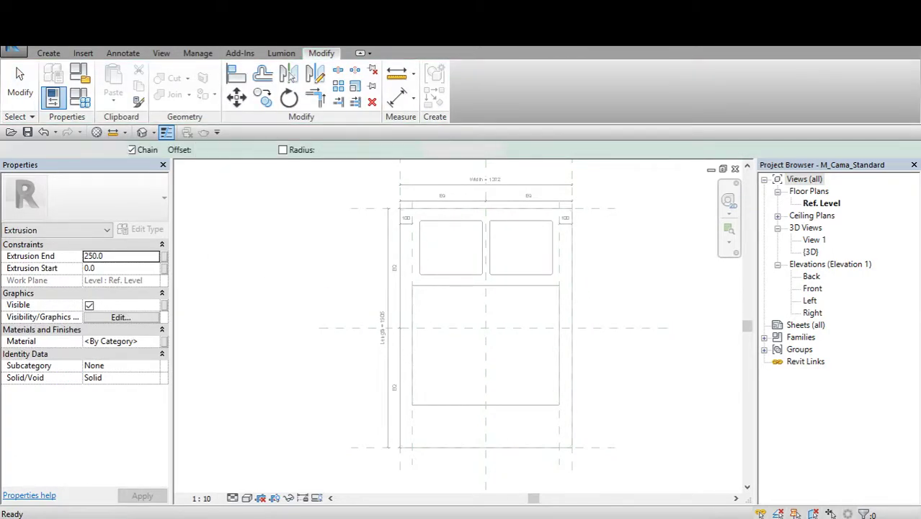
double_click(812, 289)
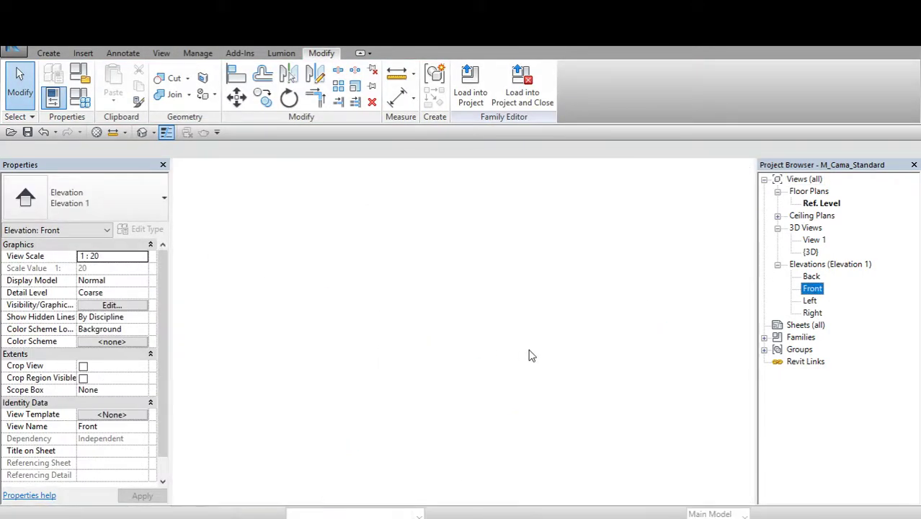
left_click(369, 369)
scroll(369, 369, "up", 2)
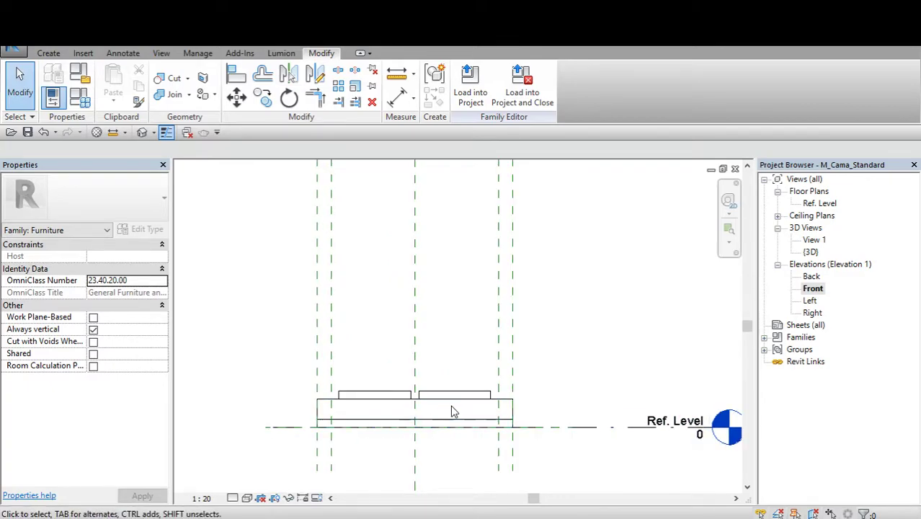
scroll(335, 411, "up", 2)
Change the Front elevation's detail level, then return to the Ref. Level plan.
left_click(232, 498)
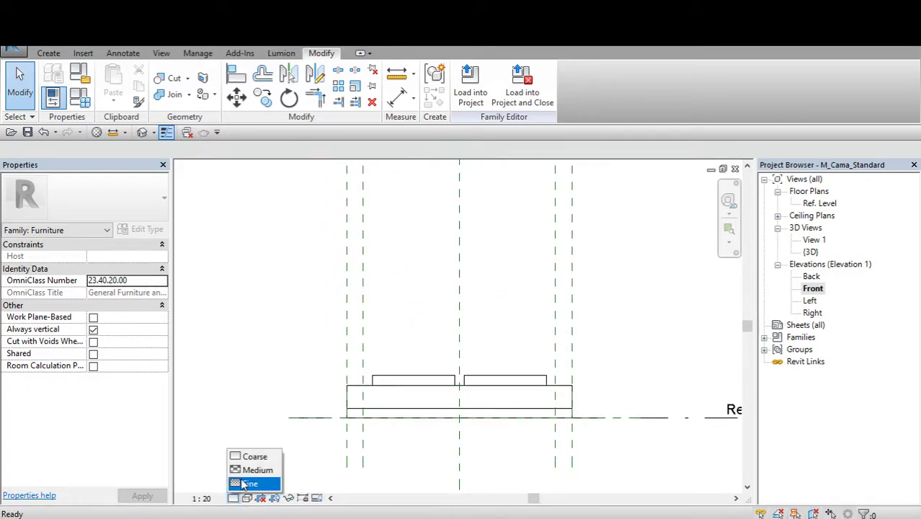
left_click(253, 469)
scroll(335, 382, "up", 1)
middle_click_drag(661, 390, 663, 381)
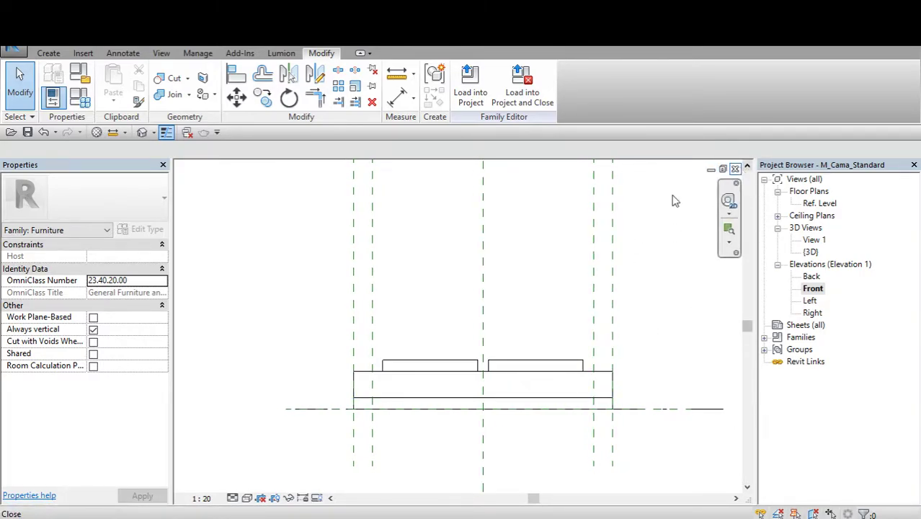
key("ctrl+Tab")
middle_click_drag(480, 404, 475, 405)
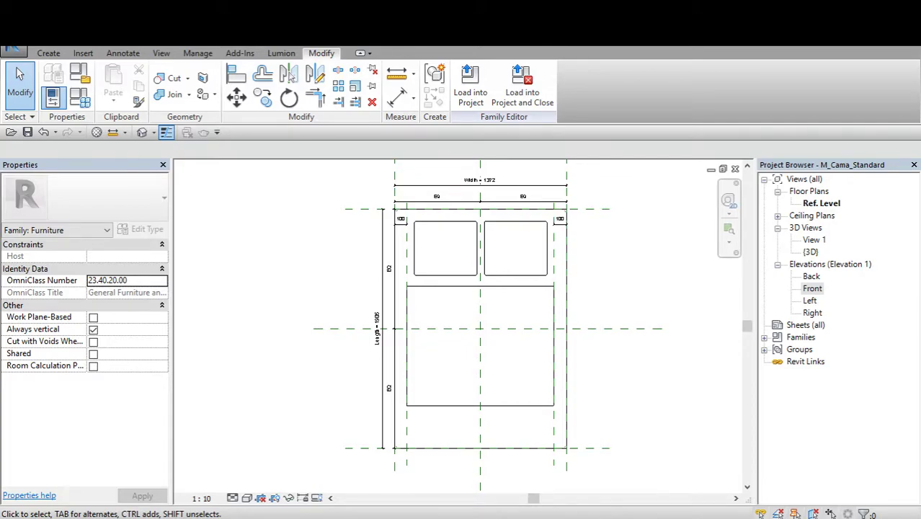
Review slide 4's extrusions picture and the 'Categoria Furniture' step 2 text, then return to Revit.
left_click(446, 516)
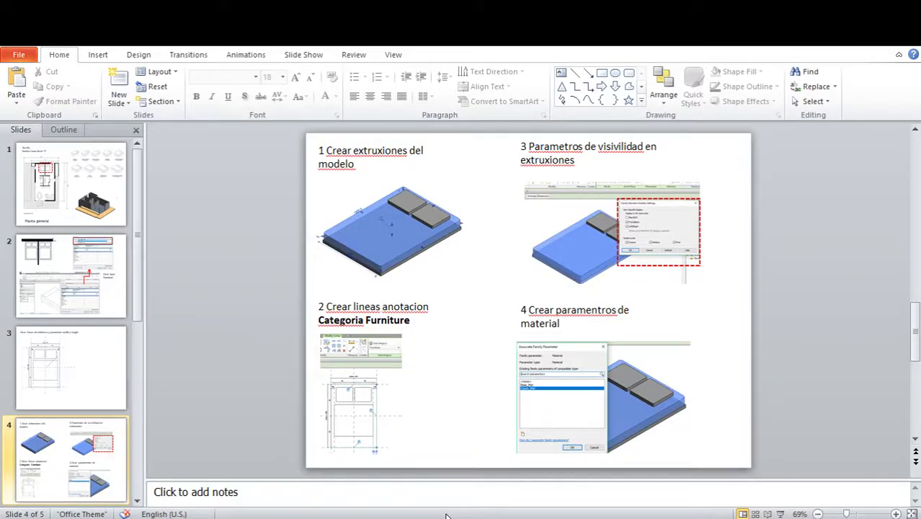
left_click(412, 247)
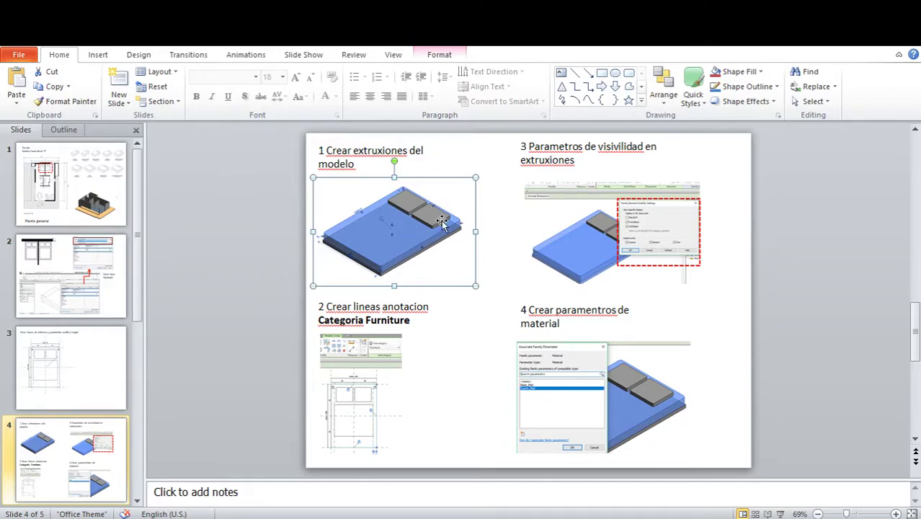
left_click(496, 235)
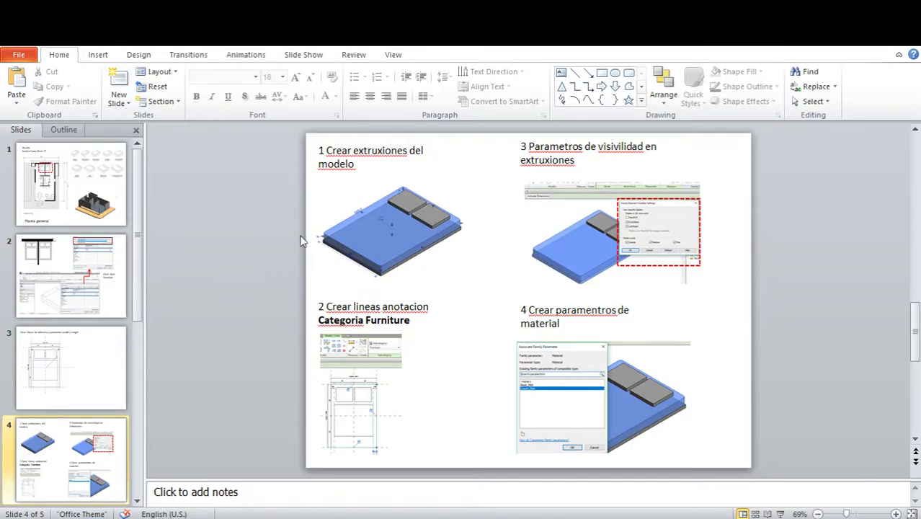
left_click(342, 320)
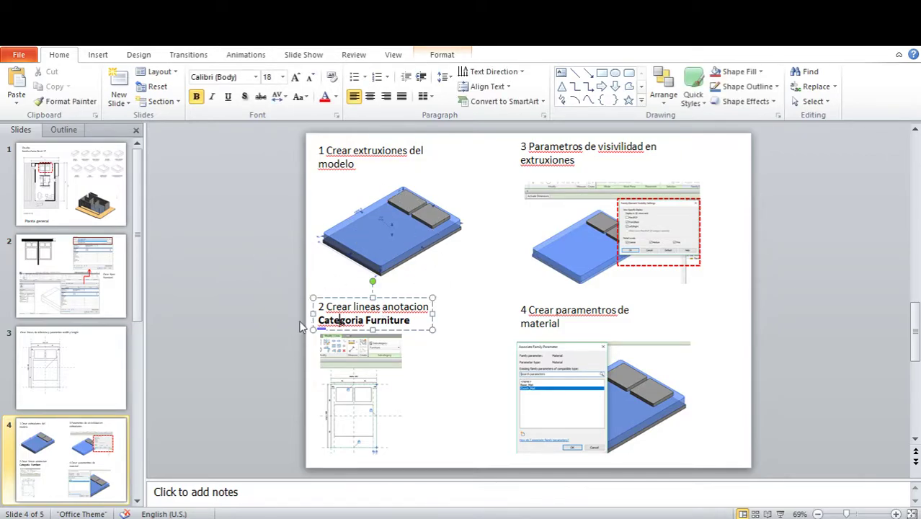
left_click_drag(413, 320, 319, 320)
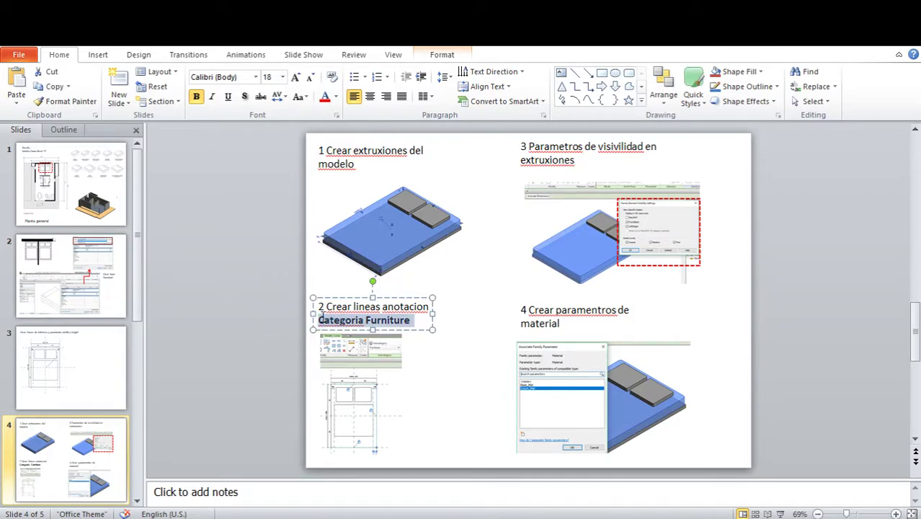
left_click(333, 320)
key("alt+Tab")
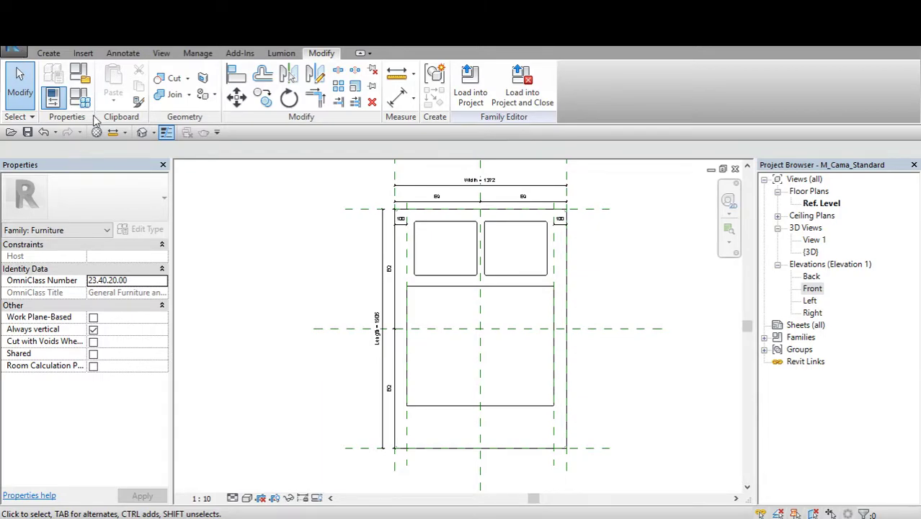
Browse to the Metric Furniture family template, then close the chooser without creating a family.
left_click(13, 49)
left_click(346, 282)
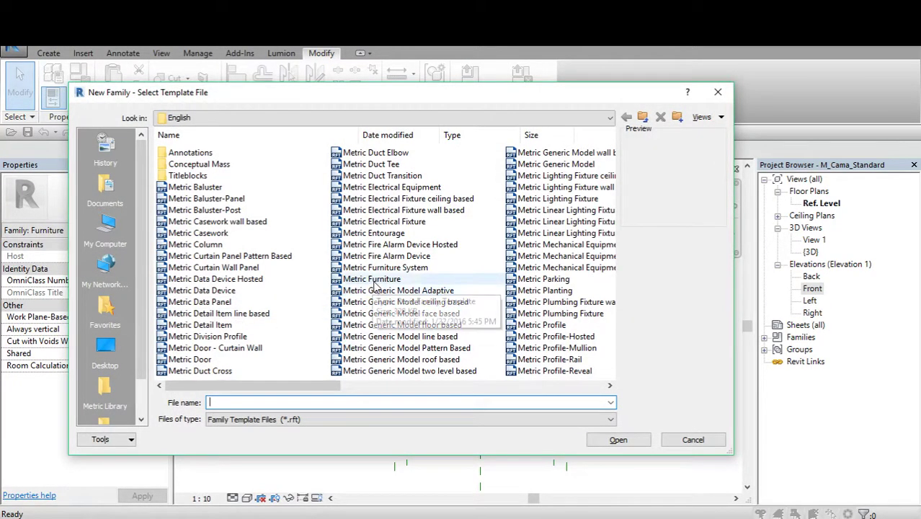
left_click(373, 281)
left_click(693, 440)
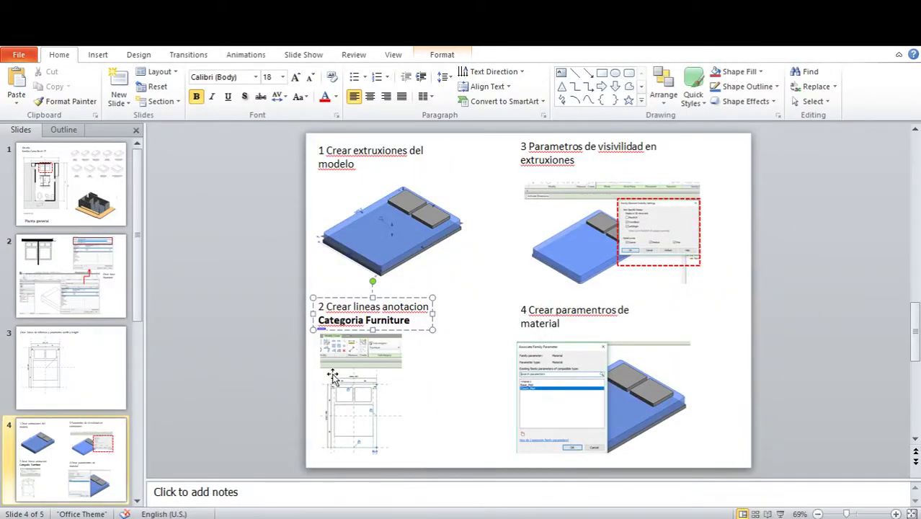
Present slide 4's four-step overview full screen, then return to Revit.
left_click(332, 374)
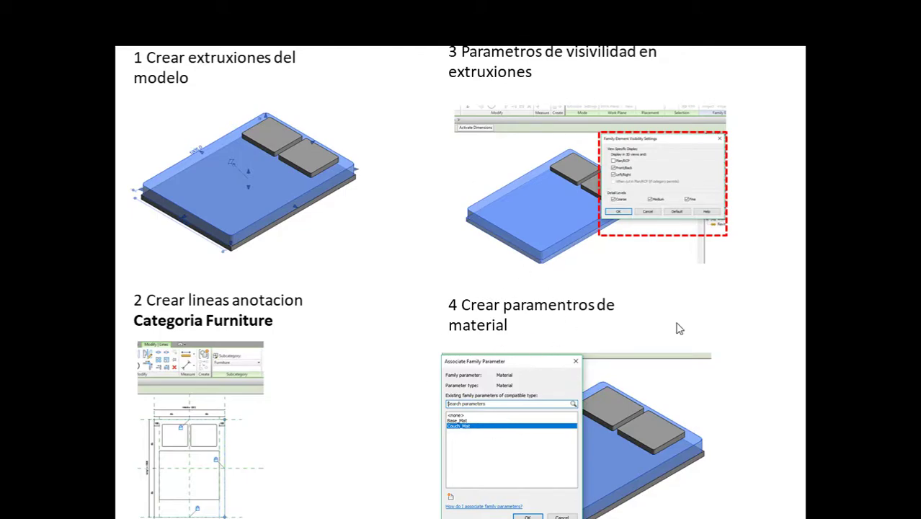
key("Escape")
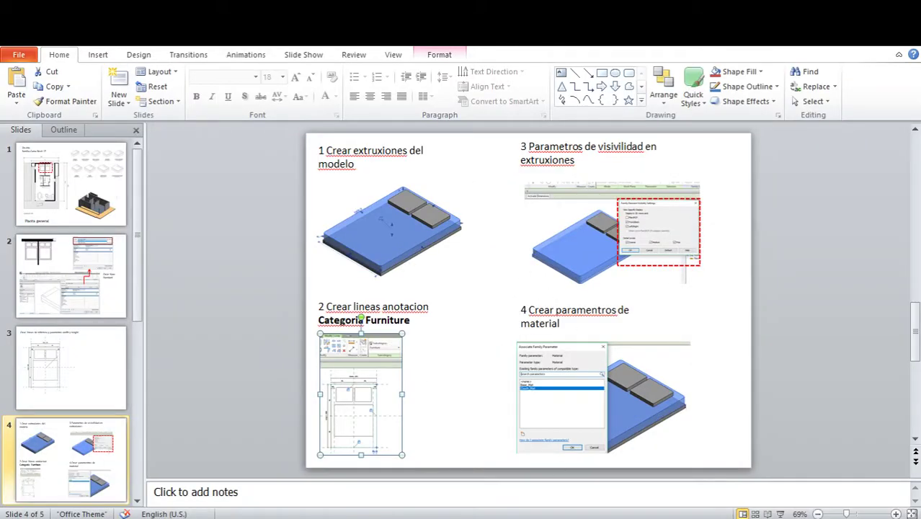
key("alt+Tab")
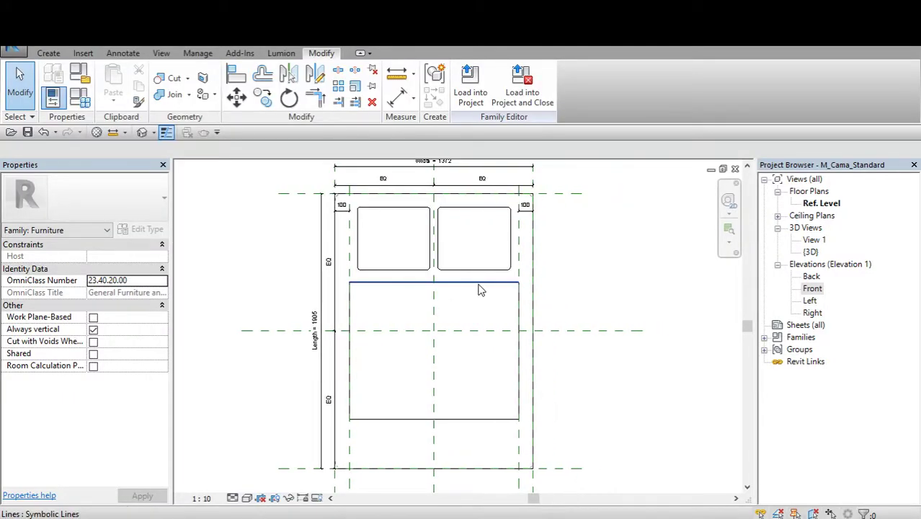
Start a Symbolic Line keeping Furniture as the line subcategory.
left_click(446, 282)
left_click(124, 55)
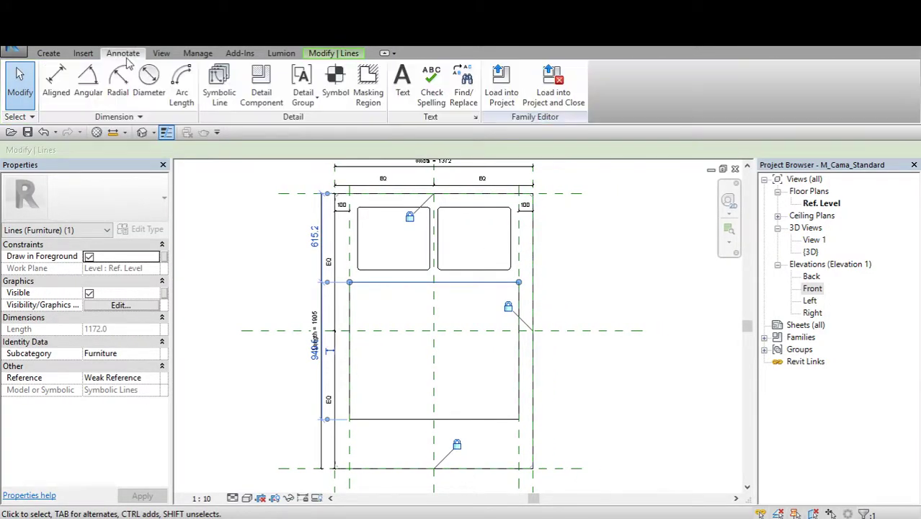
left_click(251, 186)
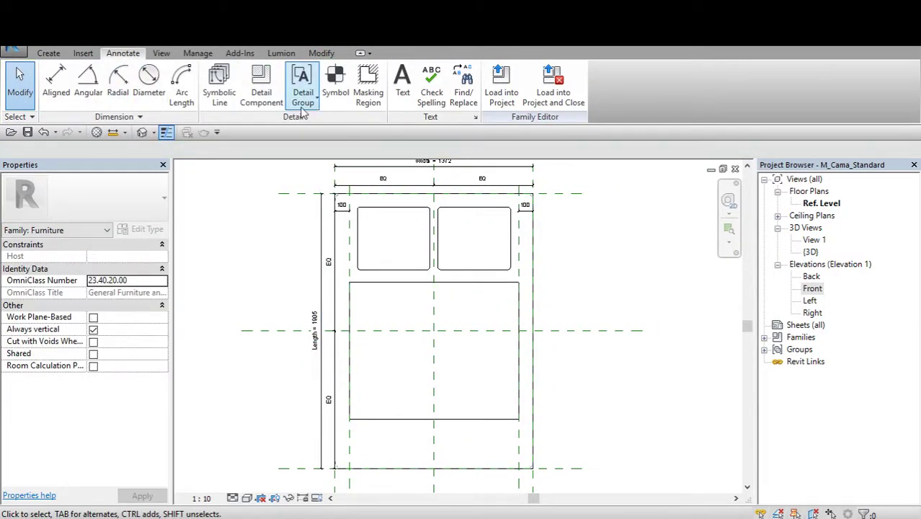
left_click(219, 101)
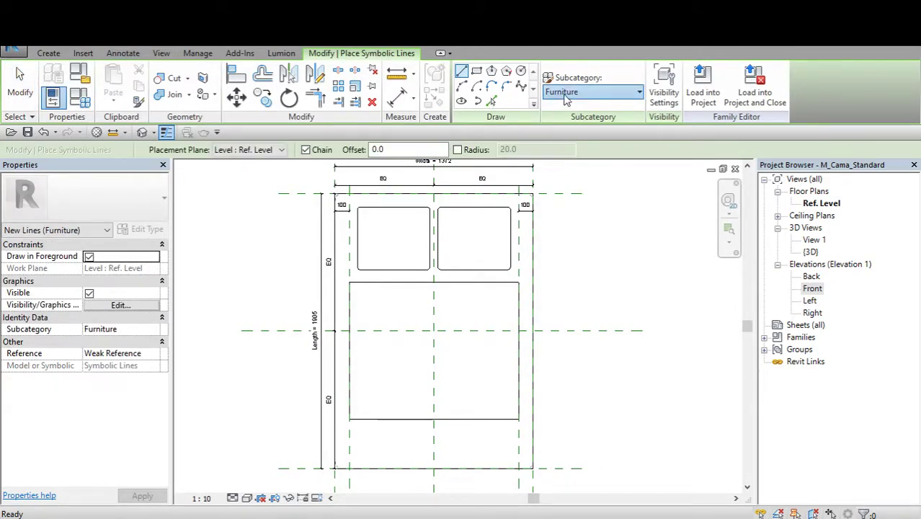
left_click(571, 92)
left_click(606, 338)
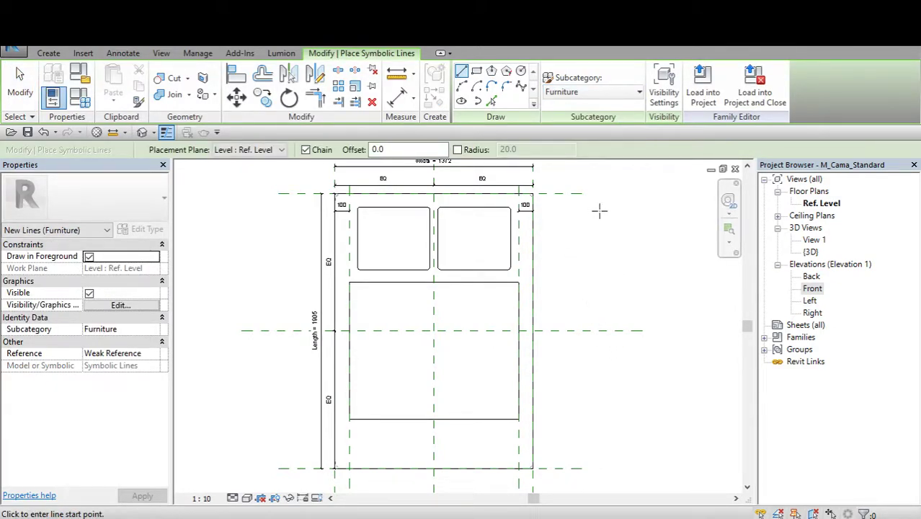
Draw a diagonal test symbolic line, then delete it.
left_click(574, 310)
left_click(642, 260)
key("Escape")
key("Escape")
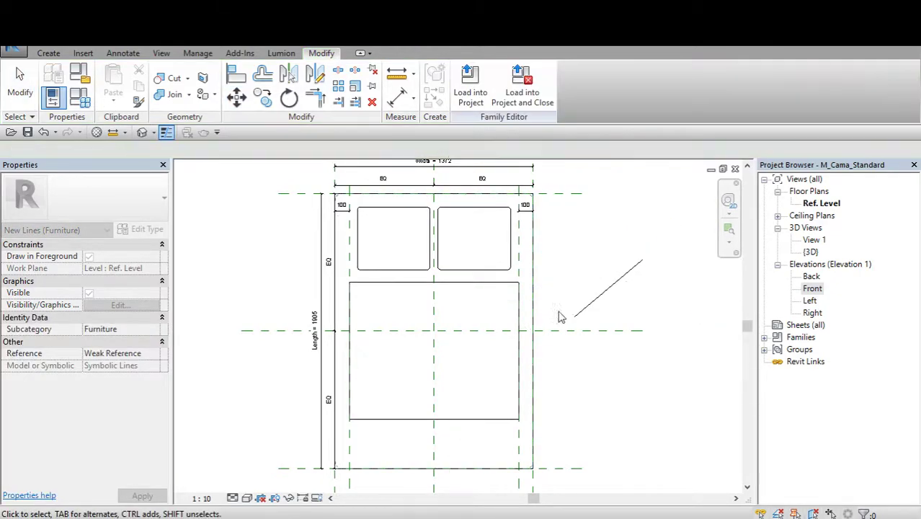
left_click(609, 288)
key("Delete")
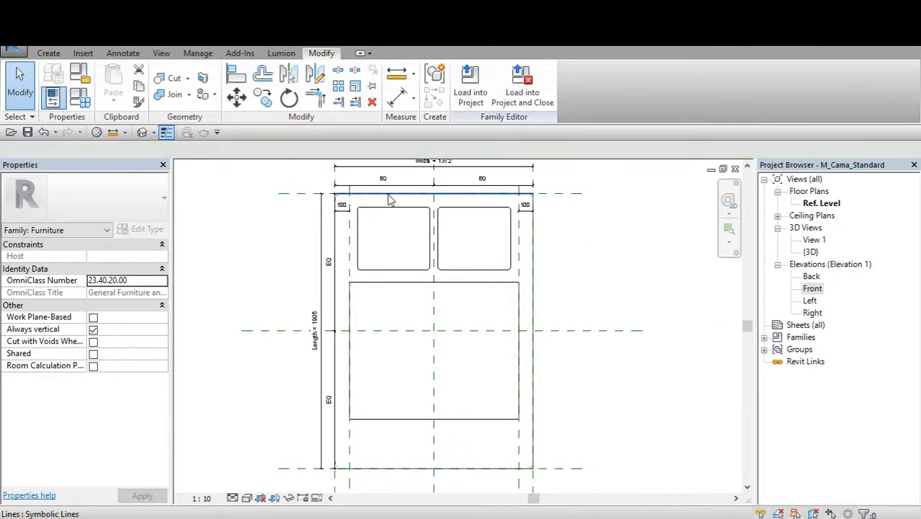
scroll(534, 196, "up", 2)
scroll(534, 196, "up", 1)
scroll(541, 242, "down", 2)
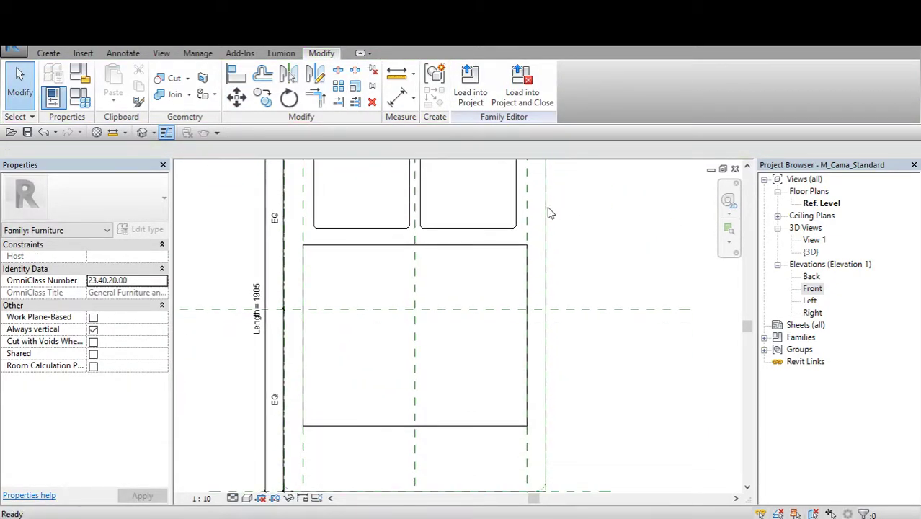
scroll(549, 210, "down", 1)
scroll(407, 310, "up", 1)
scroll(433, 296, "up", 1)
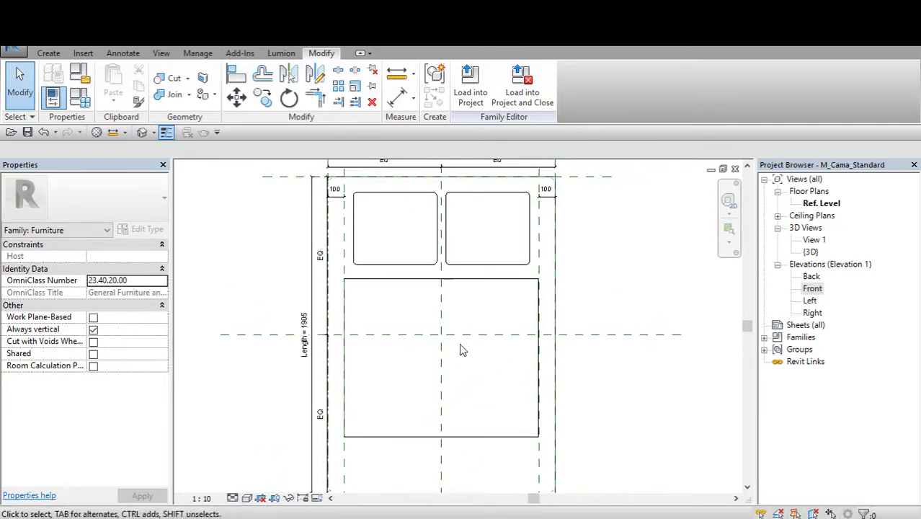
scroll(418, 390, "down", 2)
middle_click_drag(481, 397, 481, 364)
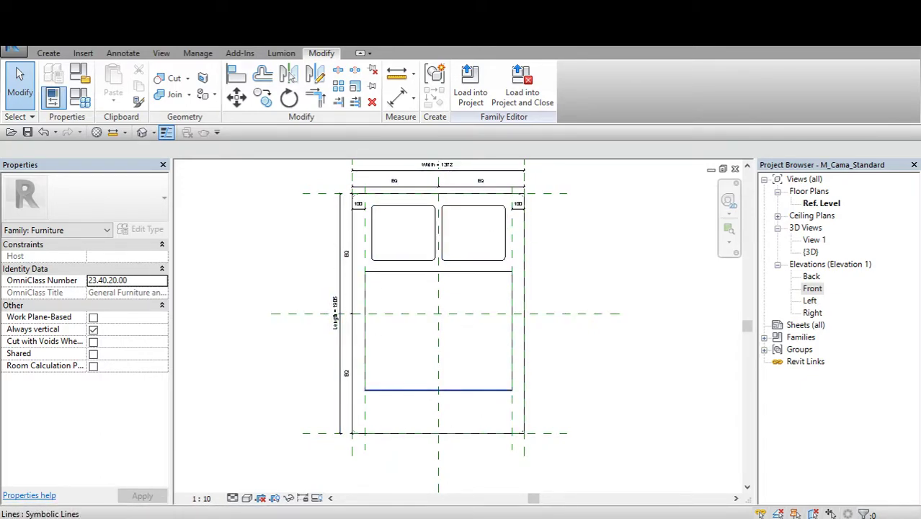
Check the bed with both pillows in the {3D} view, close it, then view slide 4's step 4.
left_click(142, 132)
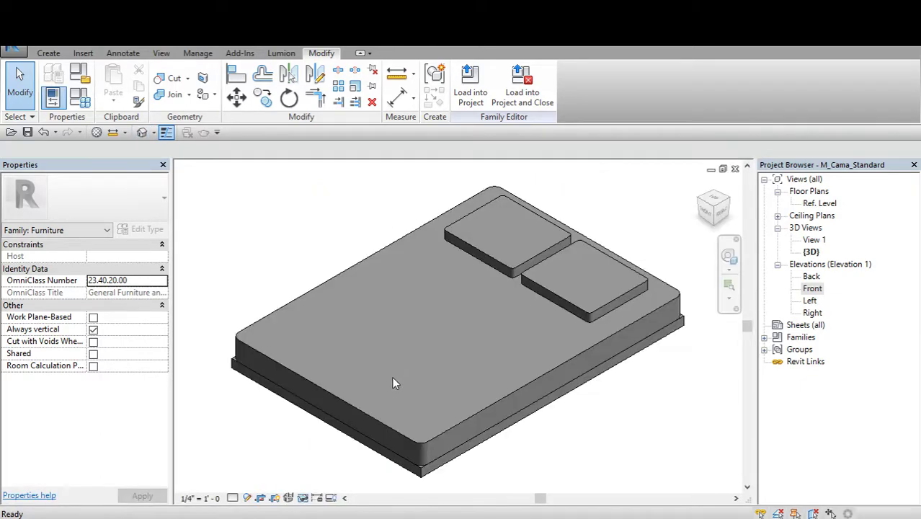
left_click(735, 169)
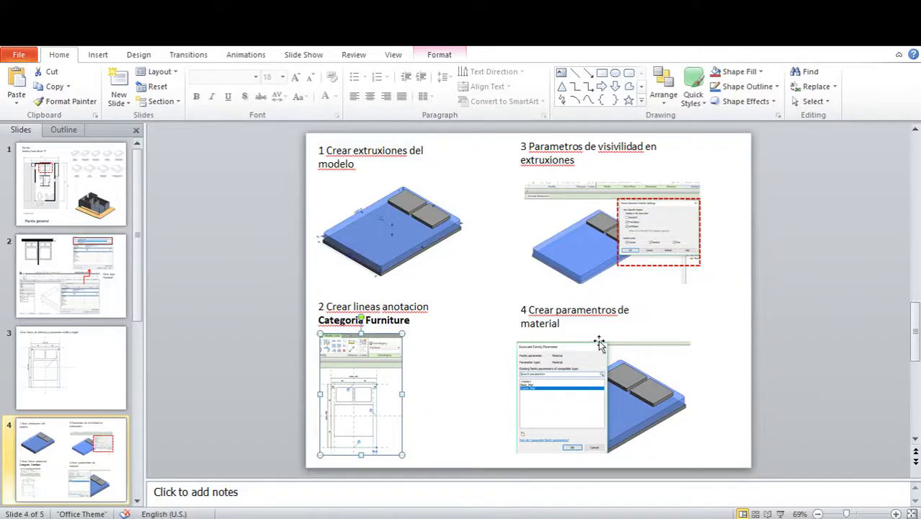
left_click(639, 353)
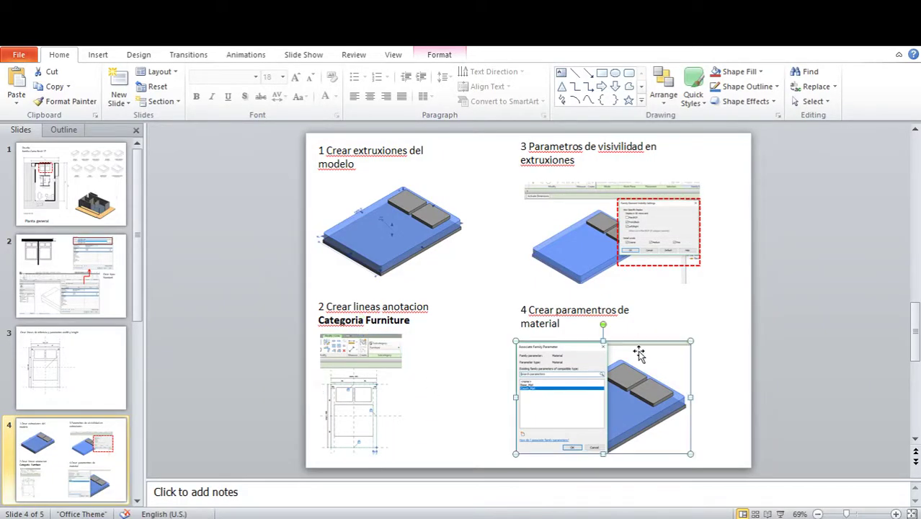
left_click(599, 314)
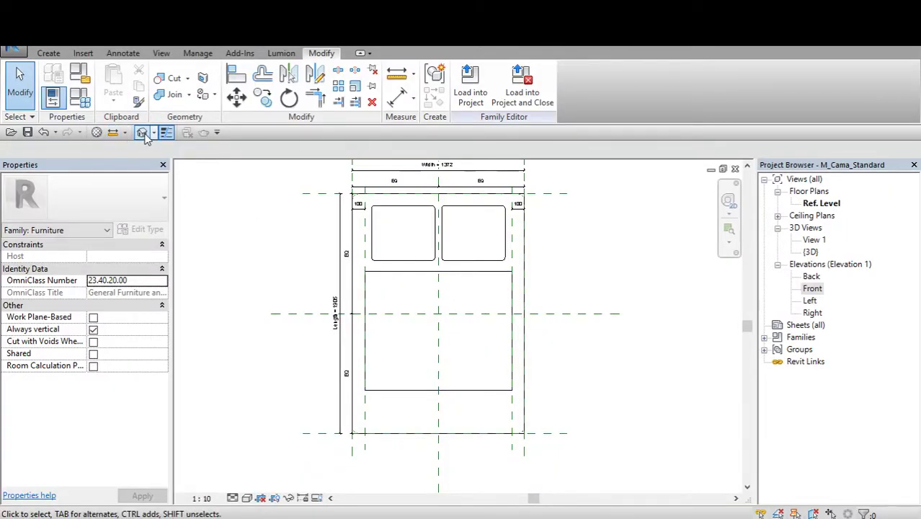
Review the base extrusion's material parameter link in 3D, cancelling without adding a parameter.
left_click(143, 134)
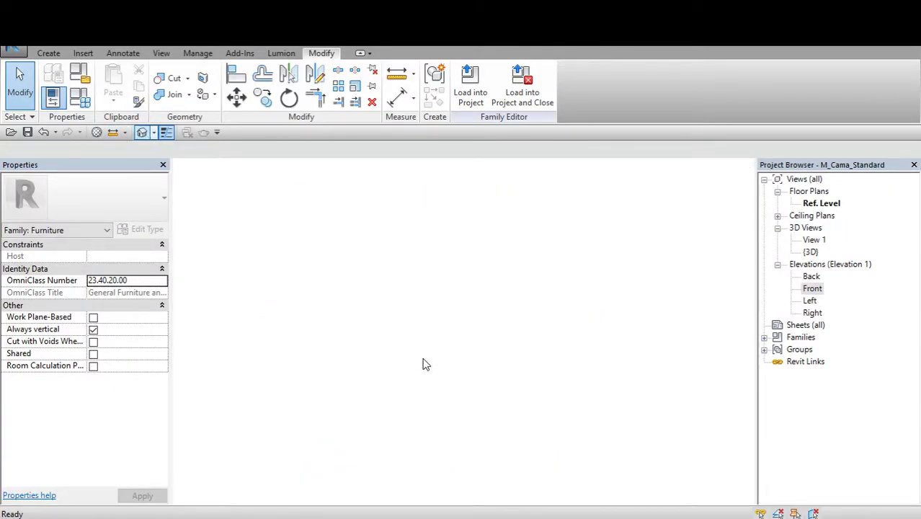
left_click(424, 472)
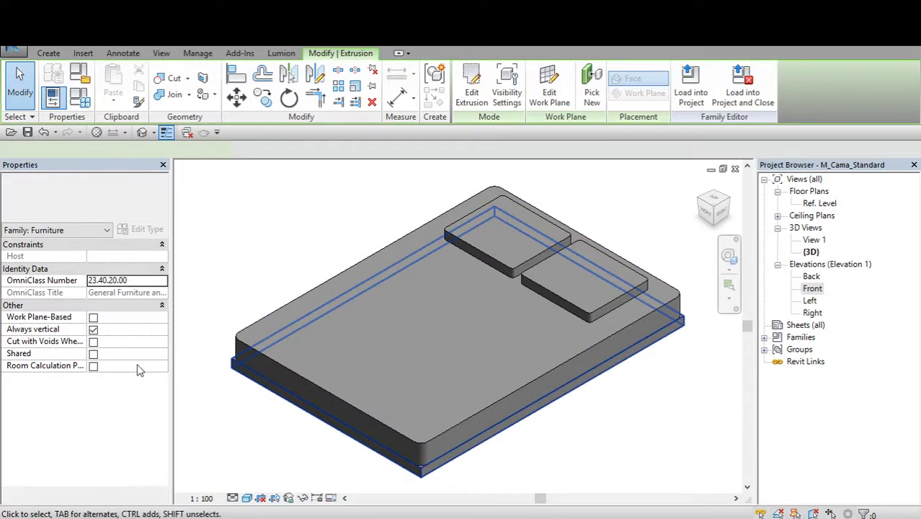
left_click(165, 342)
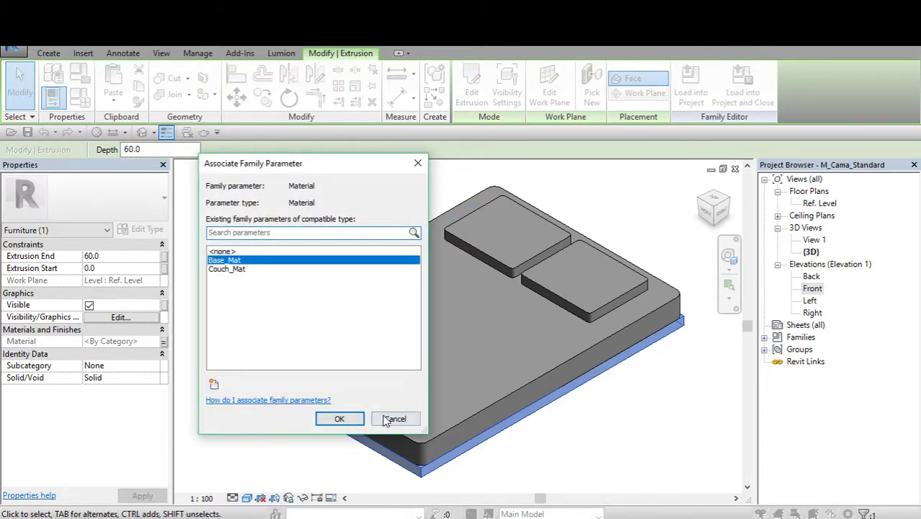
left_click(215, 384)
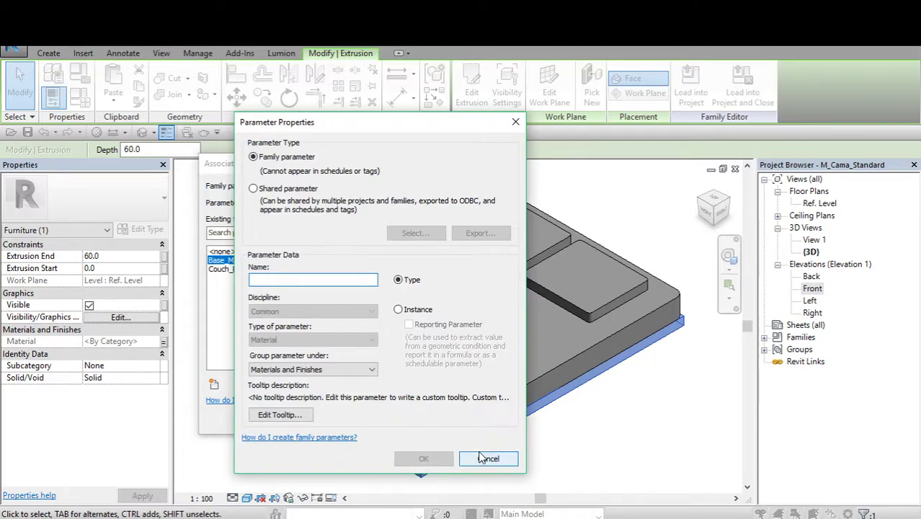
left_click(481, 459)
left_click(396, 418)
Set the 3D view's visual style to Consistent Colors.
left_click(286, 410)
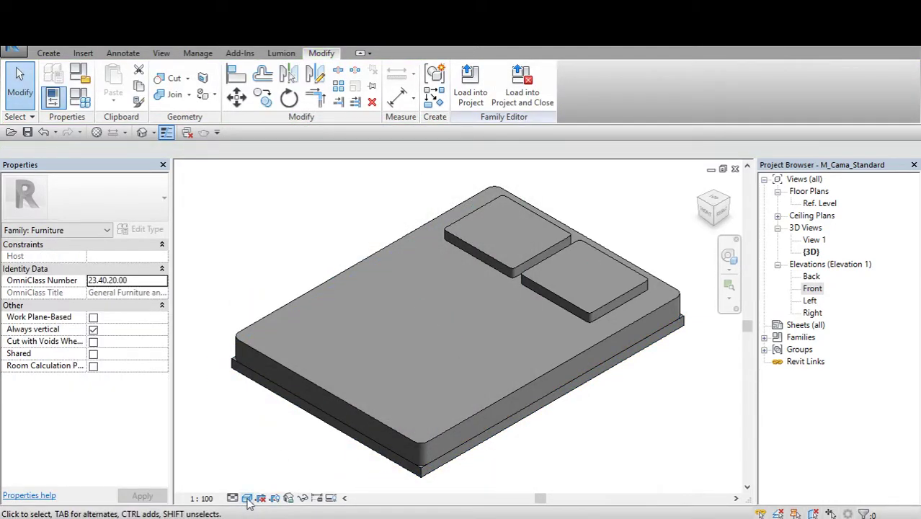
left_click(247, 498)
left_click(308, 454)
scroll(362, 382, "down", 1)
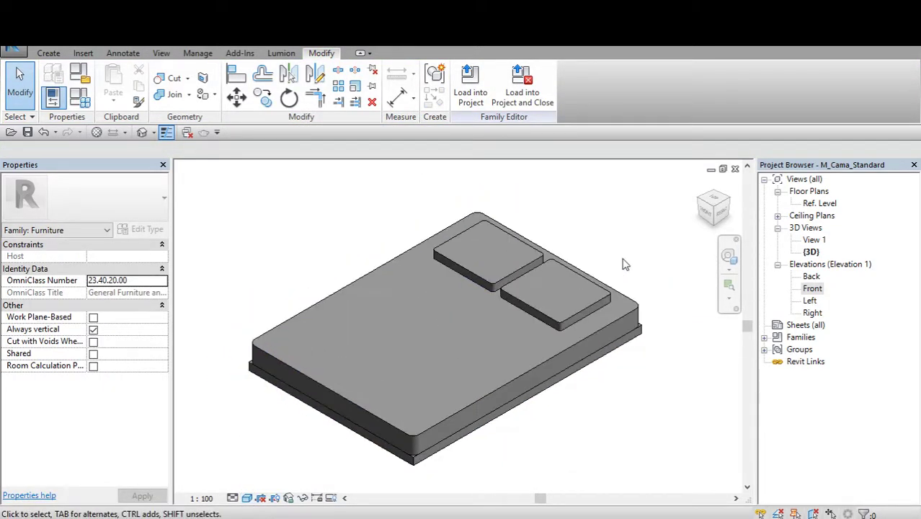
left_click_drag(708, 213, 708, 216)
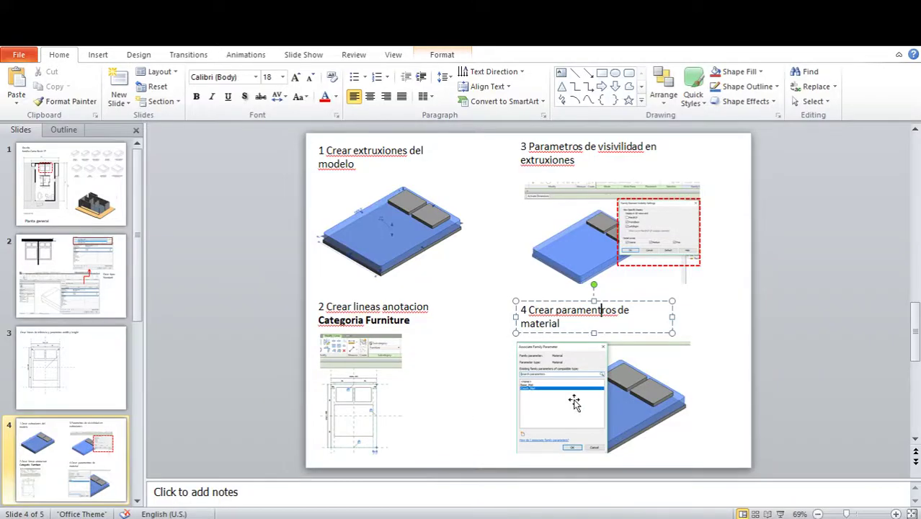
left_click(193, 337)
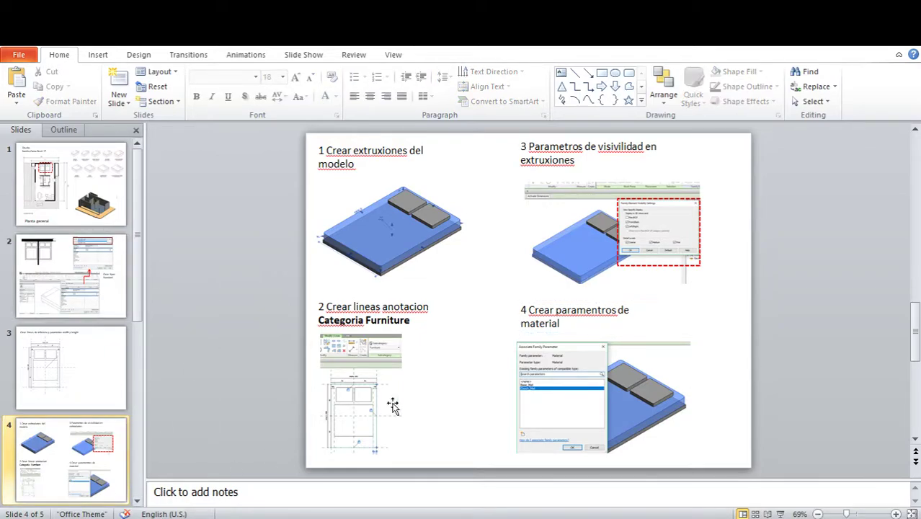
left_click(604, 392)
left_click(76, 458)
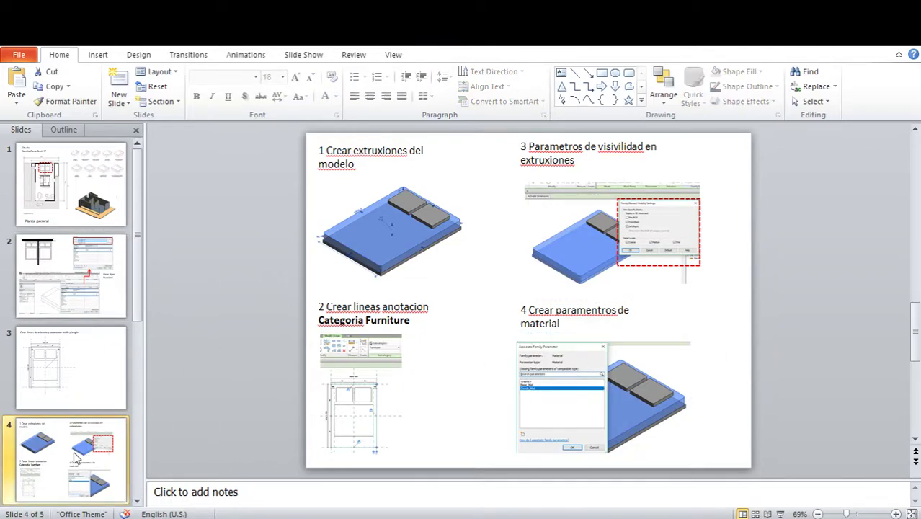
left_click(777, 390)
left_click(568, 310)
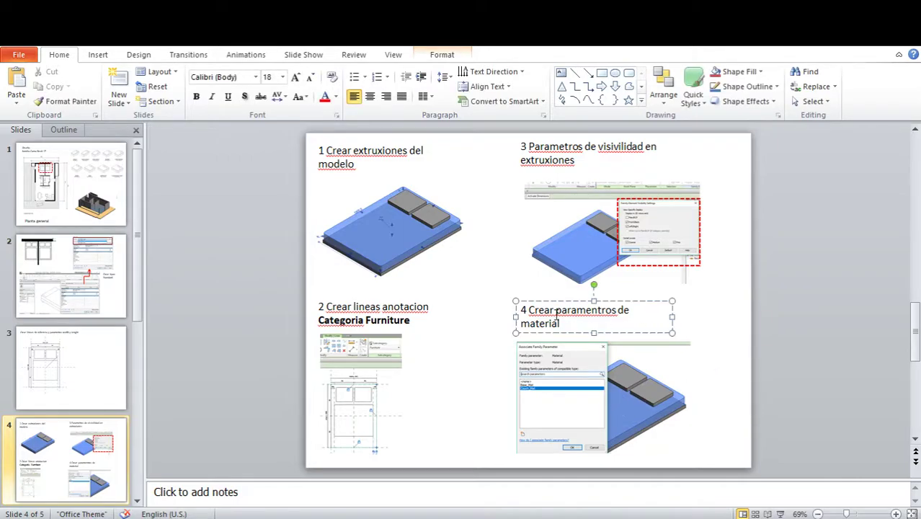
left_click(778, 393)
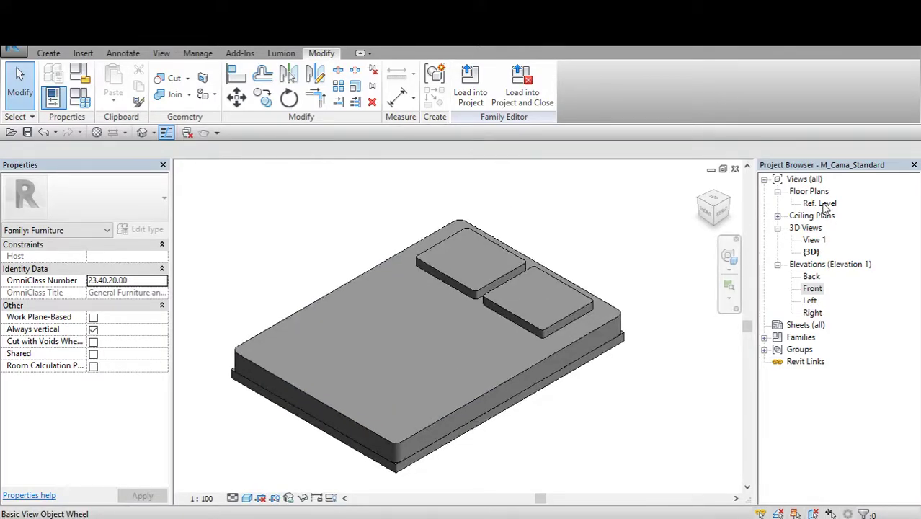
Open the Ref. Level plan and browse Family Types, leaving the 1372x1905mm Double type unchanged.
double_click(821, 204)
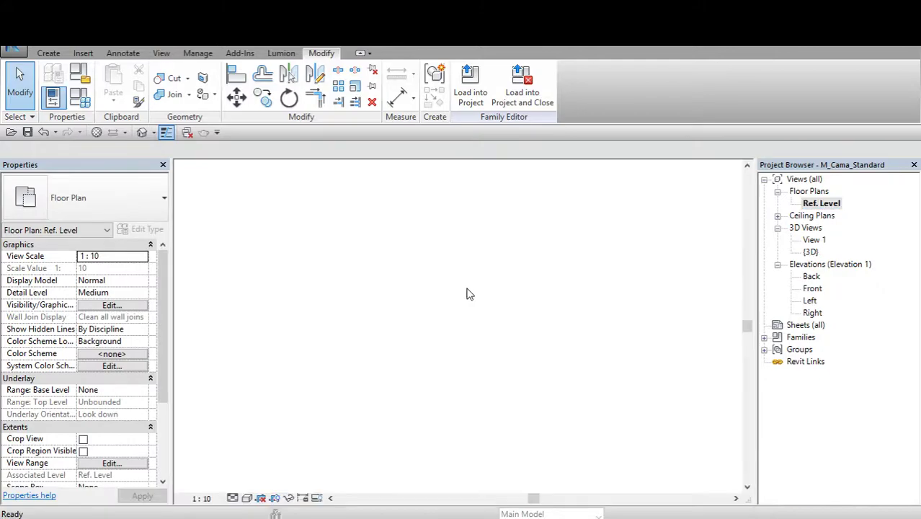
left_click(82, 101)
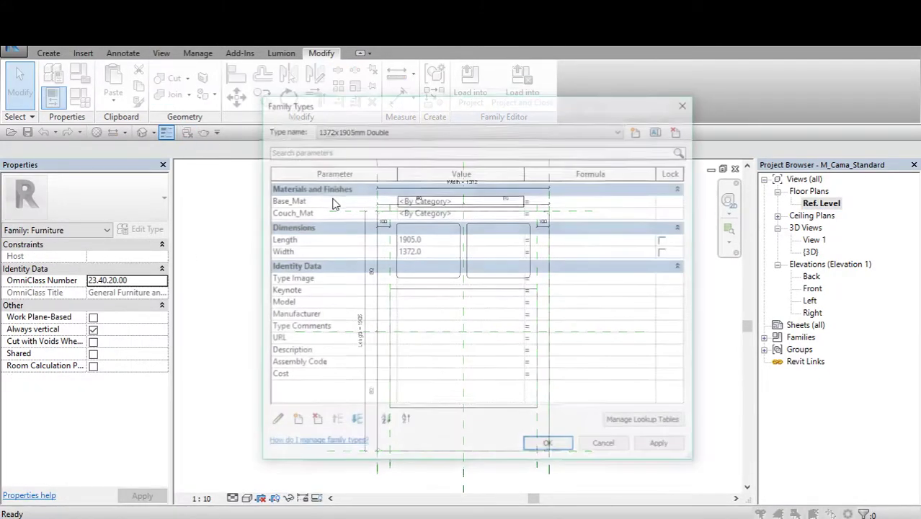
left_click(393, 129)
left_click(393, 141)
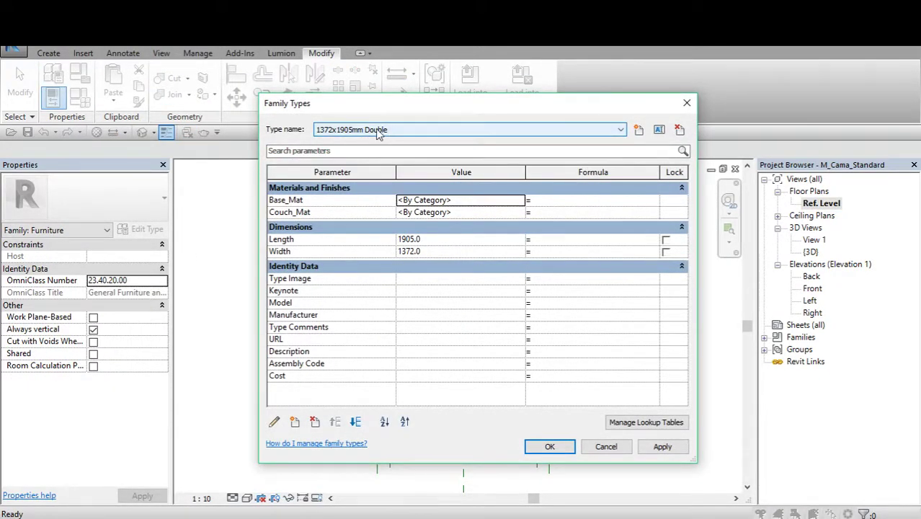
left_click(375, 131)
left_click(370, 131)
left_click(609, 122)
type("Type 5")
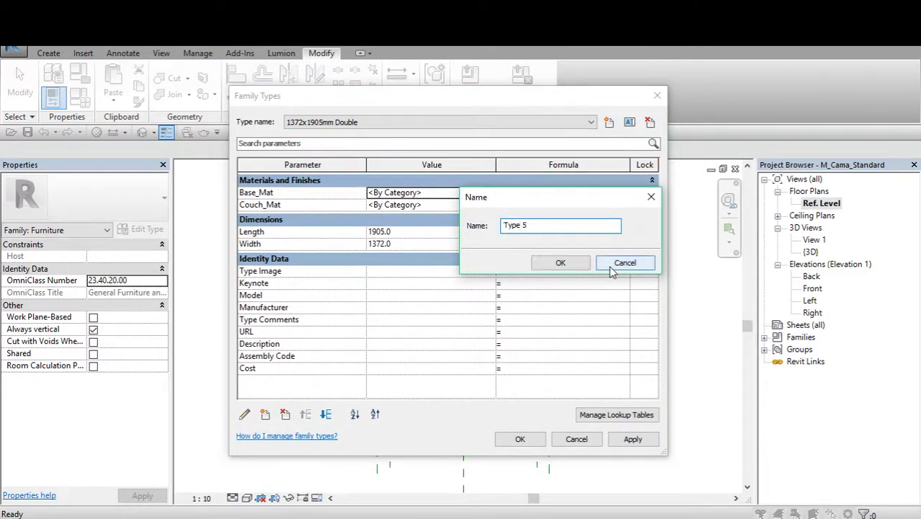
left_click(611, 268)
left_click(346, 123)
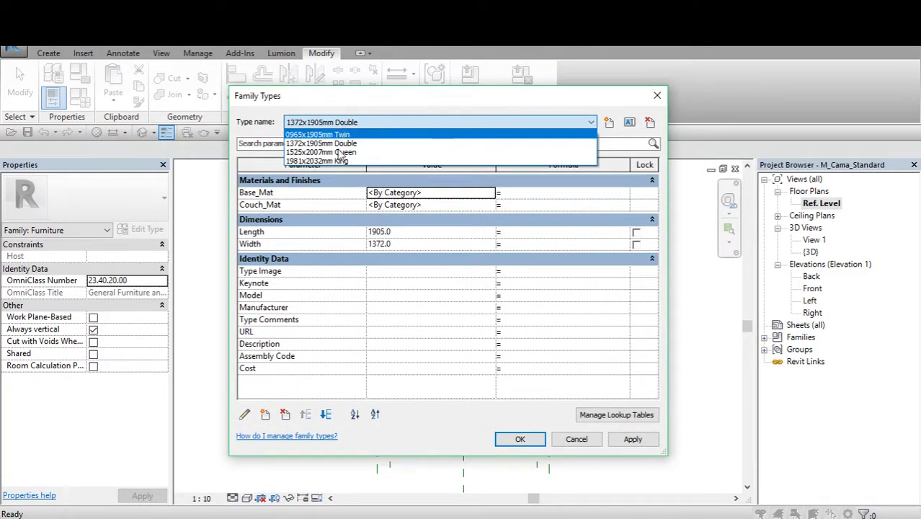
left_click(366, 110)
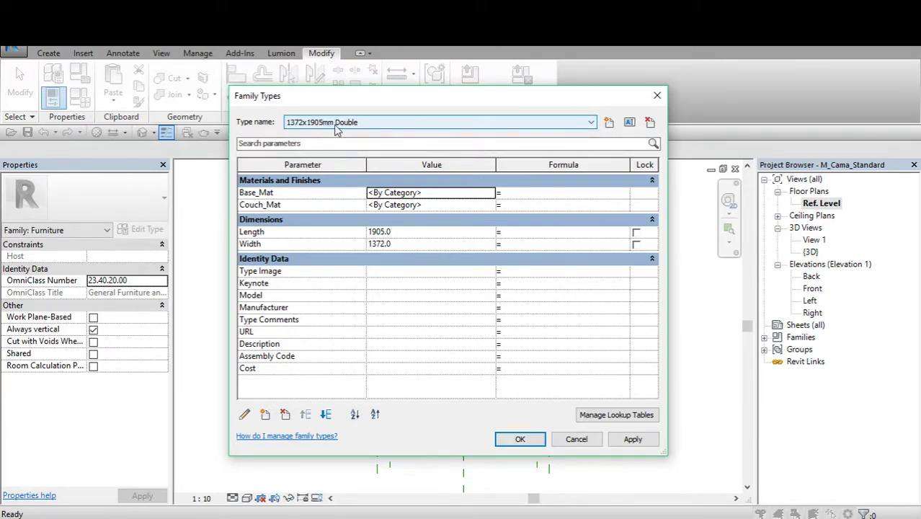
left_click(581, 443)
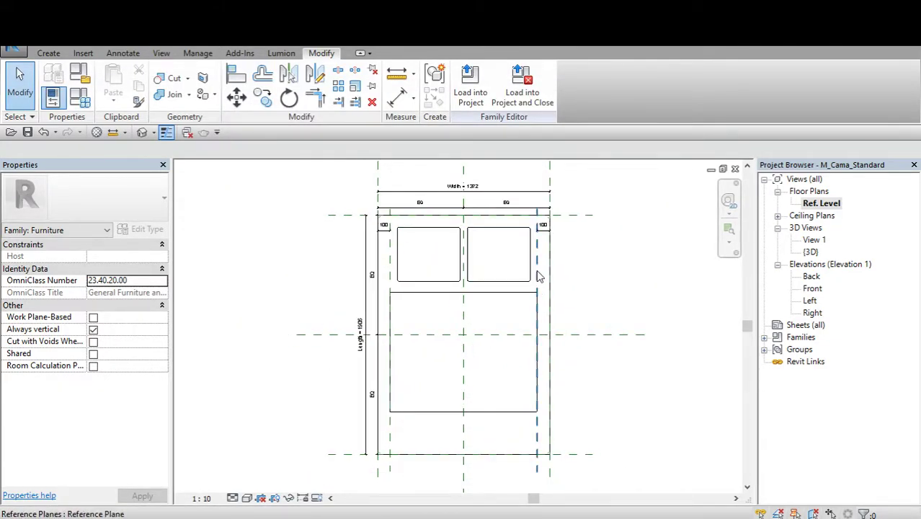
Flex the bed to the 0965x1905mm Twin type.
left_click(542, 478)
left_click(607, 407)
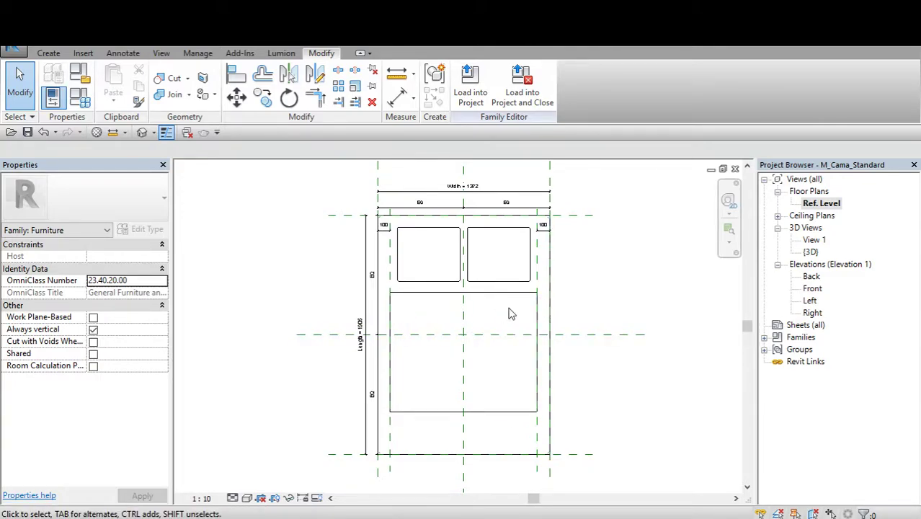
left_click(77, 99)
left_click(352, 122)
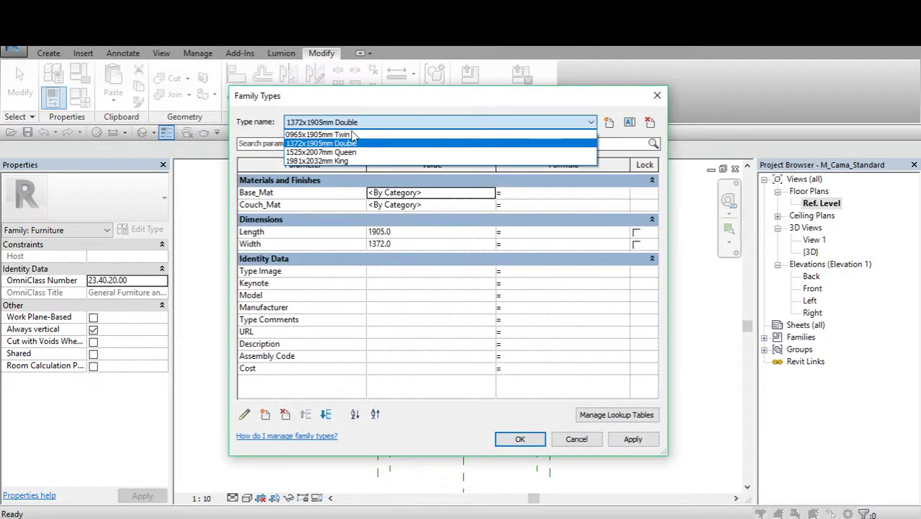
left_click(352, 135)
left_click(519, 439)
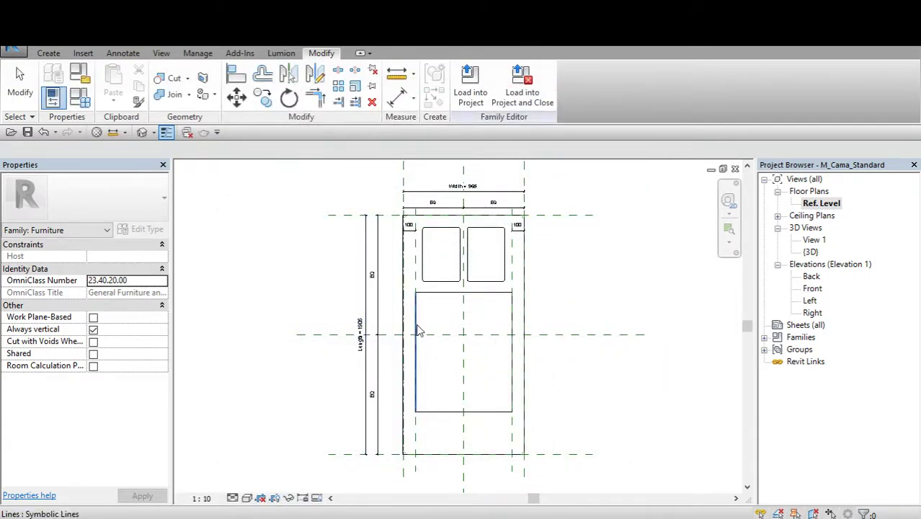
Switch the bed to the 1525x2007mm Queen type, Width 1525 and Length 2007.
left_click(78, 99)
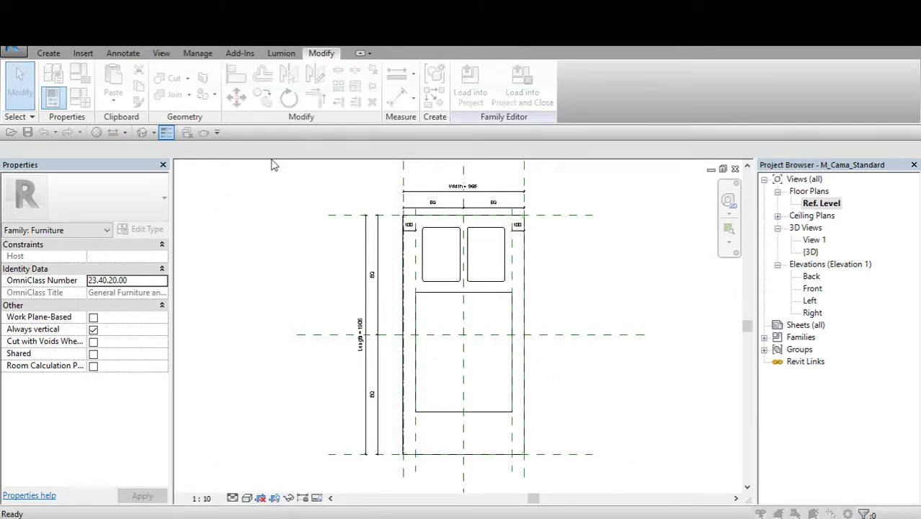
left_click(354, 122)
left_click(353, 152)
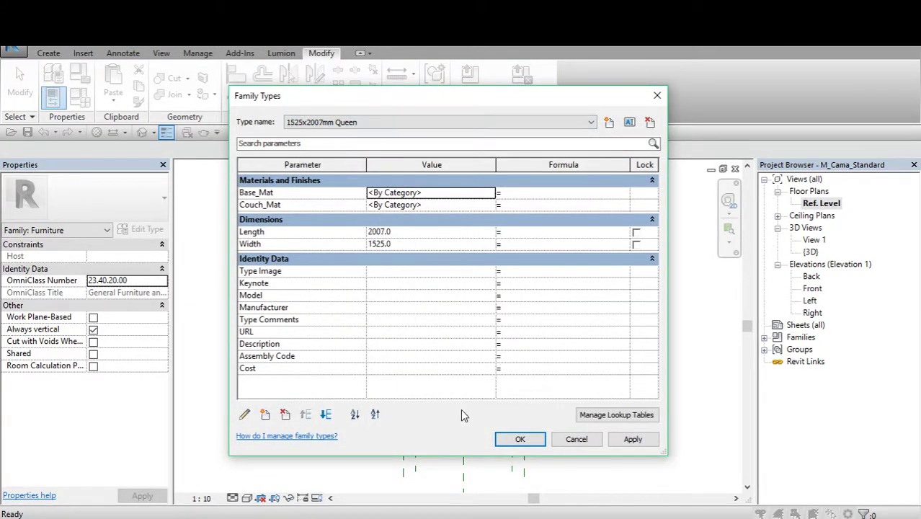
left_click(520, 439)
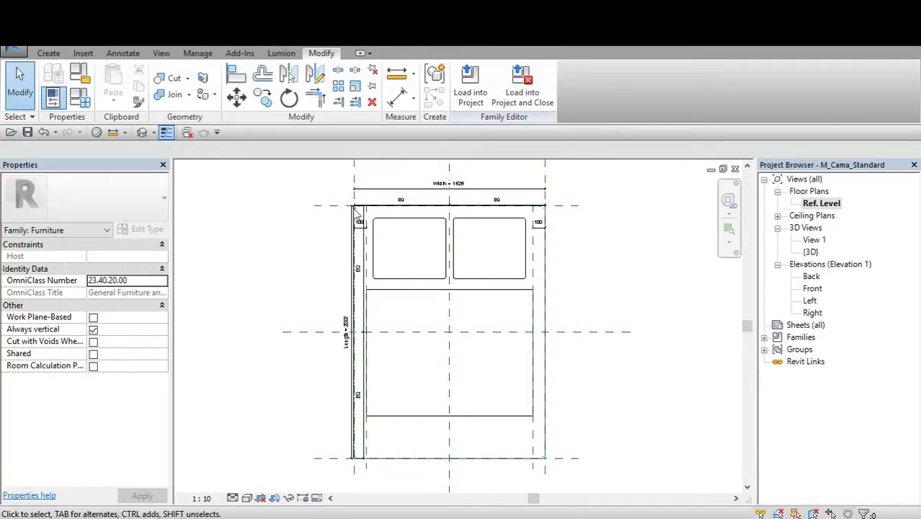
Zoom into the bed's top-left corner around the Length = 2007 dimension.
scroll(362, 212, "up", 2)
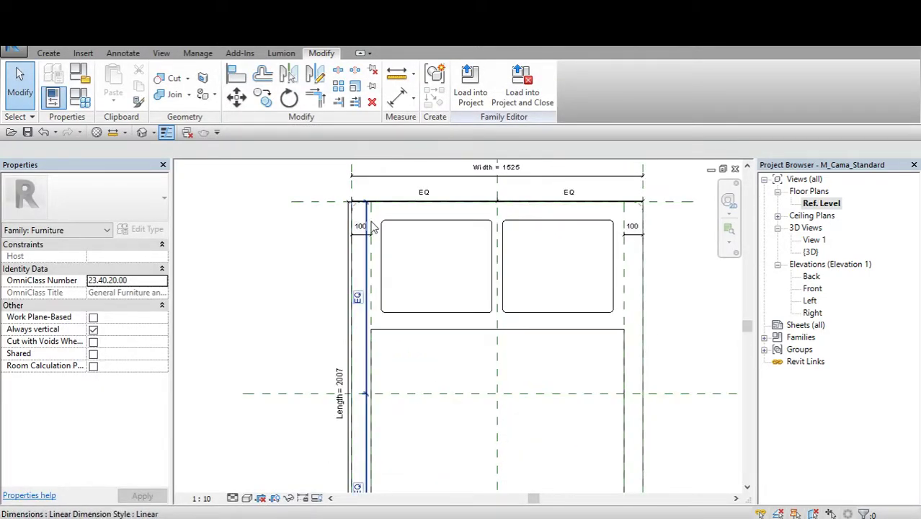
scroll(373, 226, "up", 2)
middle_click_drag(369, 366, 362, 246)
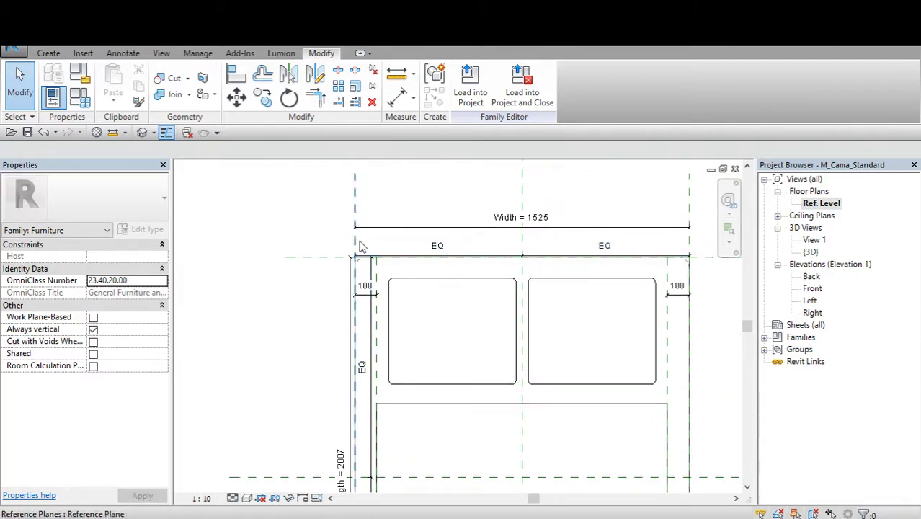
scroll(362, 246, "down", 2)
middle_click_drag(365, 304, 366, 280)
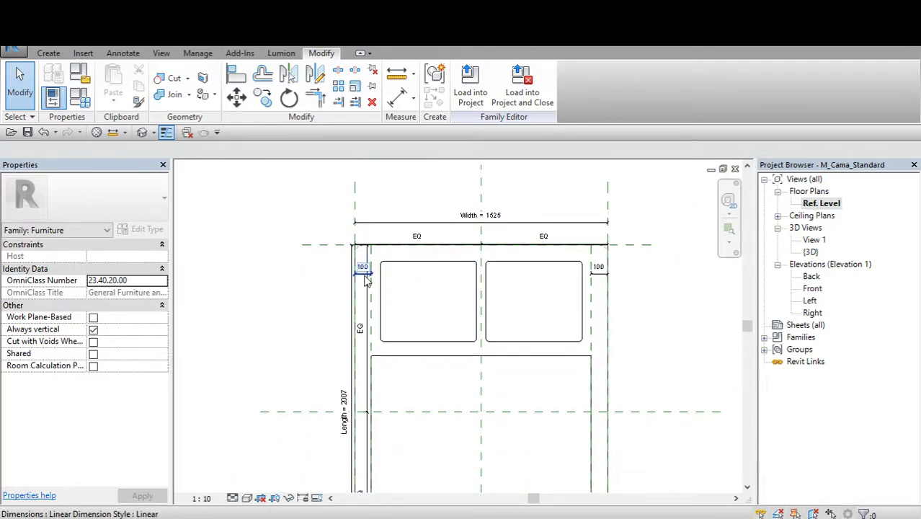
scroll(425, 284, "up", 1)
scroll(360, 249, "up", 2)
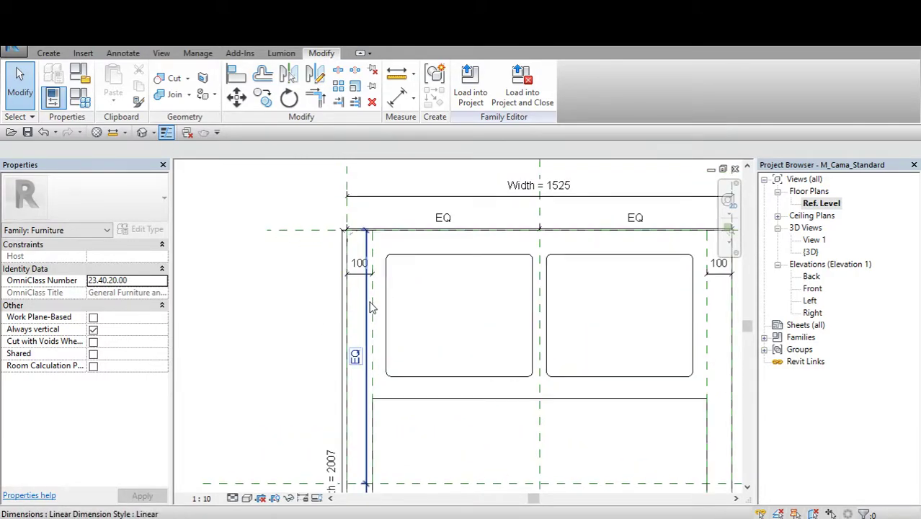
scroll(353, 245, "down", 2)
scroll(350, 245, "up", 2)
mouse_move(350, 246)
middle_mouse_down()
mouse_move(381, 45)
mouse_move(377, 256)
middle_mouse_up()
scroll(377, 256, "up", 1)
Drag the vertical EQ dimension left beside the Length = 2007 dimension.
left_click(338, 238)
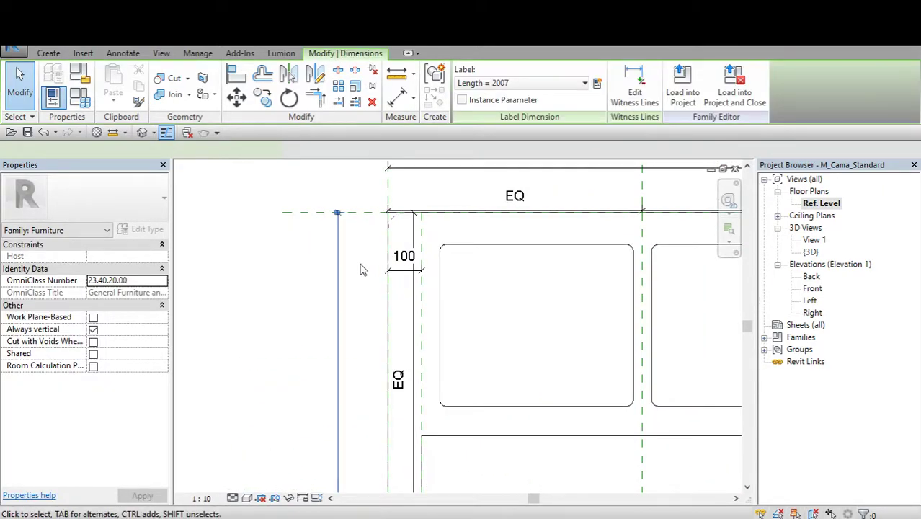
scroll(372, 304, "down", 1)
key("Escape")
scroll(419, 282, "down", 1)
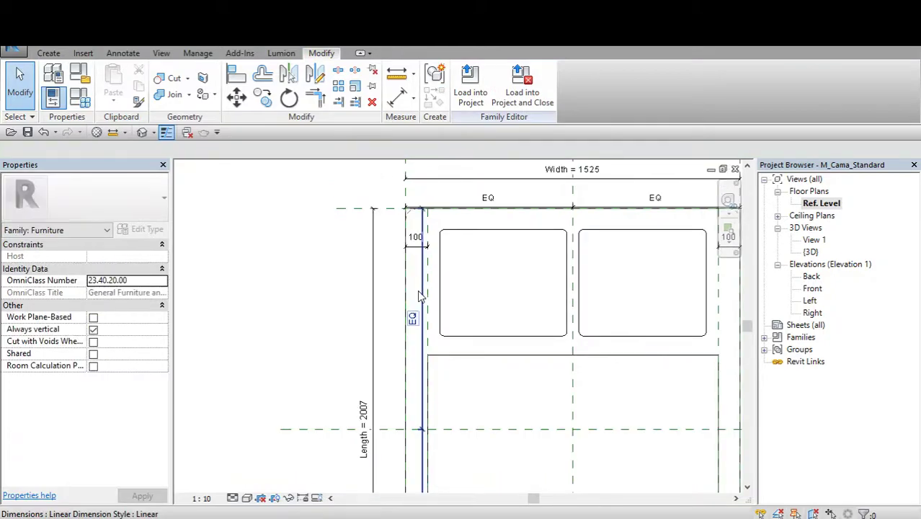
left_click_drag(391, 288, 339, 288)
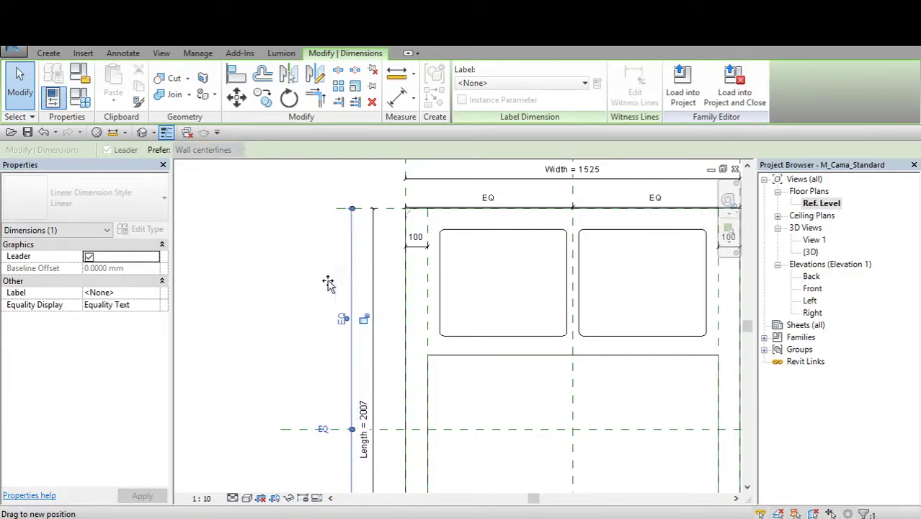
scroll(394, 331, "down", 1)
middle_click_drag(415, 345, 370, 334)
left_click(368, 277)
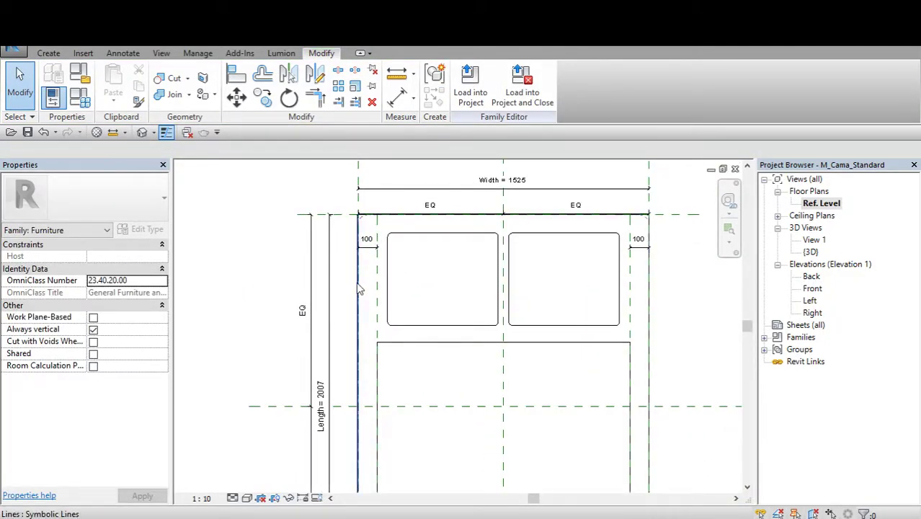
middle_click_drag(358, 289, 344, 141)
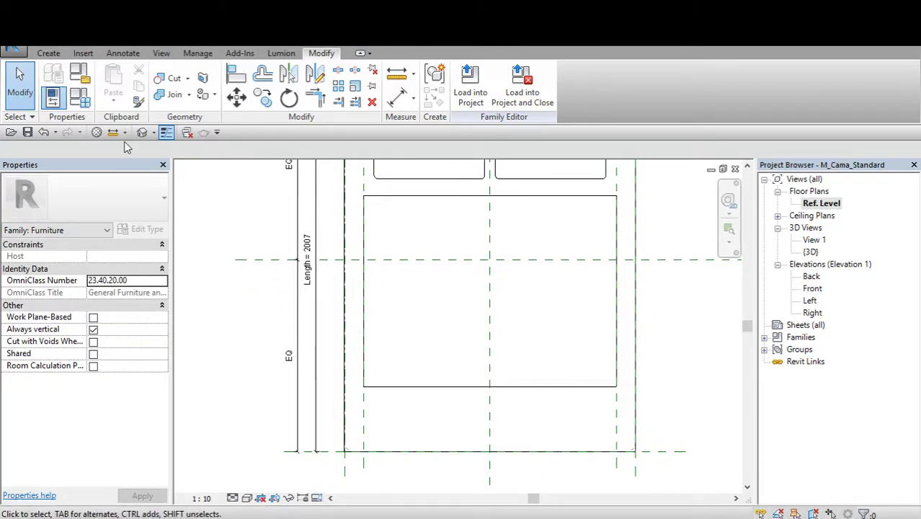
Orbit the default 3D view so the pillows sit at the far end, then close it.
left_click(142, 133)
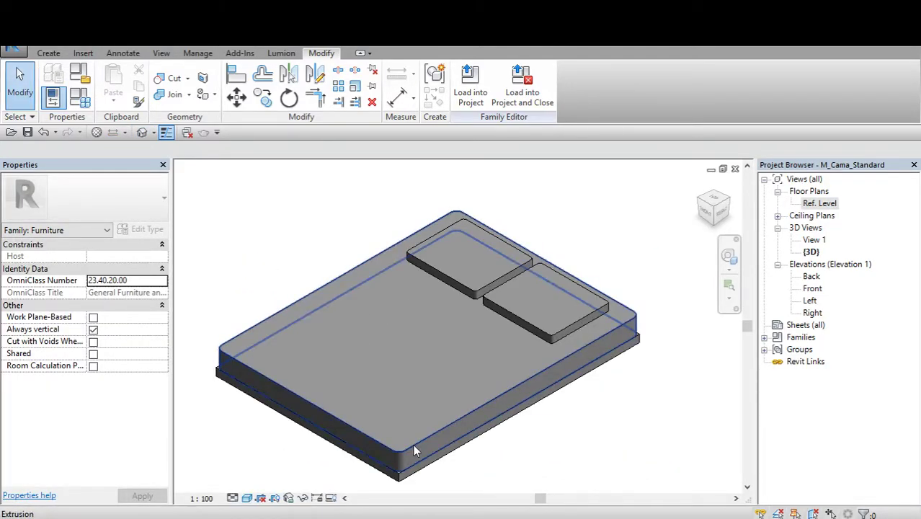
left_click(695, 212)
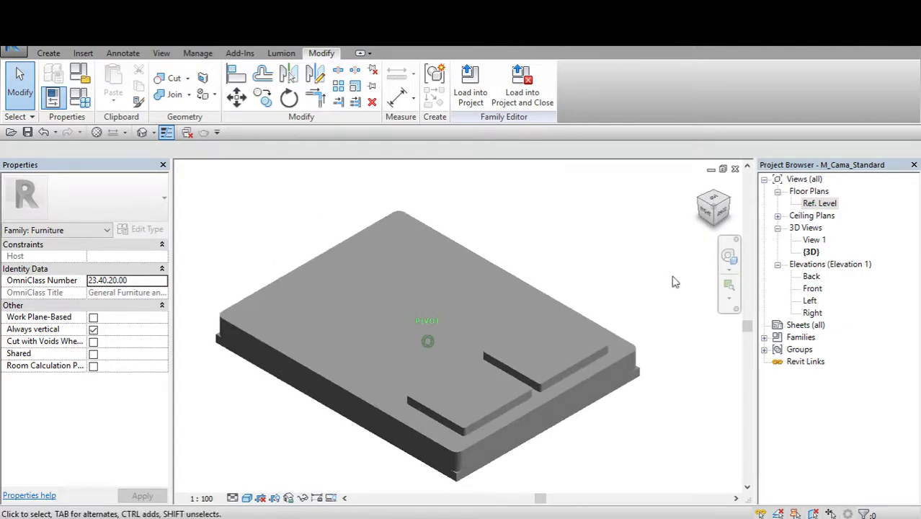
left_click_drag(695, 213, 701, 216)
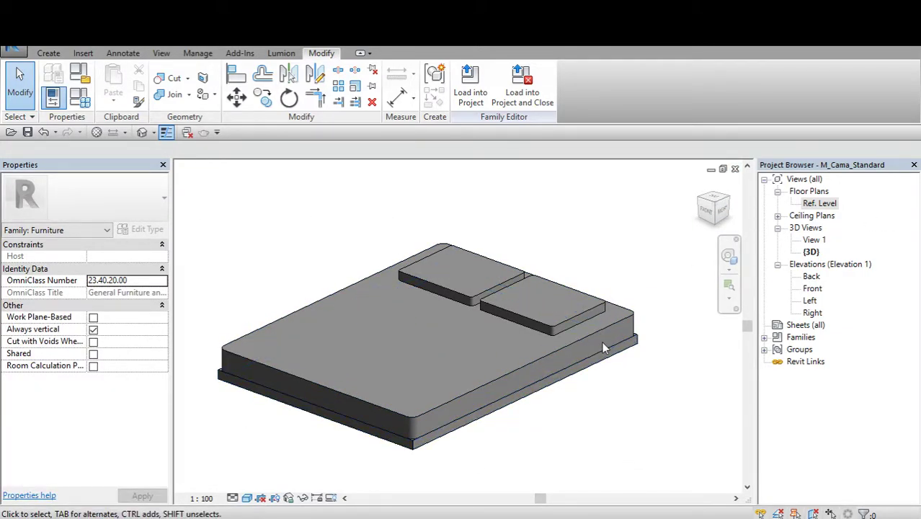
left_click(736, 169)
Inspect the mattress outline in plan, then bring up Family Types on the 1525x2007mm Queen type.
scroll(418, 375, "down", 1)
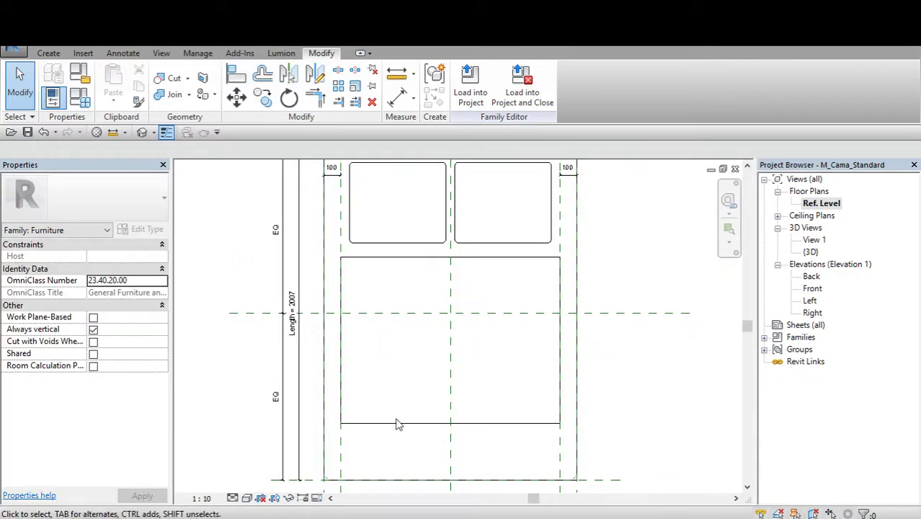
scroll(432, 429, "down", 1)
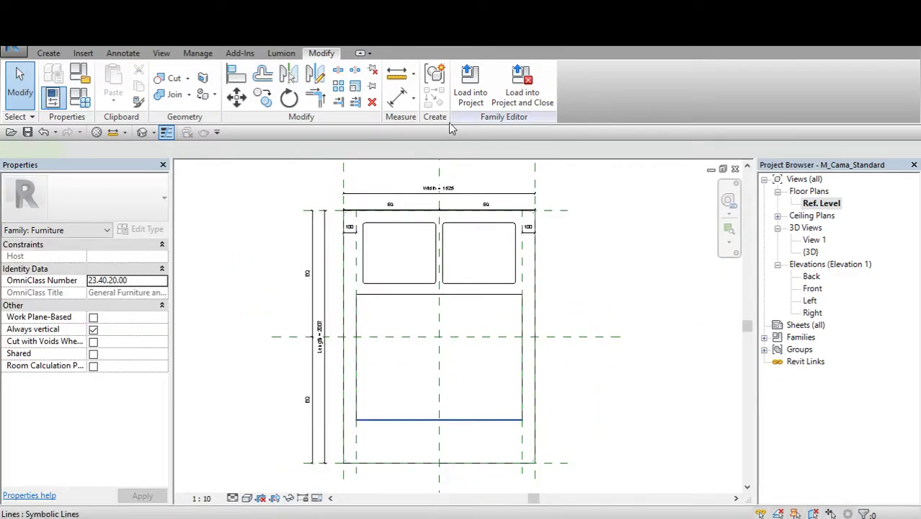
left_click(461, 419)
left_click(505, 357)
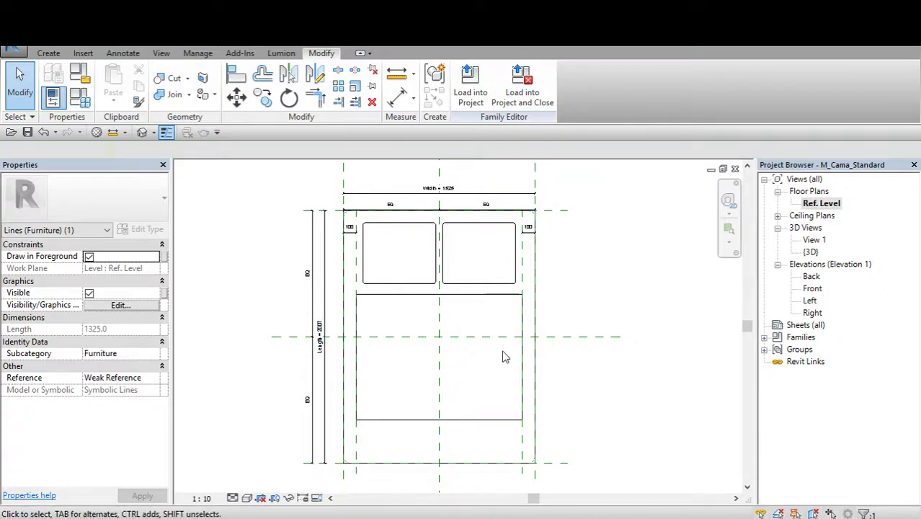
scroll(542, 243, "up", 1)
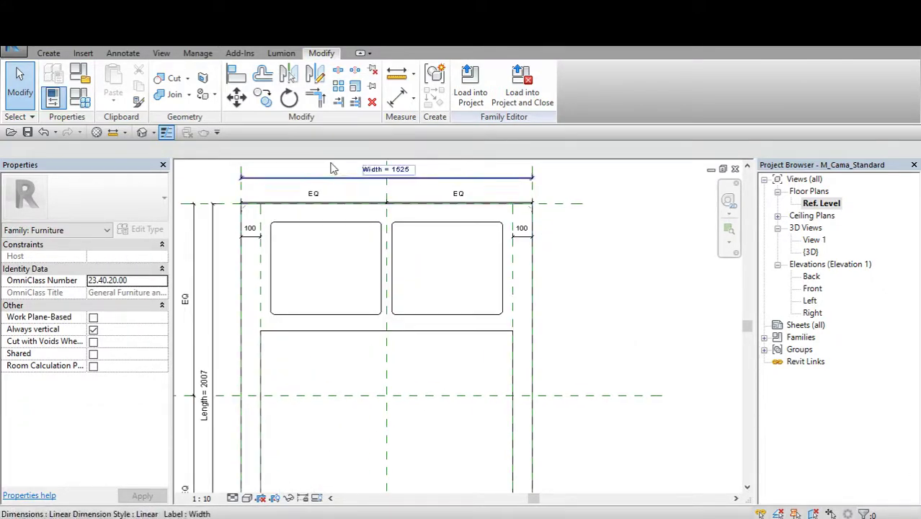
scroll(529, 238, "up", 1)
scroll(516, 235, "up", 2)
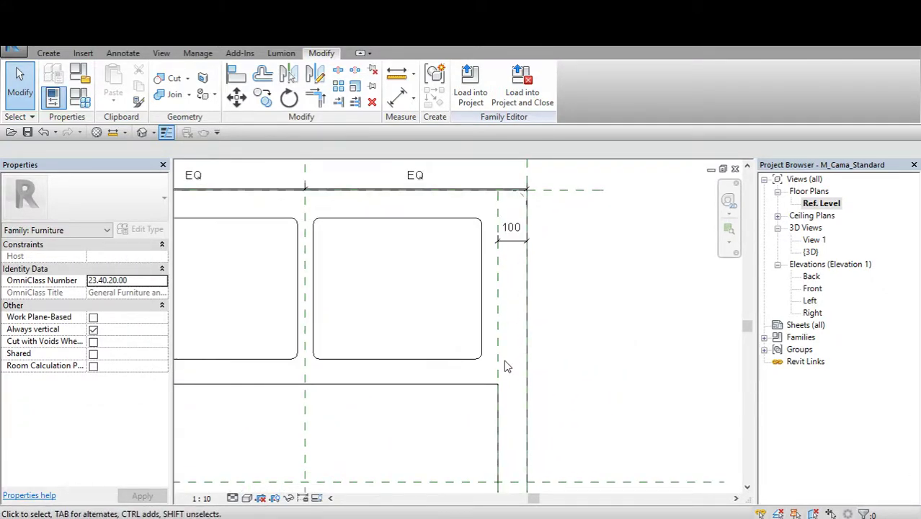
scroll(509, 314, "down", 2)
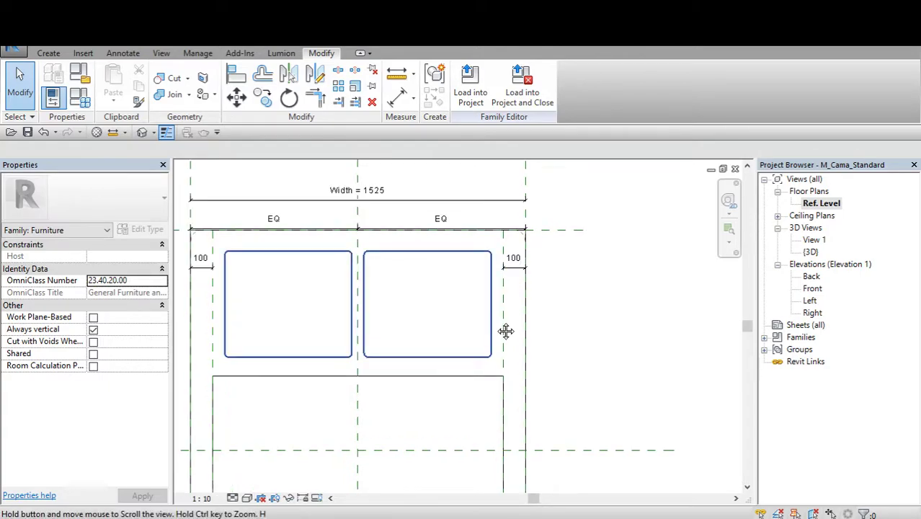
scroll(547, 317, "down", 1)
scroll(462, 296, "down", 1)
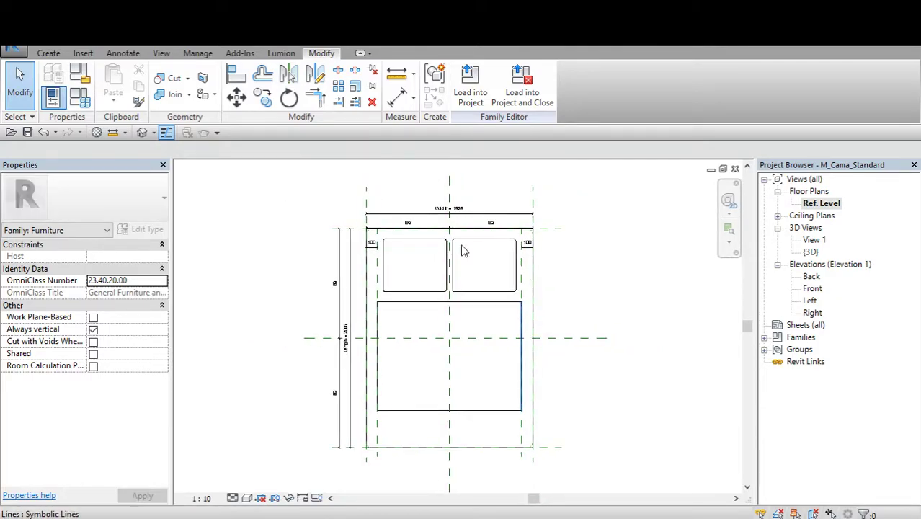
left_click(80, 98)
Switch the bed to the 1372x1905mm Double type.
left_click(334, 123)
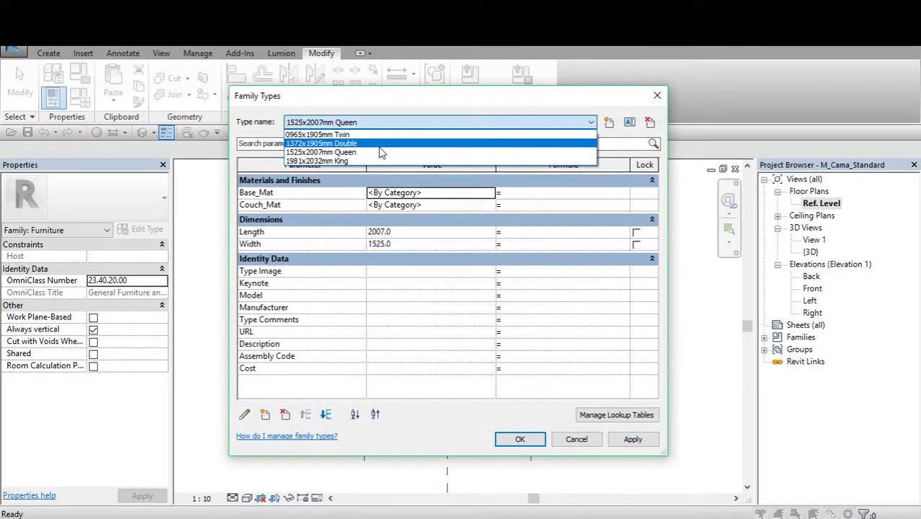
left_click(339, 140)
left_click(519, 439)
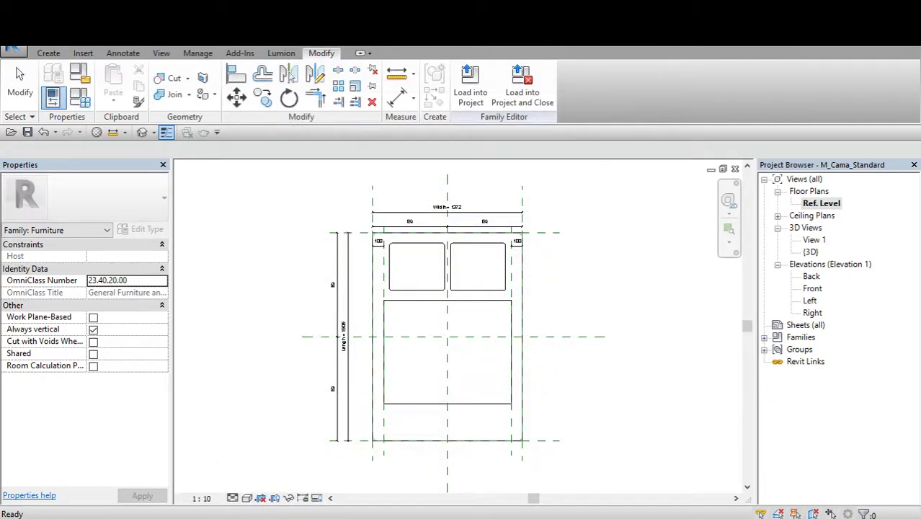
Open M_Bed-Standard.rfa from Recent Documents, discarding M_Cama_Standard's unsaved changes.
key("alt+f")
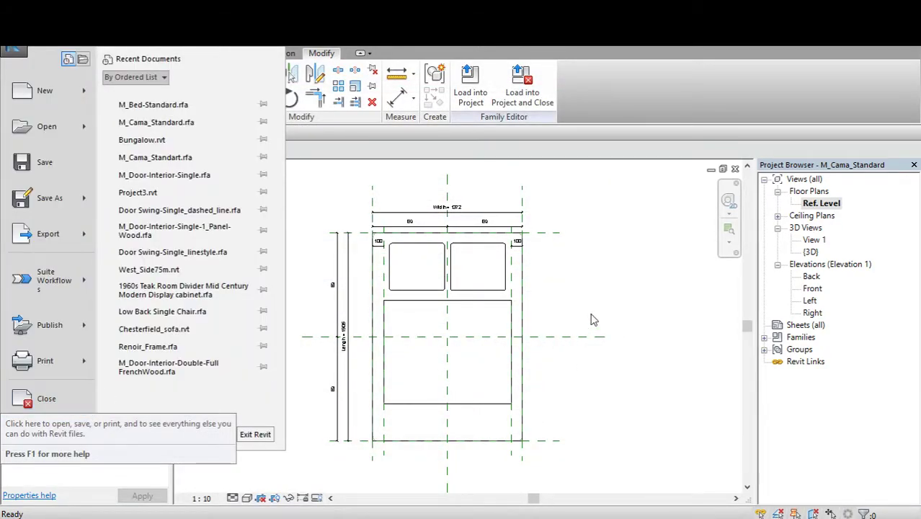
left_click(591, 319)
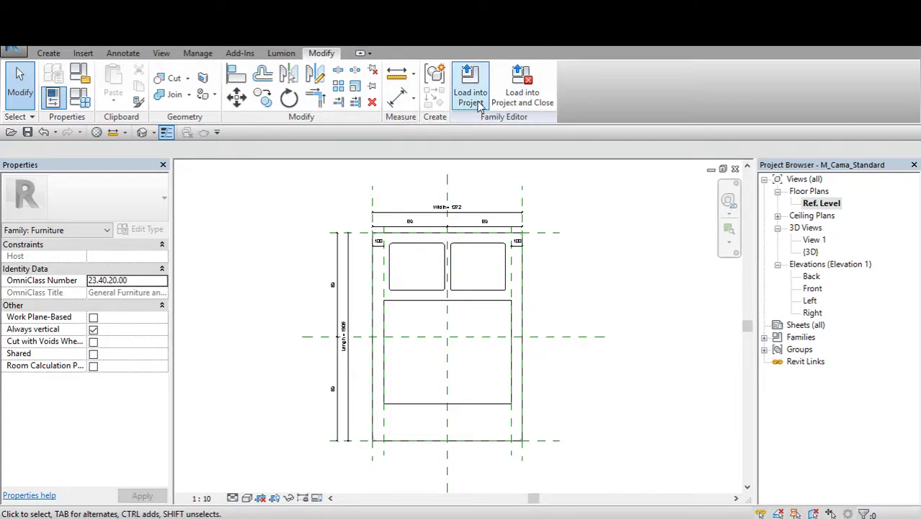
key("alt+f")
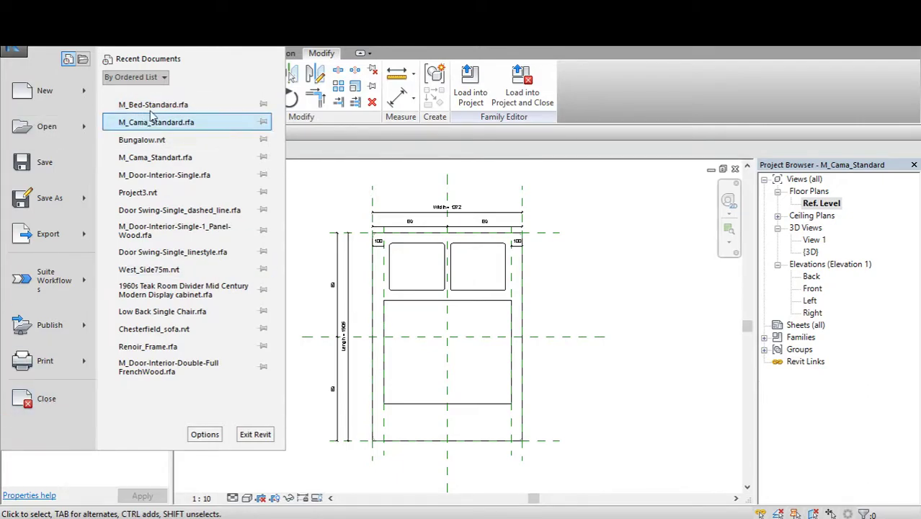
left_click(58, 401)
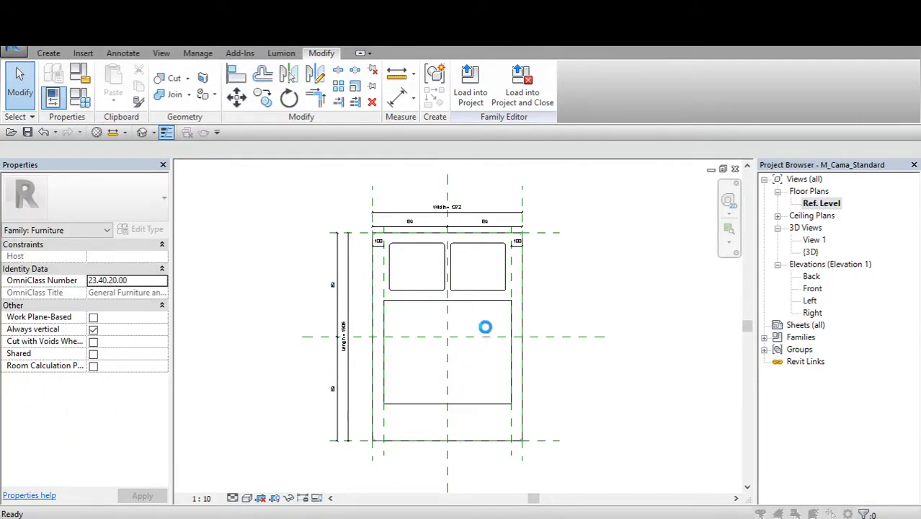
left_click(487, 290)
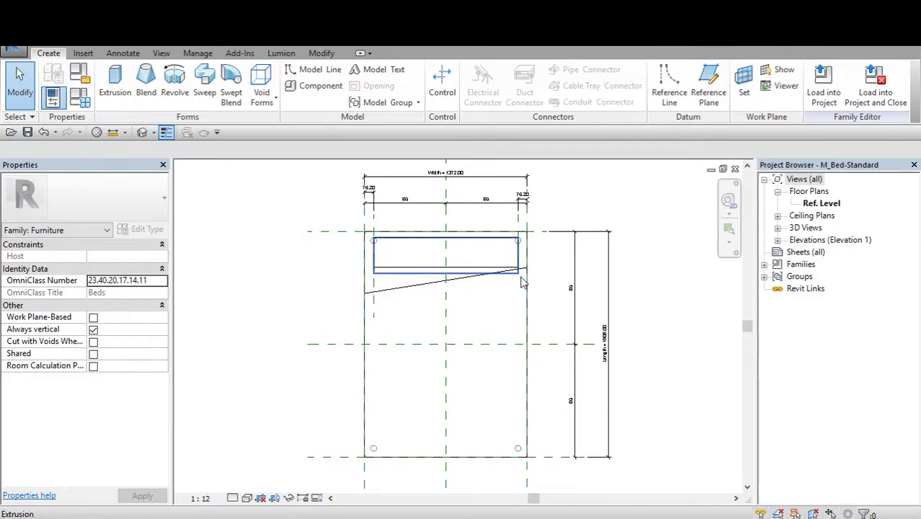
Zoom in and out on the bed family view to inspect it.
scroll(498, 281, "up", 2)
scroll(404, 303, "down", 2)
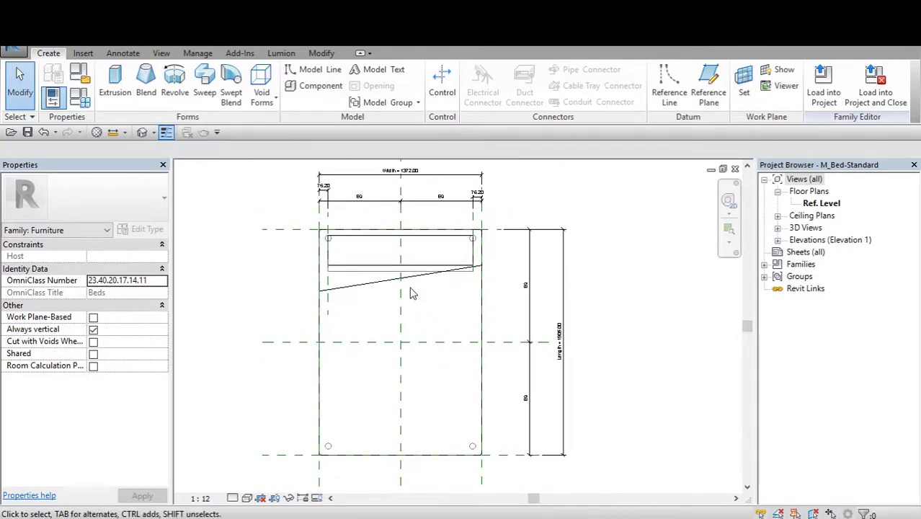
scroll(348, 302, "up", 1)
scroll(498, 346, "down", 2)
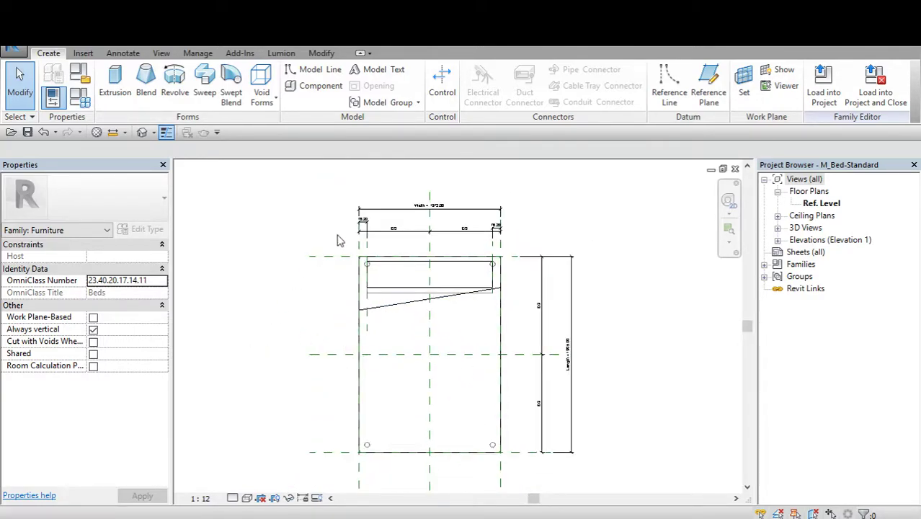
scroll(382, 361, "up", 1)
scroll(380, 319, "down", 1)
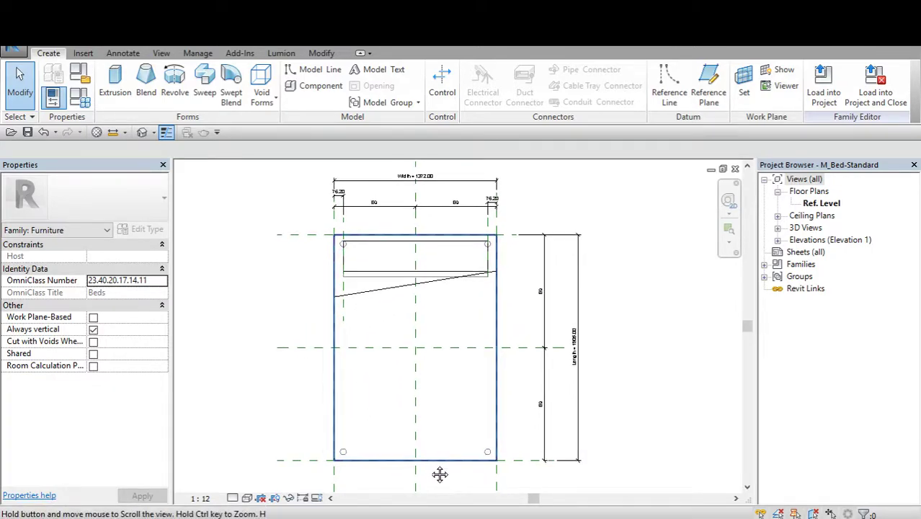
scroll(436, 289, "up", 1)
scroll(437, 303, "up", 1)
scroll(440, 346, "down", 1)
scroll(424, 280, "up", 1)
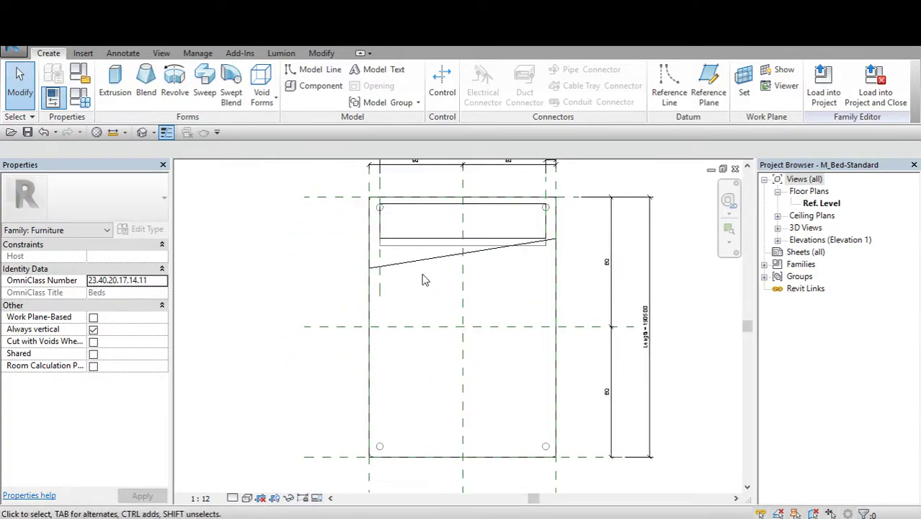
scroll(310, 310, "down", 1)
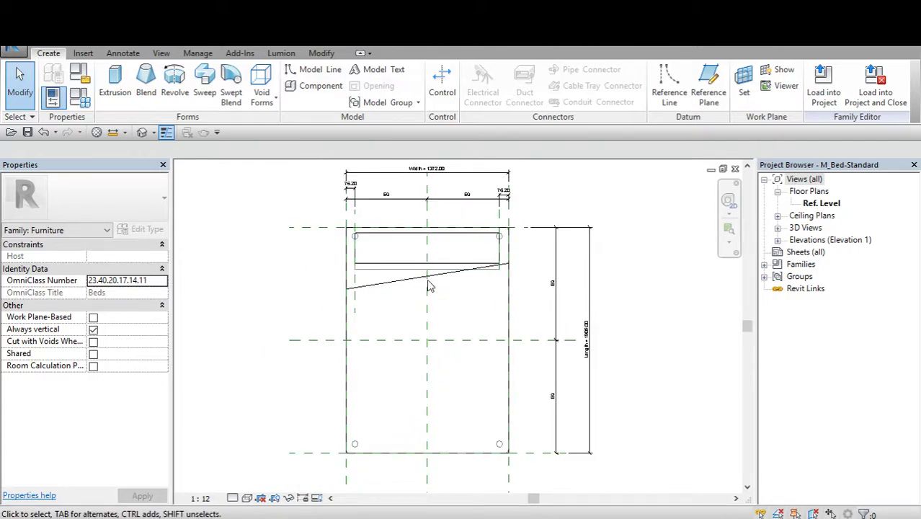
Restore down the family window, move it aside, and maximize the Level 1 Furn - Bungalow plan.
left_click(723, 169)
left_click_drag(474, 181, 546, 240)
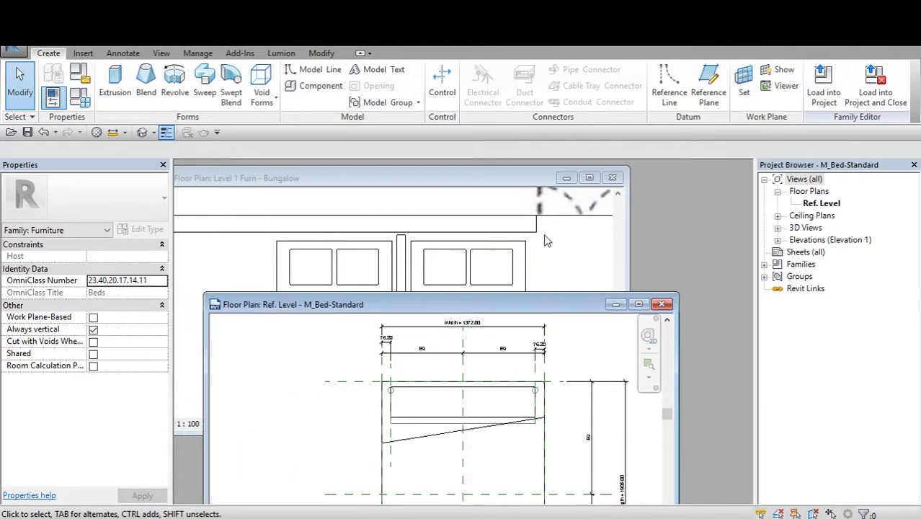
left_click(585, 188)
double_click(528, 184)
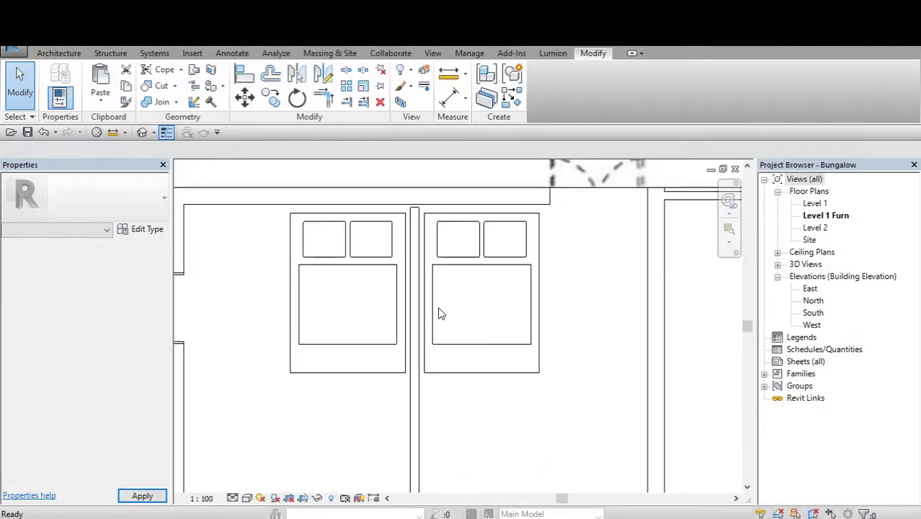
Switch the Level 1 Furn plan's visual style to Shaded.
middle_click_drag(442, 314, 508, 289)
scroll(441, 284, "down", 1)
scroll(418, 313, "down", 2)
scroll(373, 370, "down", 1)
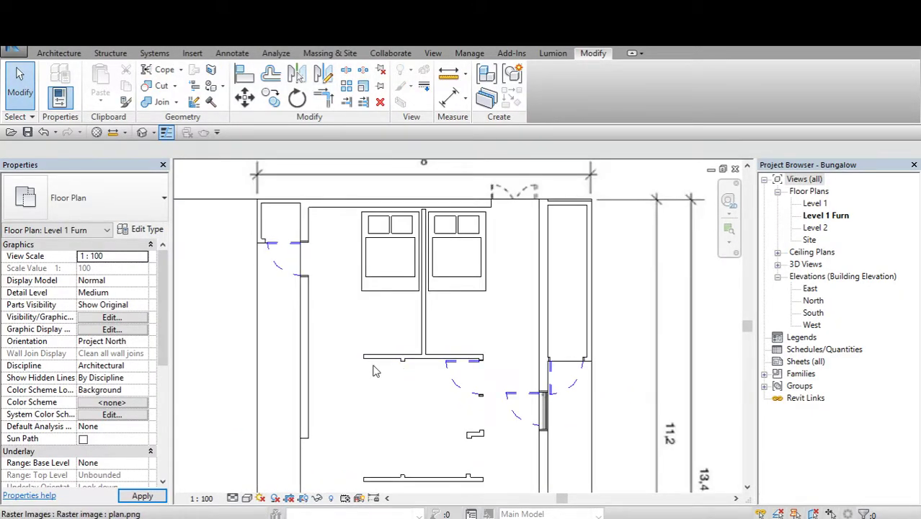
left_click(248, 498)
left_click(271, 431)
left_click(247, 498)
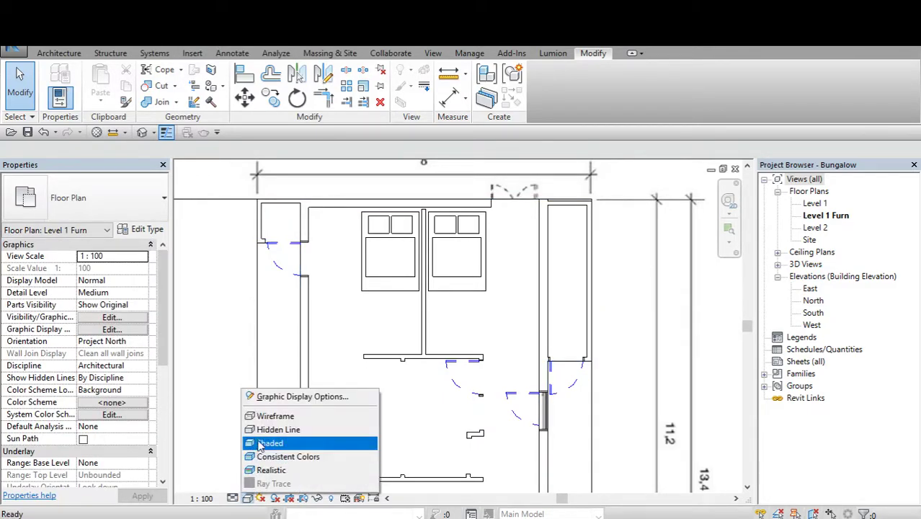
left_click(270, 442)
Pan and zoom to bring the whole floor plan and its top dimensions into view.
scroll(347, 351, "up", 2)
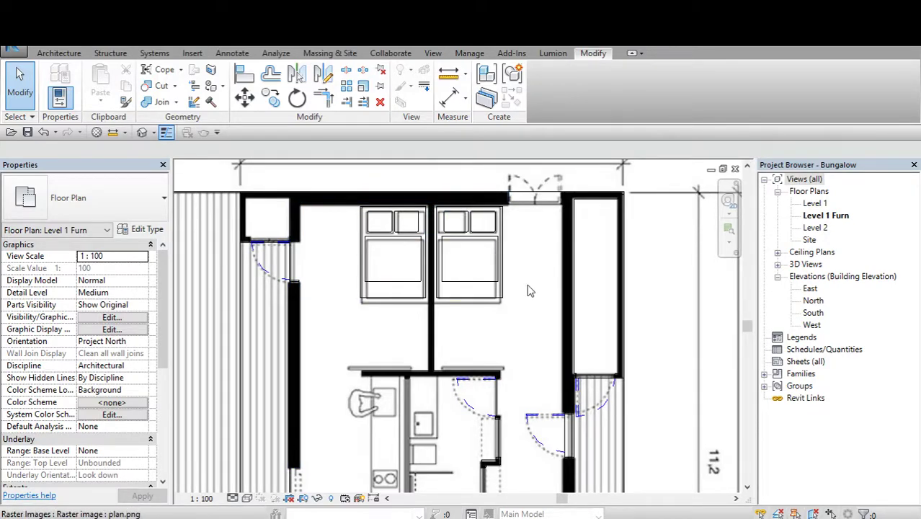
middle_click_drag(467, 227, 307, 315)
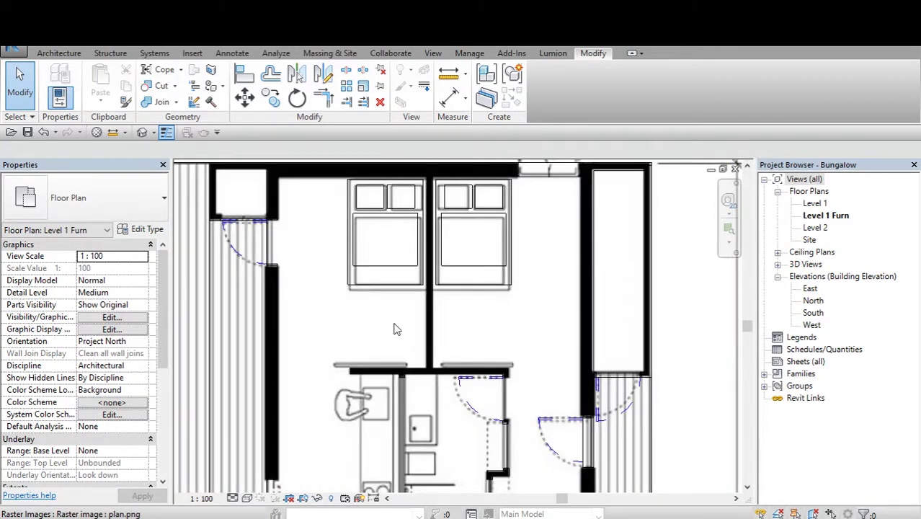
middle_click_drag(339, 323, 339, 324)
scroll(516, 324, "down", 2)
mouse_move(517, 324)
middle_mouse_down()
mouse_move(442, 354)
mouse_move(456, 343)
middle_mouse_up()
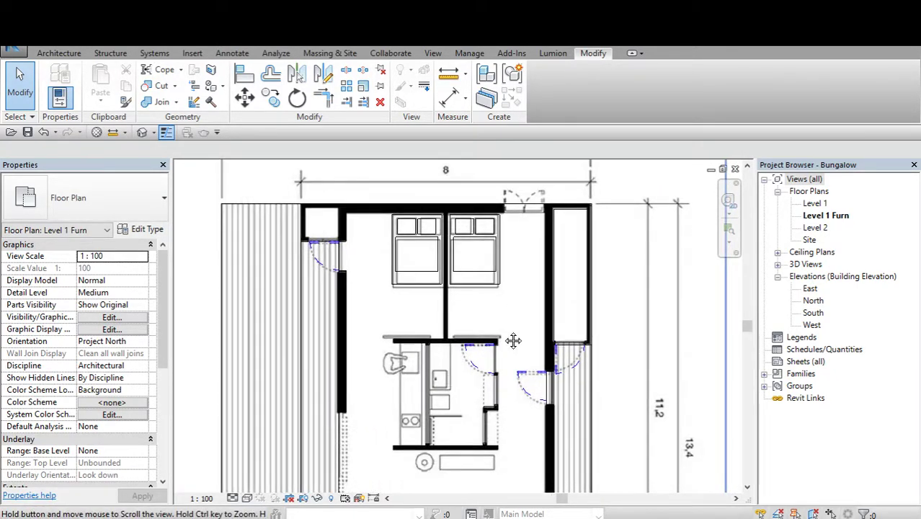
mouse_move(465, 443)
middle_mouse_down()
mouse_move(465, 340)
mouse_move(454, 343)
middle_mouse_up()
scroll(465, 356, "down", 2)
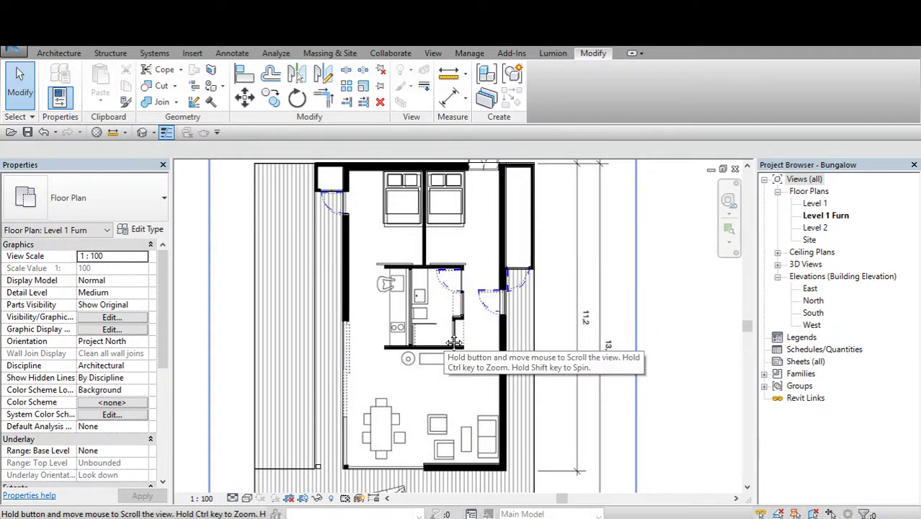
scroll(455, 342, "down", 1)
scroll(479, 310, "up", 1)
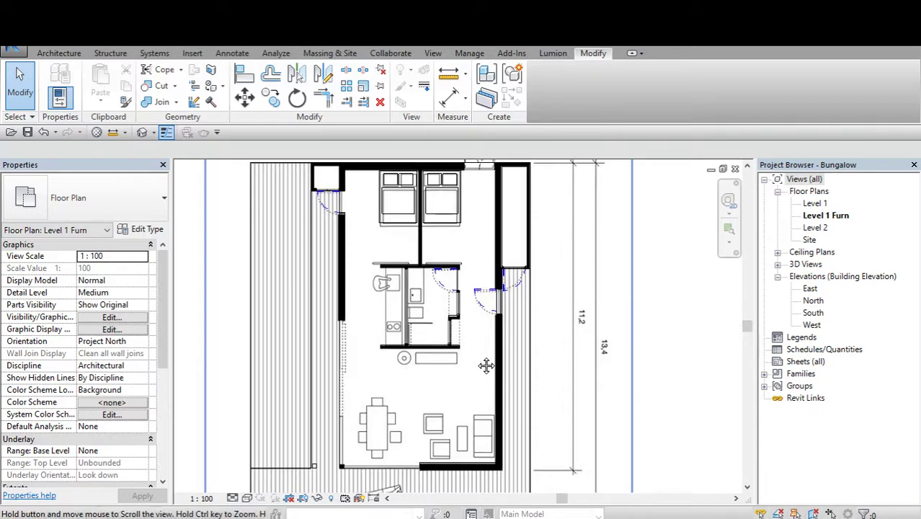
middle_click_drag(486, 365, 488, 372)
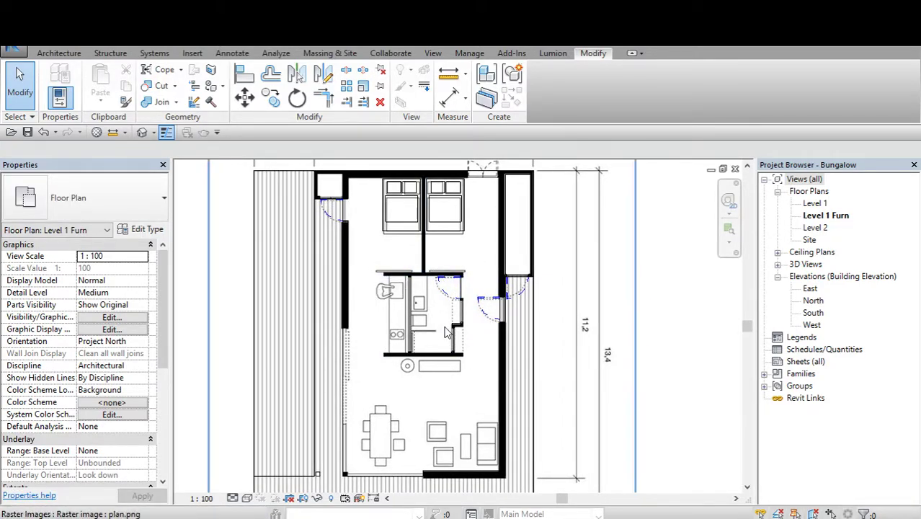
Recentre the floor plan in the view with small pans and zooms.
scroll(439, 324, "down", 1)
scroll(420, 322, "up", 1)
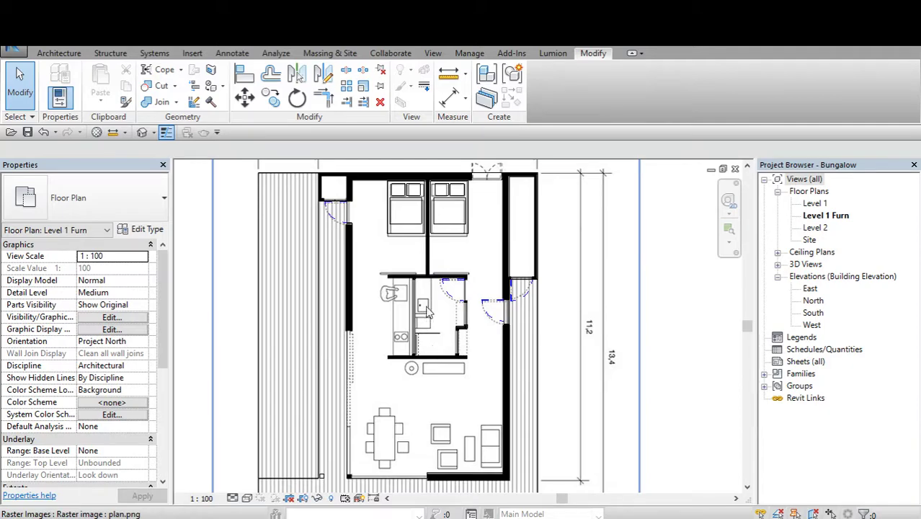
scroll(441, 339, "down", 1)
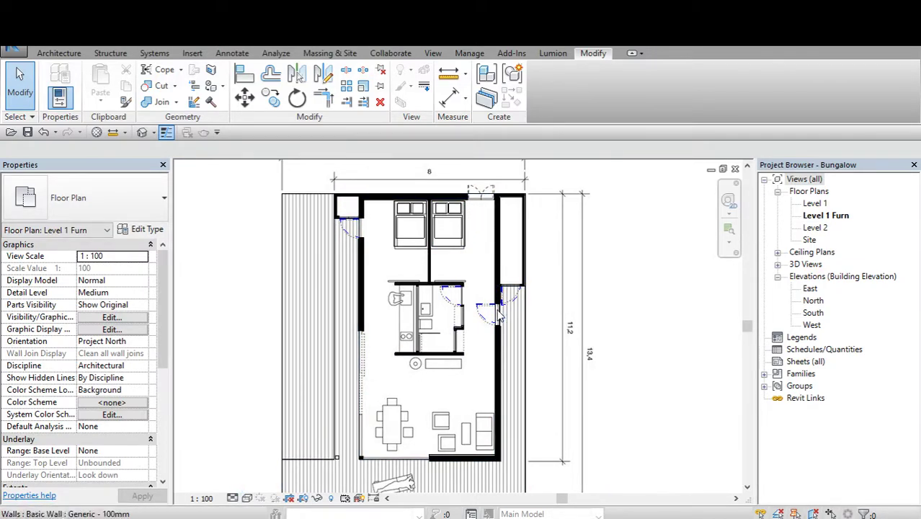
middle_click_drag(400, 288, 386, 275)
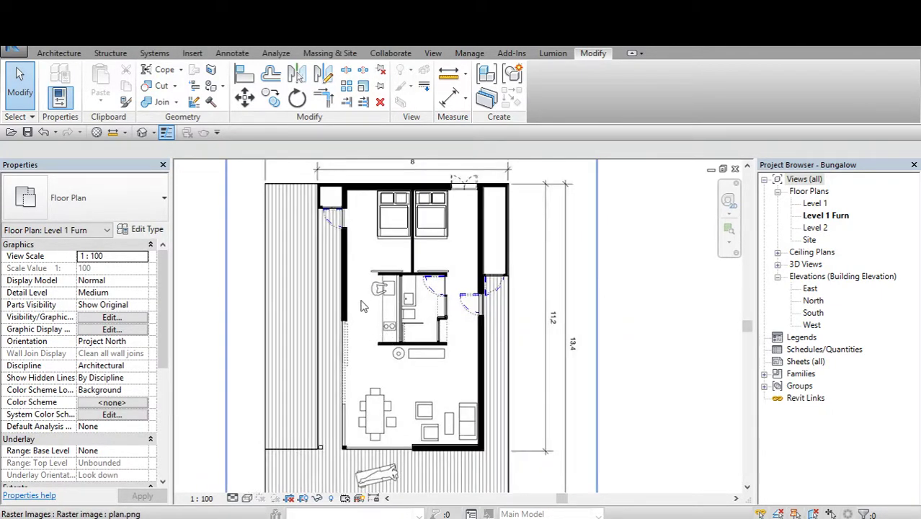
middle_click_drag(426, 348, 422, 352)
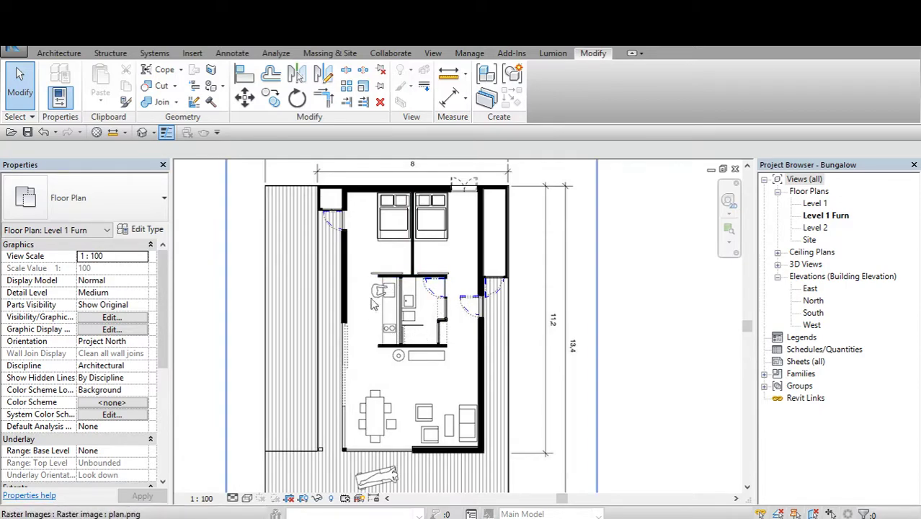
middle_click_drag(420, 303, 421, 304)
scroll(376, 271, "up", 1)
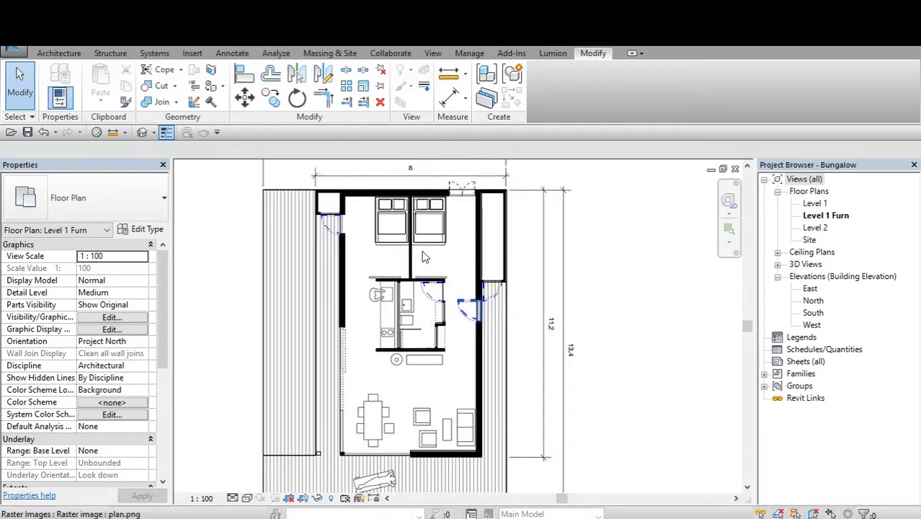
scroll(403, 263, "down", 2)
scroll(433, 252, "up", 2)
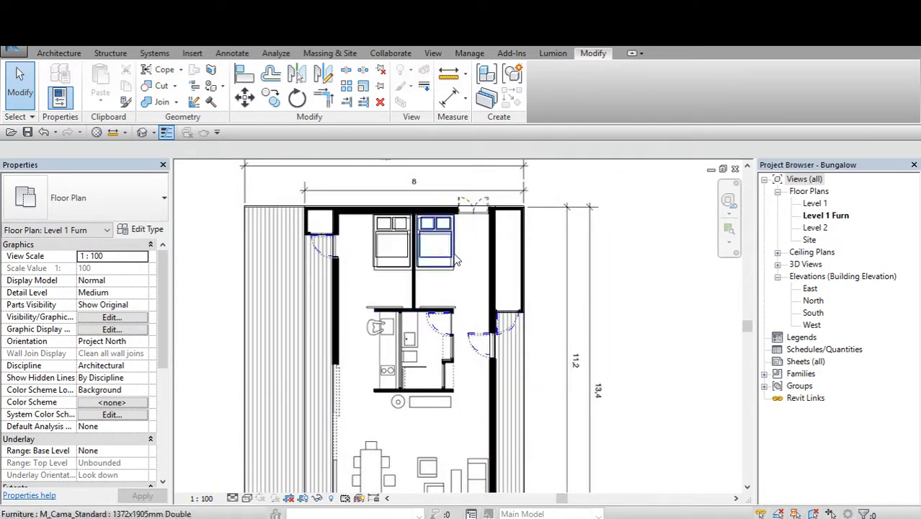
scroll(433, 328, "down", 1)
scroll(432, 328, "up", 2)
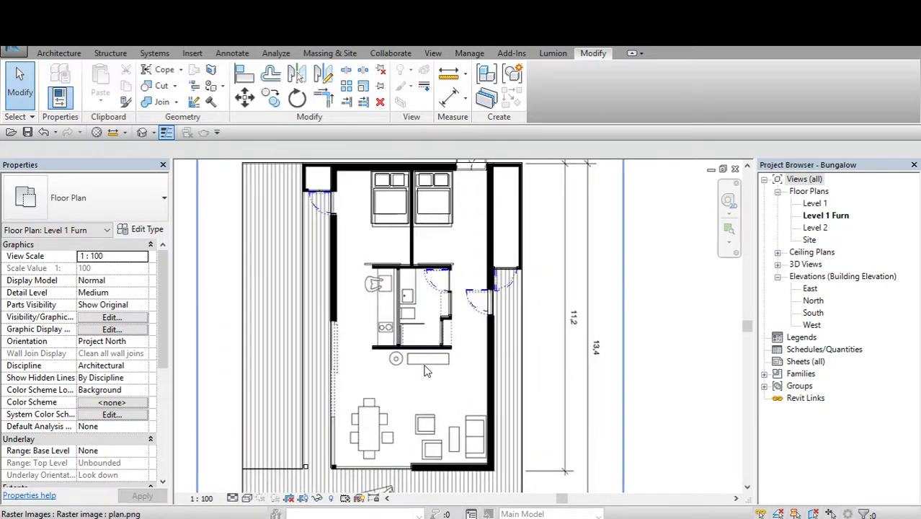
middle_click_drag(425, 338, 432, 359)
scroll(375, 490, "down", 1)
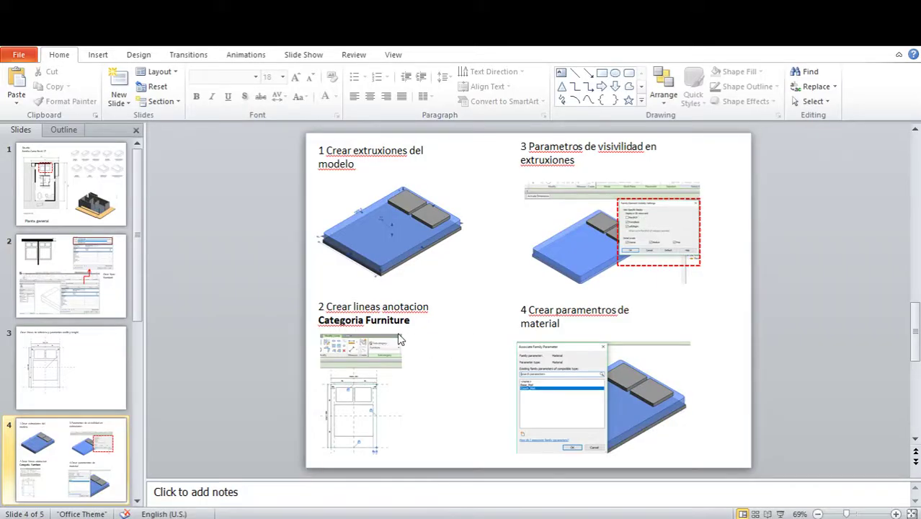
left_click(340, 318)
left_click(261, 322)
left_click(355, 395)
left_click(112, 470)
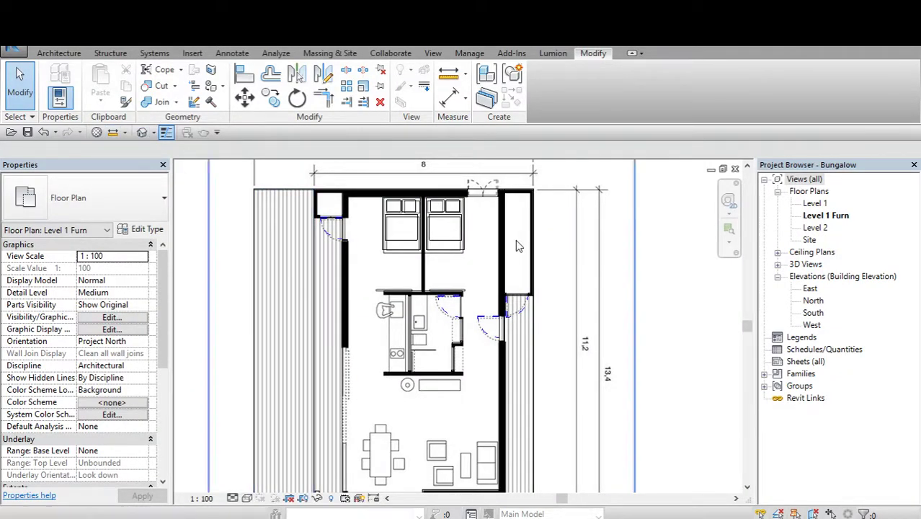
scroll(383, 262, "up", 2)
left_click(143, 132)
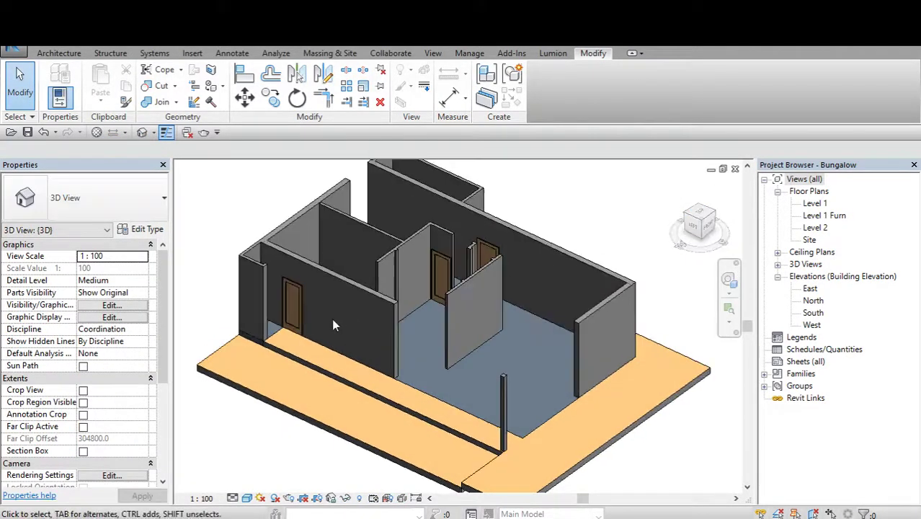
scroll(336, 326, "up", 3)
left_click(700, 216)
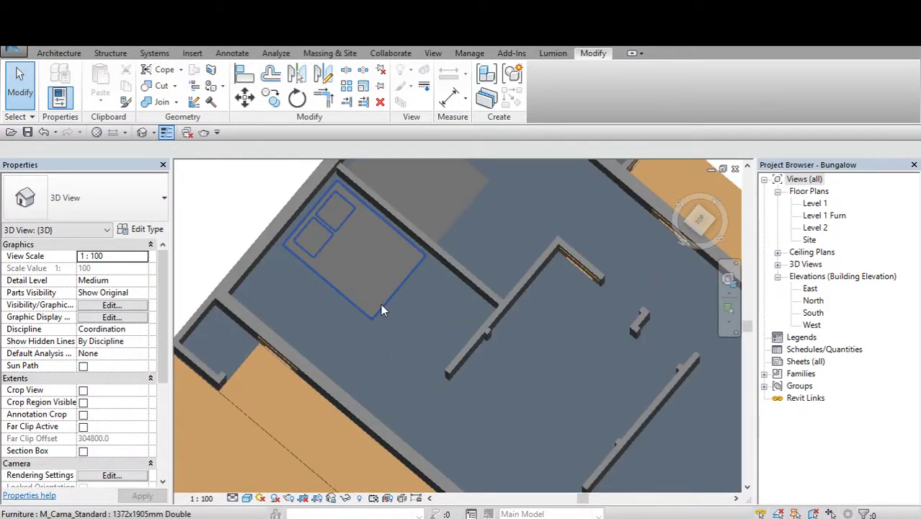
left_click(382, 309)
left_click(101, 199)
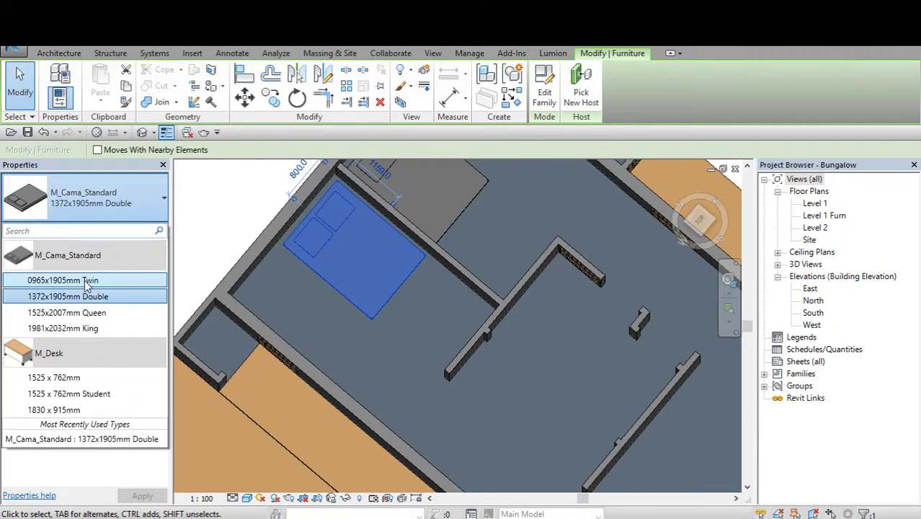
left_click(116, 279)
scroll(357, 264, "up", 1)
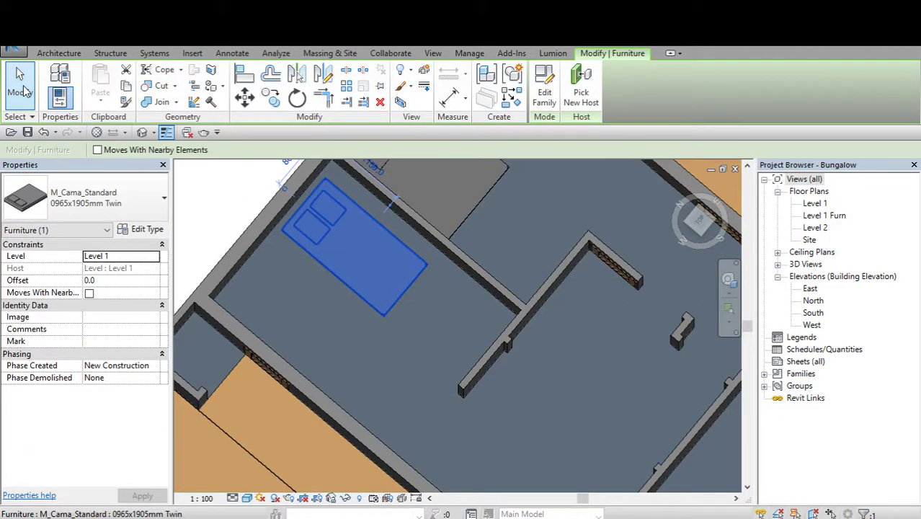
left_click(407, 312)
left_click(712, 227)
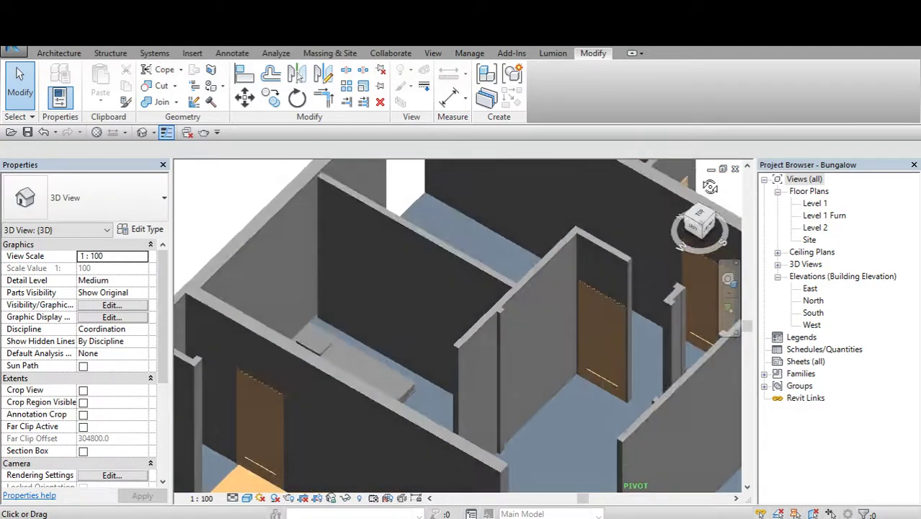
scroll(353, 259, "up", 3)
scroll(353, 266, "up", 2)
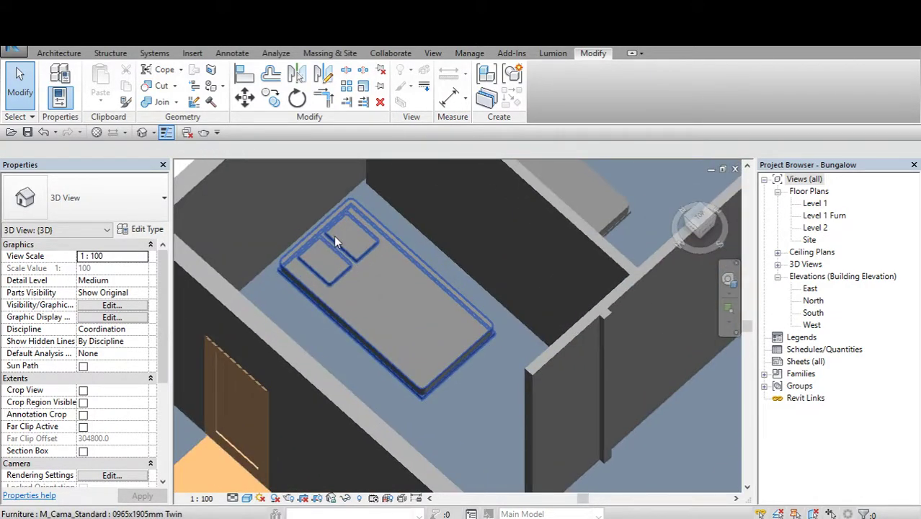
scroll(346, 238, "up", 2)
middle_click_drag(326, 230, 412, 362, "shift")
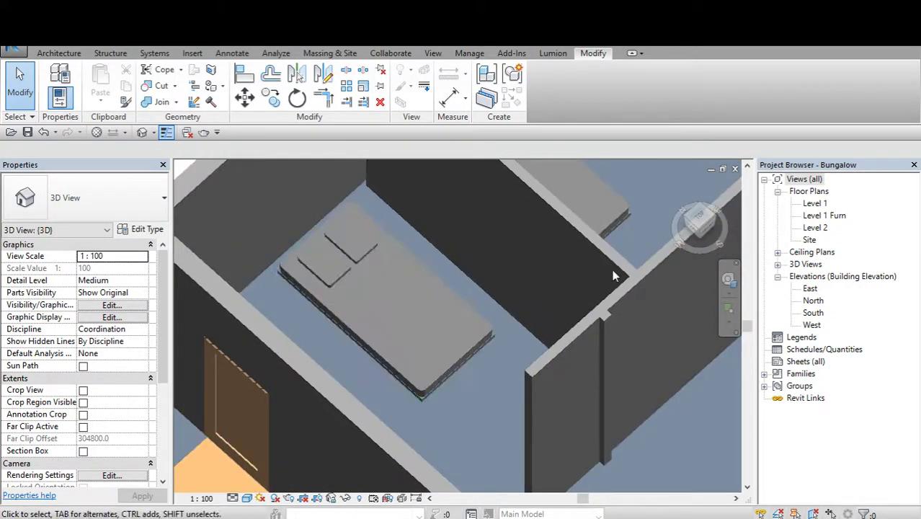
scroll(412, 363, "down", 3)
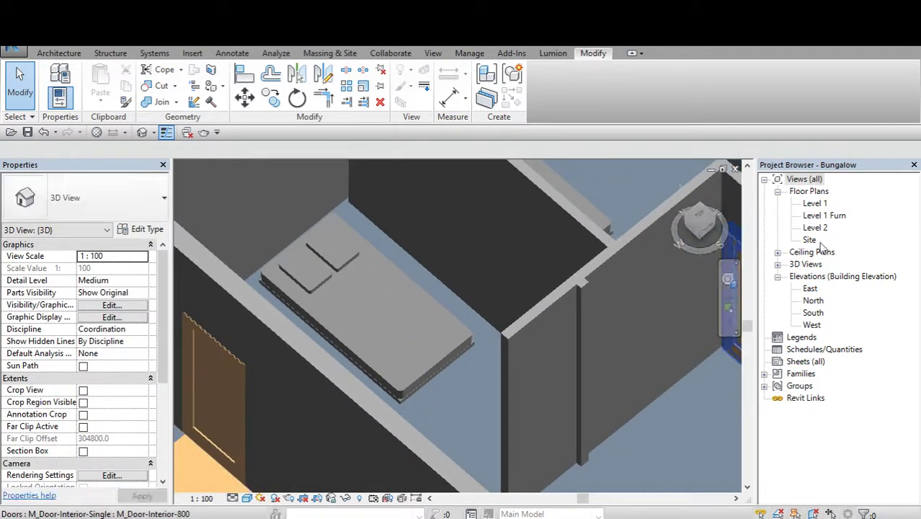
scroll(413, 362, "down", 2)
double_click(826, 215)
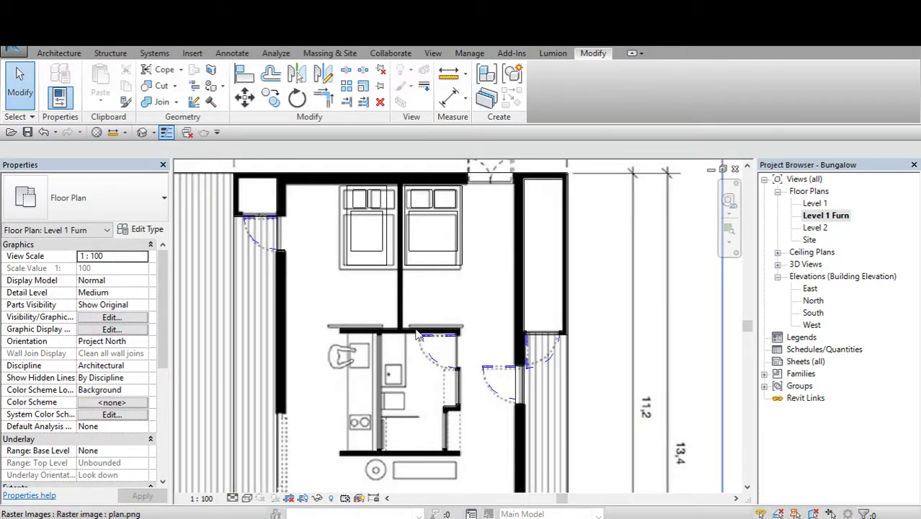
scroll(604, 383, "up", 2)
scroll(604, 382, "up", 2)
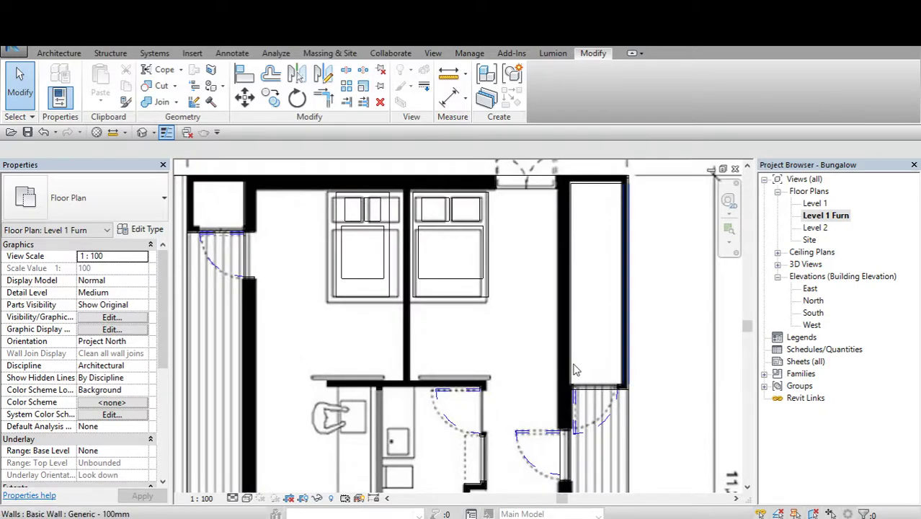
middle_click_drag(574, 369, 552, 335)
scroll(552, 335, "down", 1)
left_click(142, 132)
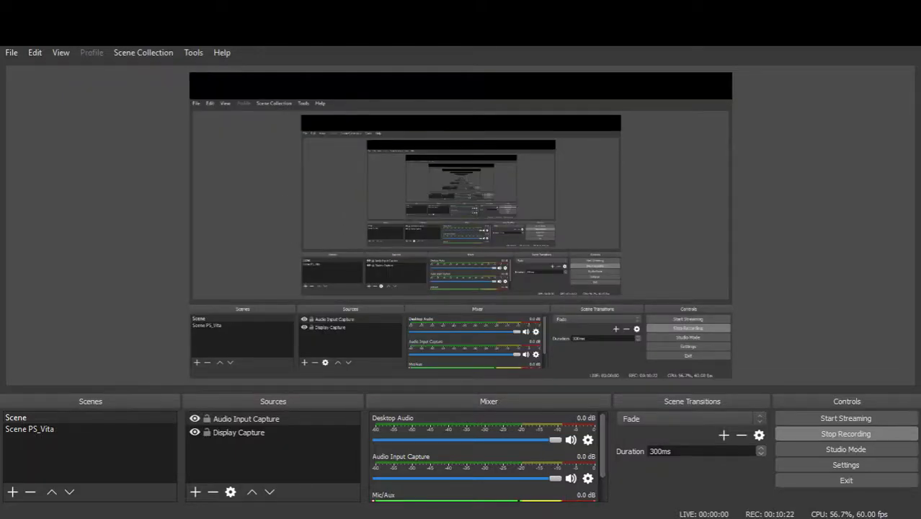
scroll(472, 367, "up", 2)
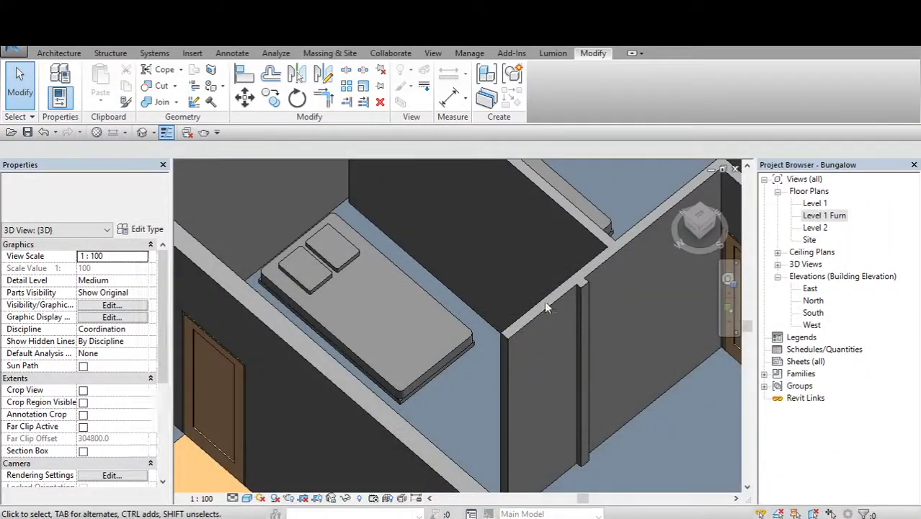
double_click(814, 214)
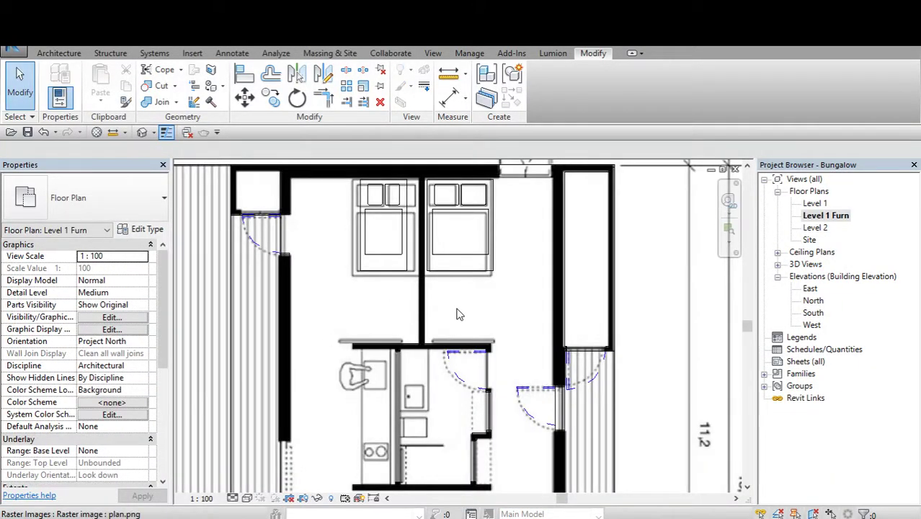
scroll(425, 282, "up", 1)
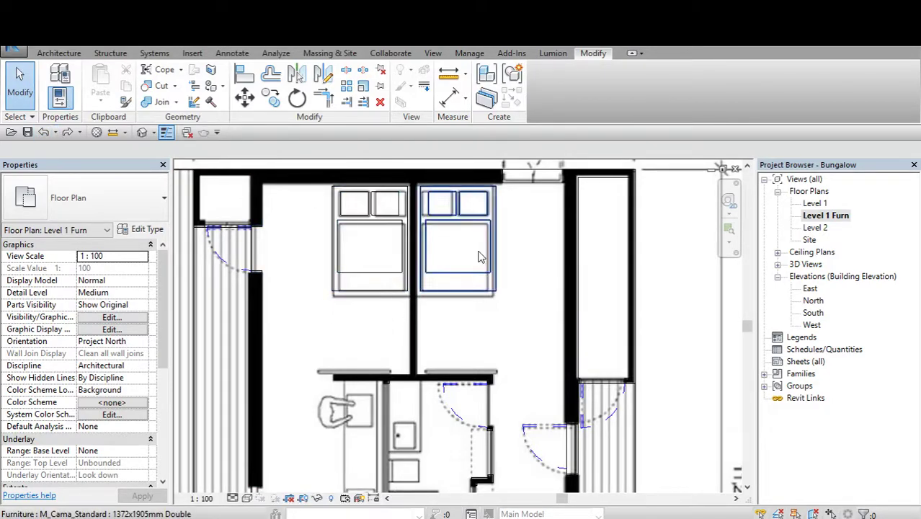
mouse_move(422, 258)
middle_mouse_down()
mouse_move(502, 408)
mouse_move(541, 454)
middle_mouse_up()
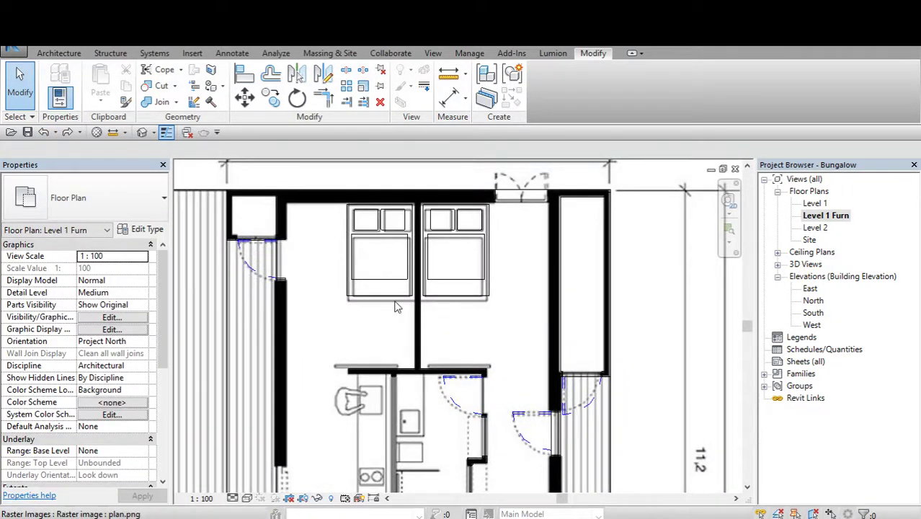
scroll(434, 346, "up", 2)
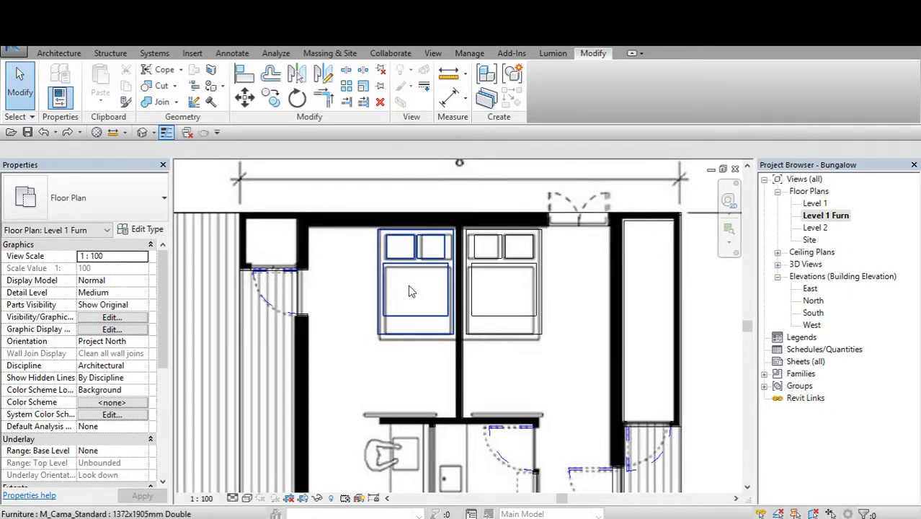
middle_click_drag(409, 291, 545, 317)
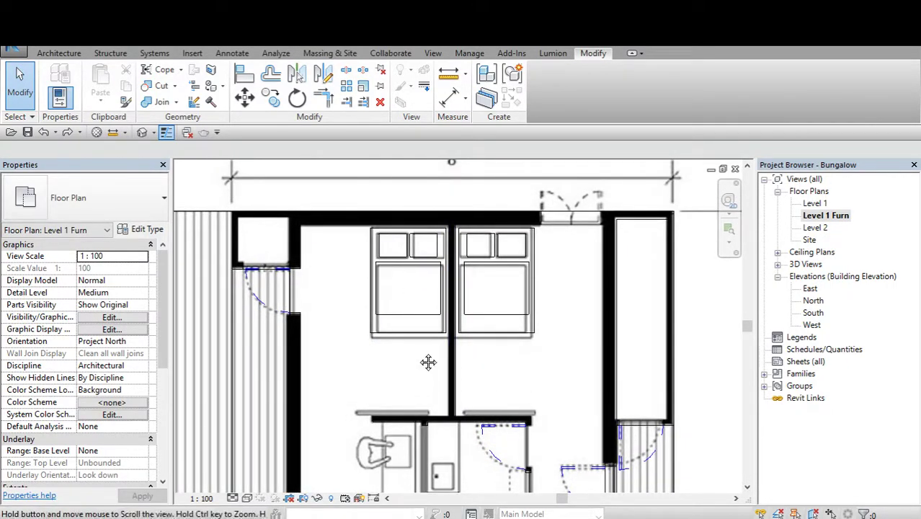
scroll(426, 364, "up", 2)
middle_click_drag(443, 361, 428, 342)
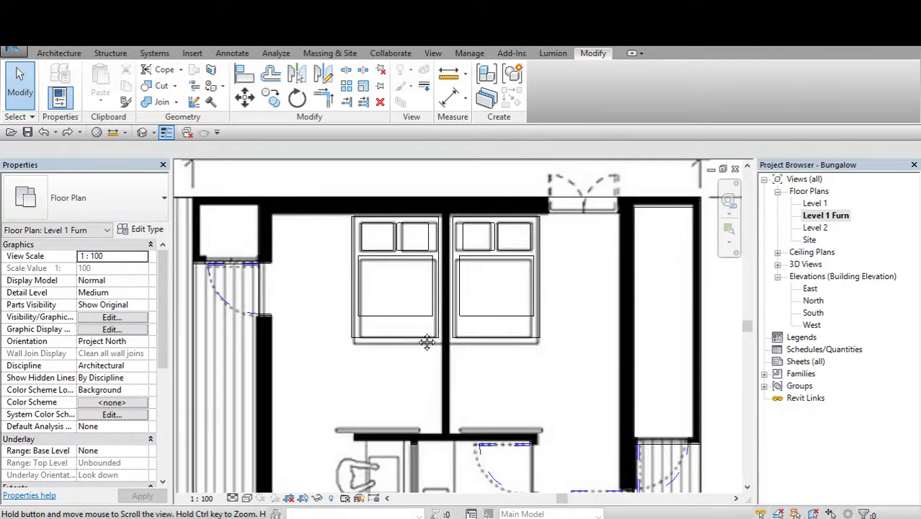
left_click(143, 133)
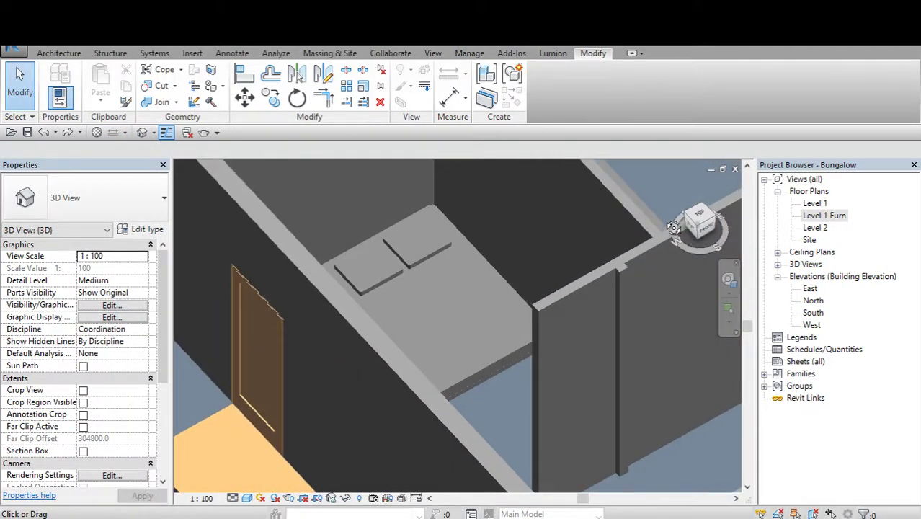
middle_click_drag(693, 238, 400, 279, "shift")
mouse_move(713, 234)
left_mouse_down()
mouse_move(515, 290)
mouse_move(392, 366)
left_mouse_up()
scroll(392, 366, "up", 5)
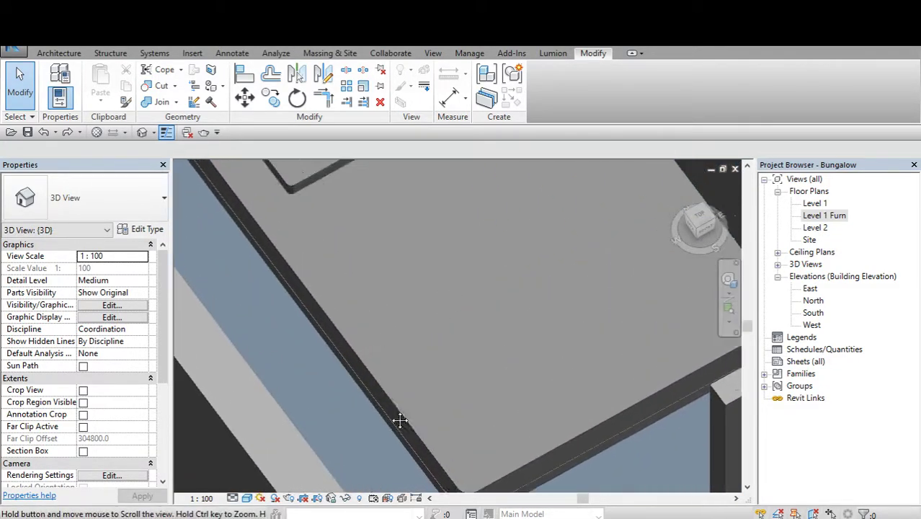
scroll(267, 263, "down", 5)
scroll(265, 271, "down", 3)
mouse_move(633, 246)
middle_mouse_down("shift")
mouse_move(585, 312)
mouse_move(442, 378)
middle_mouse_up("shift")
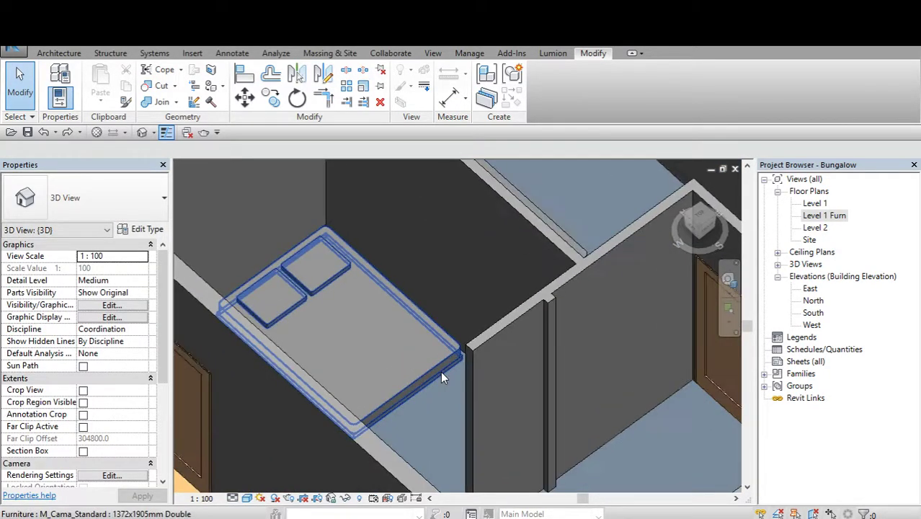
scroll(440, 371, "down", 3)
middle_click_drag(441, 371, 512, 303, "shift")
scroll(512, 303, "up", 3)
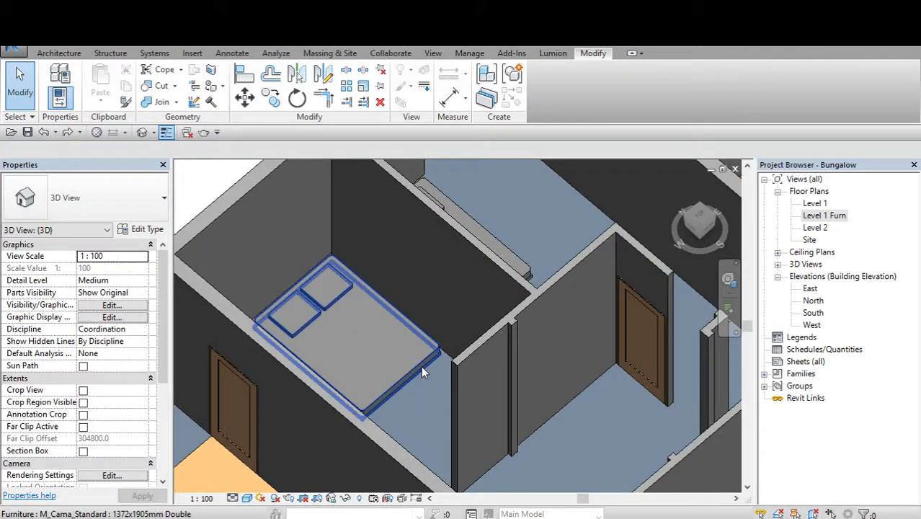
scroll(421, 368, "up", 2)
left_click(61, 53)
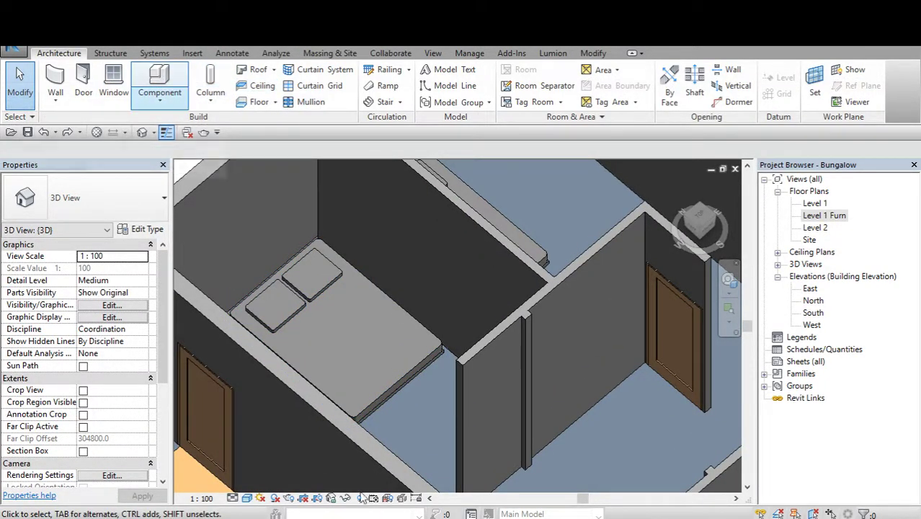
left_click(724, 170)
Move the family's floor plan window up and maximize it.
left_click_drag(460, 236, 594, 213)
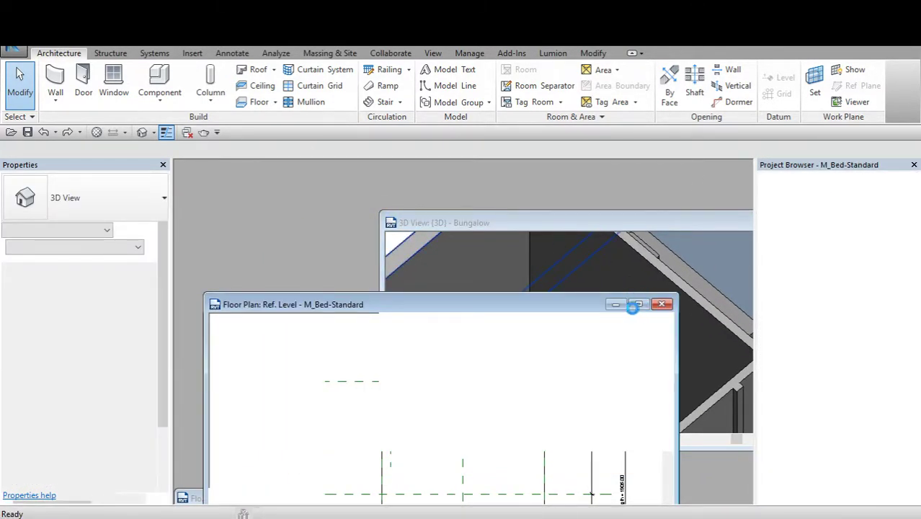
left_click_drag(633, 311, 618, 168)
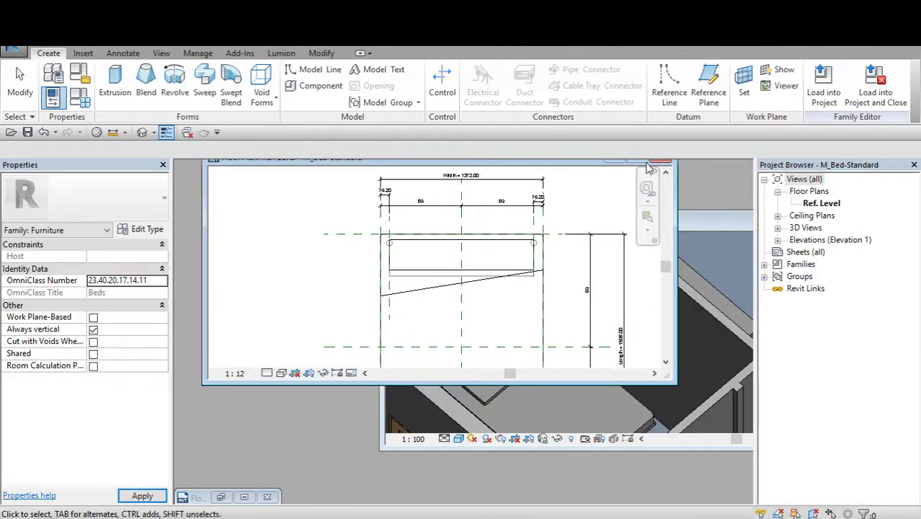
left_click(625, 161)
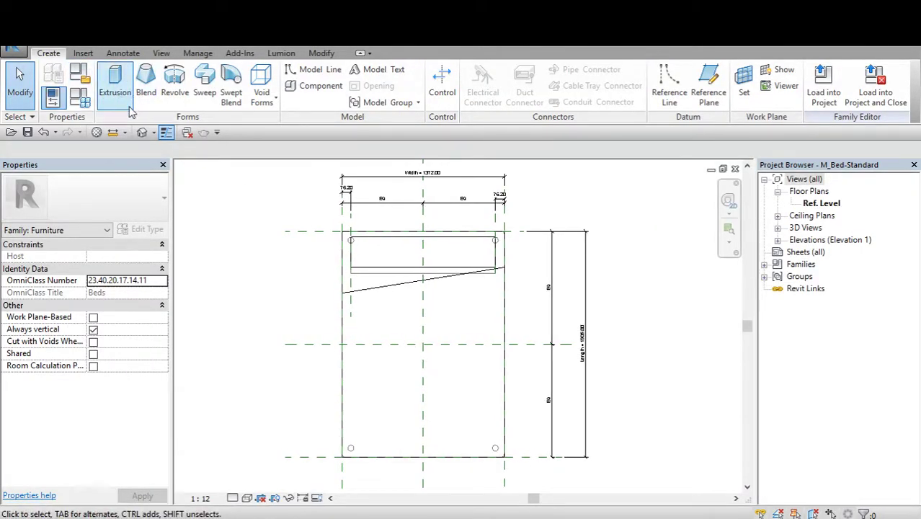
left_click(165, 134)
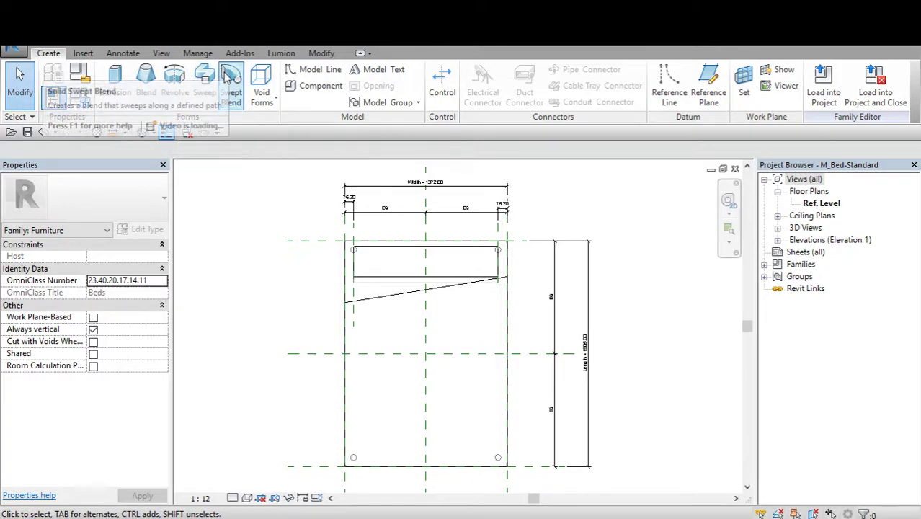
Check the void form tools list and pan the family plan slightly left.
left_click(264, 101)
left_click(261, 102)
left_click(260, 104)
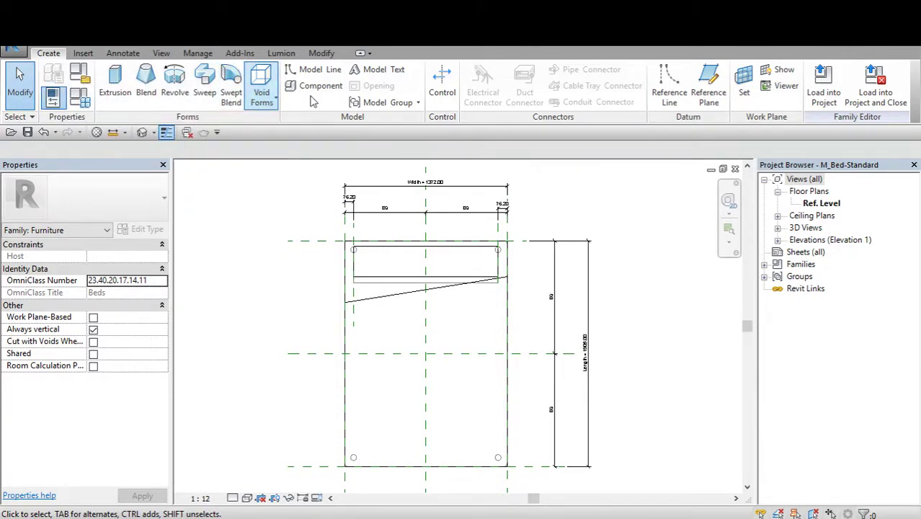
middle_click_drag(396, 270, 372, 270)
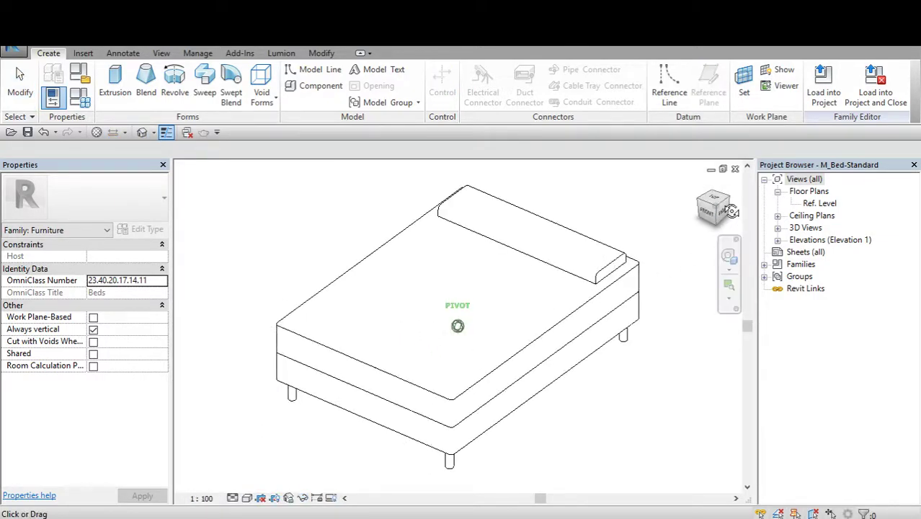
scroll(575, 295, "up", 5)
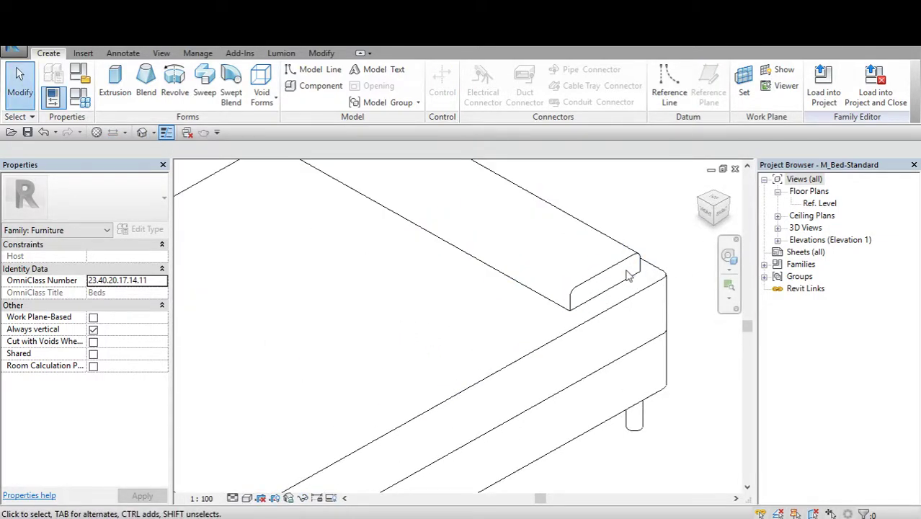
scroll(618, 281, "down", 5)
scroll(610, 288, "down", 3)
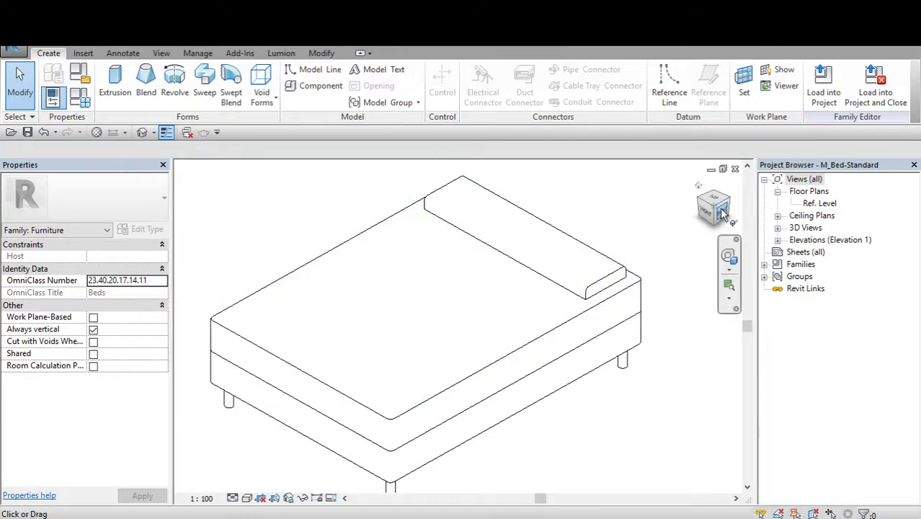
Close the family's 3D view and close the bed family without saving changes.
left_click(735, 170)
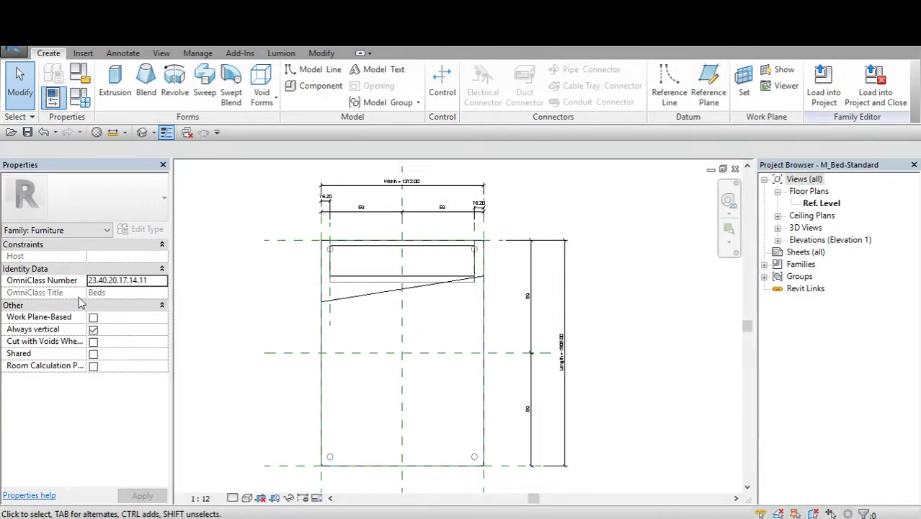
left_click(11, 49)
left_click(63, 410)
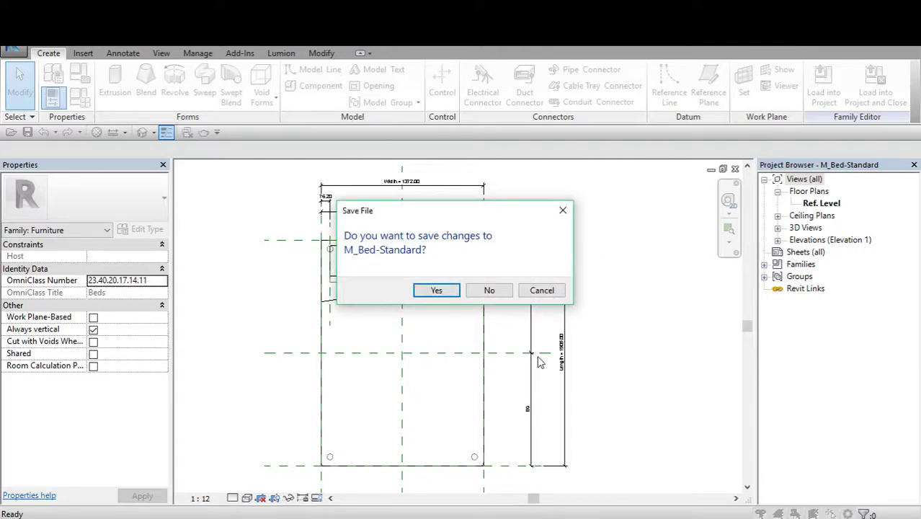
left_click(490, 291)
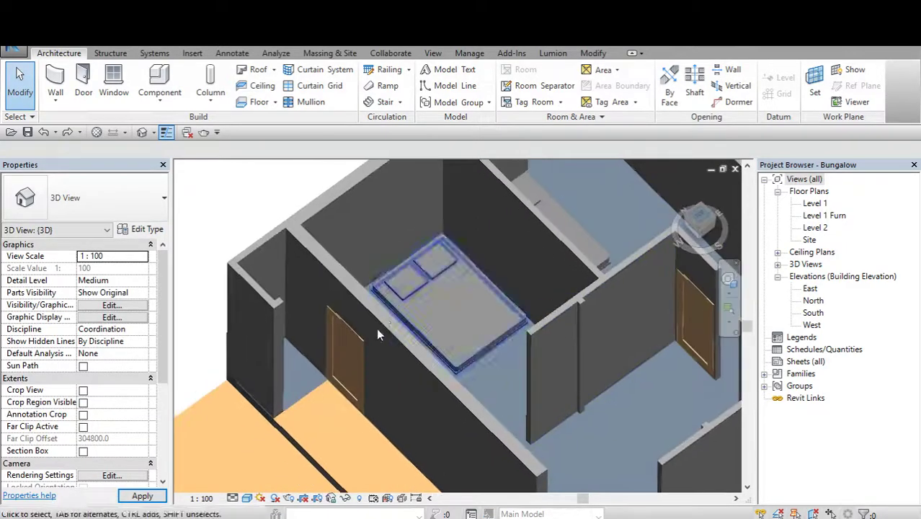
scroll(473, 316, "up", 2)
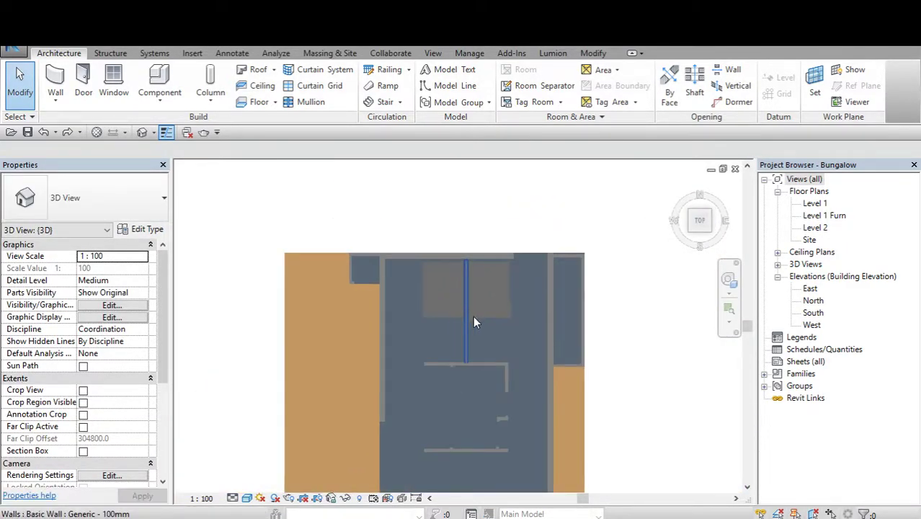
scroll(473, 316, "up", 2)
scroll(451, 325, "up", 2)
scroll(441, 205, "up", 2)
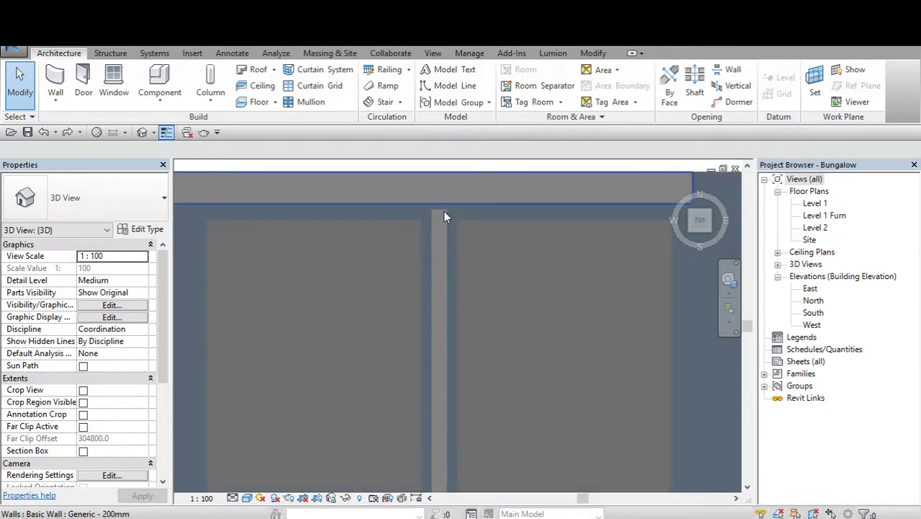
left_click(442, 212)
double_click(821, 215)
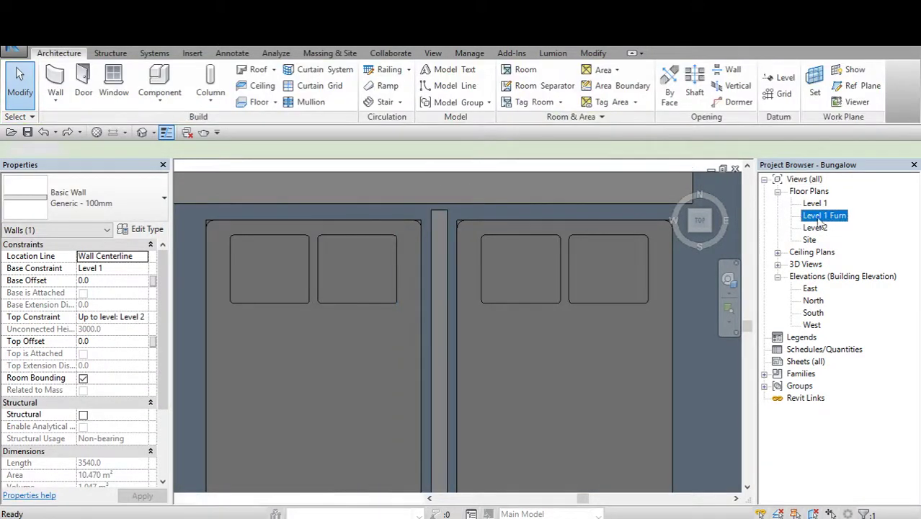
scroll(447, 209, "up", 3)
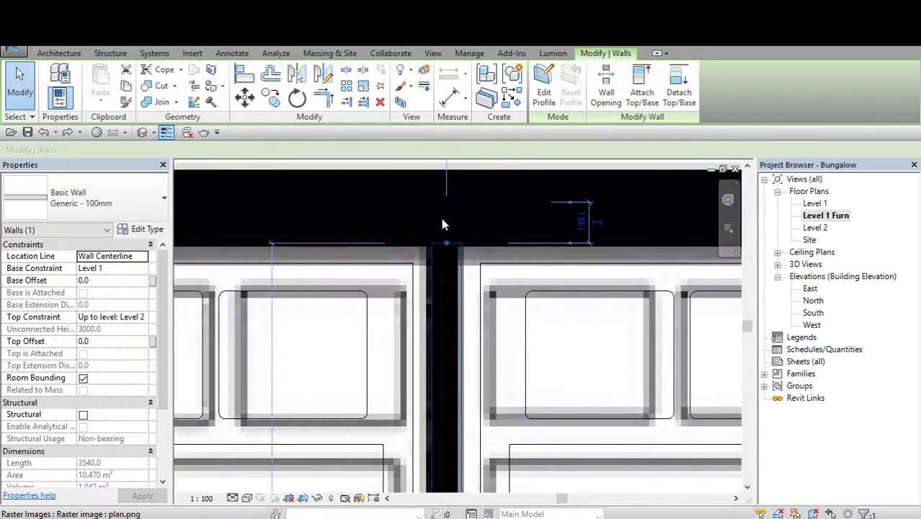
scroll(446, 247, "down", 2)
key("Escape")
scroll(355, 243, "down", 1)
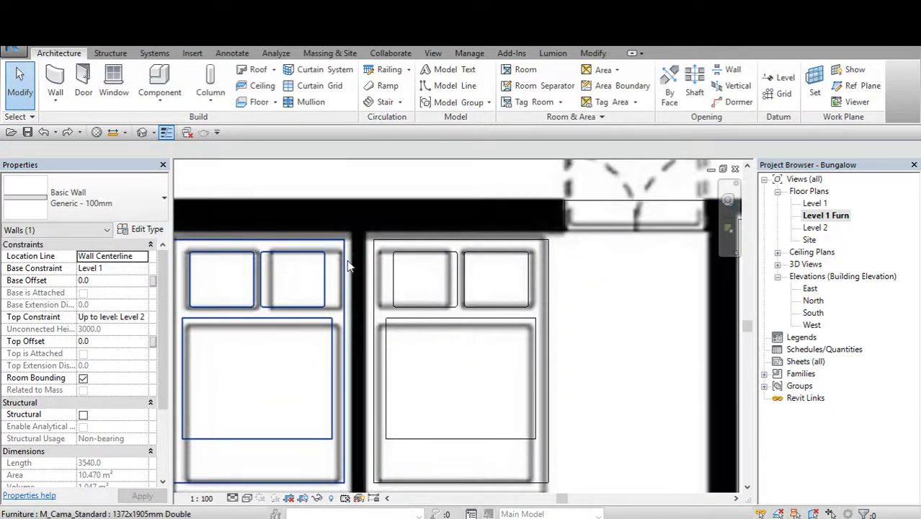
scroll(356, 242, "down", 2)
middle_click_drag(461, 346, 407, 310)
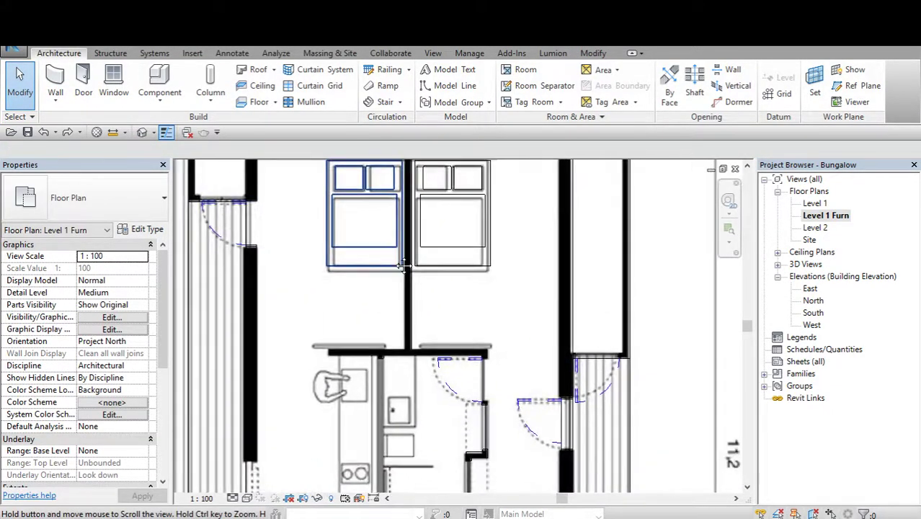
scroll(408, 310, "down", 1)
middle_click_drag(426, 425, 444, 328)
scroll(473, 426, "up", 1)
scroll(473, 426, "up", 1)
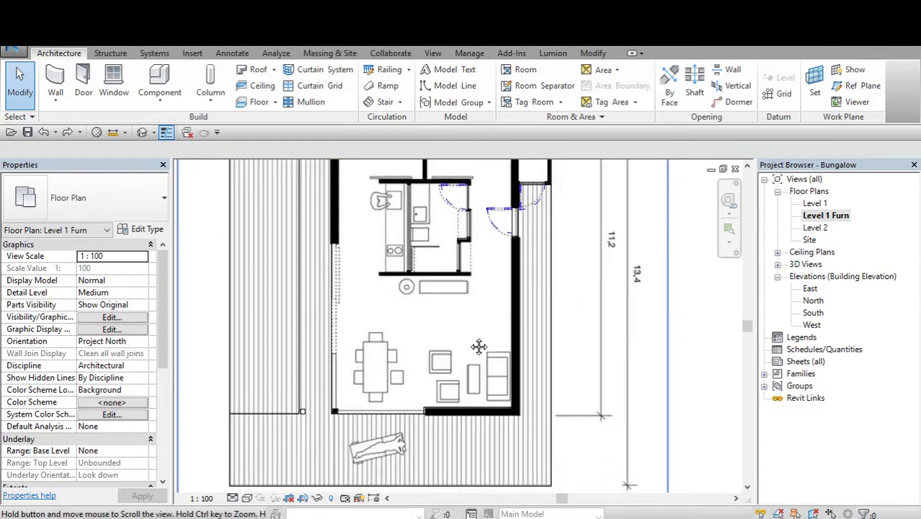
scroll(441, 399, "up", 1)
mouse_move(441, 399)
middle_mouse_down()
mouse_move(444, 317)
mouse_move(456, 365)
middle_mouse_up()
scroll(445, 316, "up", 1)
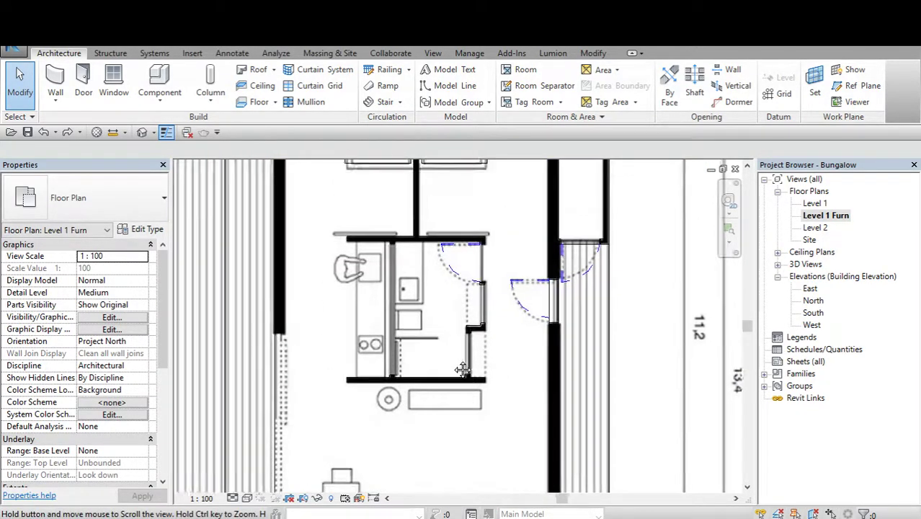
scroll(396, 392, "down", 1)
scroll(395, 391, "up", 1)
middle_click_drag(395, 392, 288, 339)
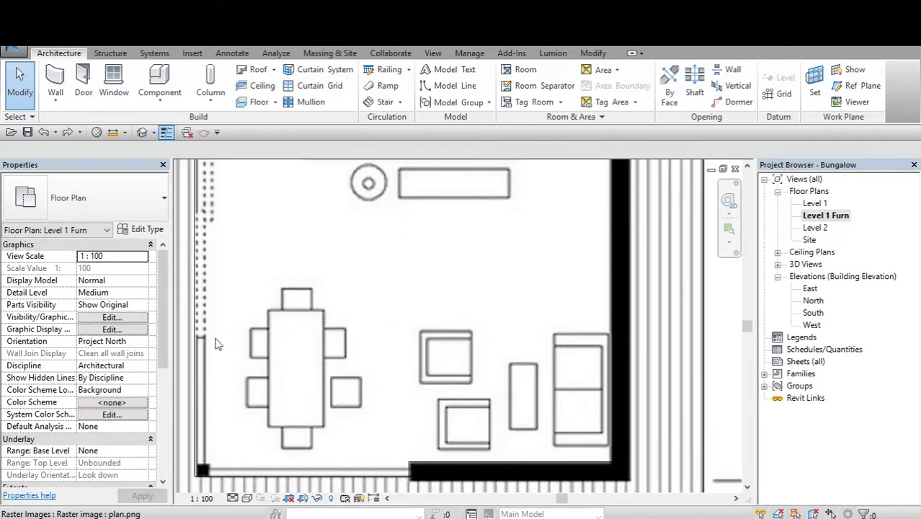
scroll(322, 377, "down", 1)
middle_click_drag(439, 301, 447, 405)
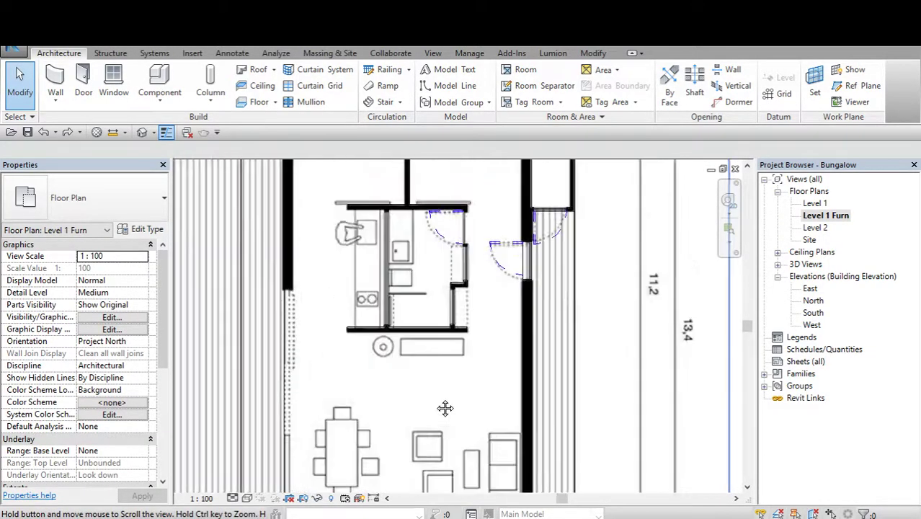
mouse_move(440, 263)
middle_mouse_down()
mouse_move(489, 447)
mouse_move(476, 266)
middle_mouse_up()
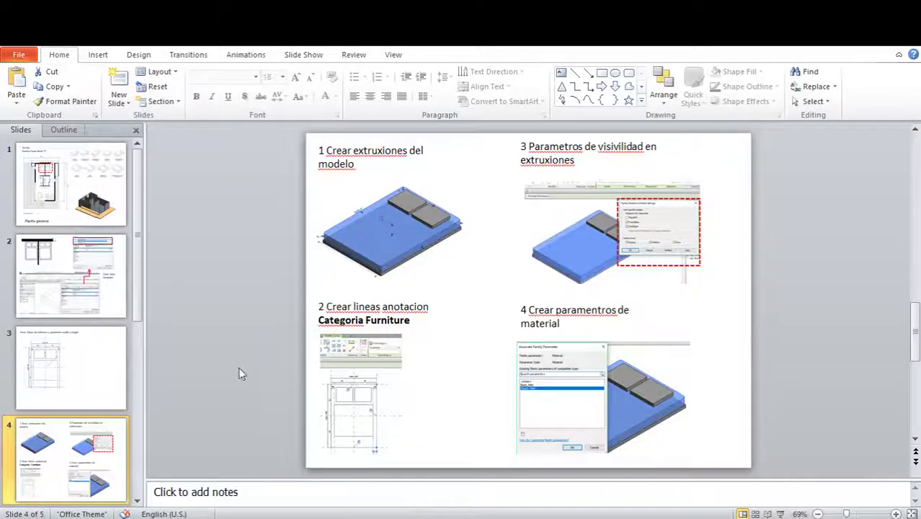
left_click(305, 328)
left_click(764, 312)
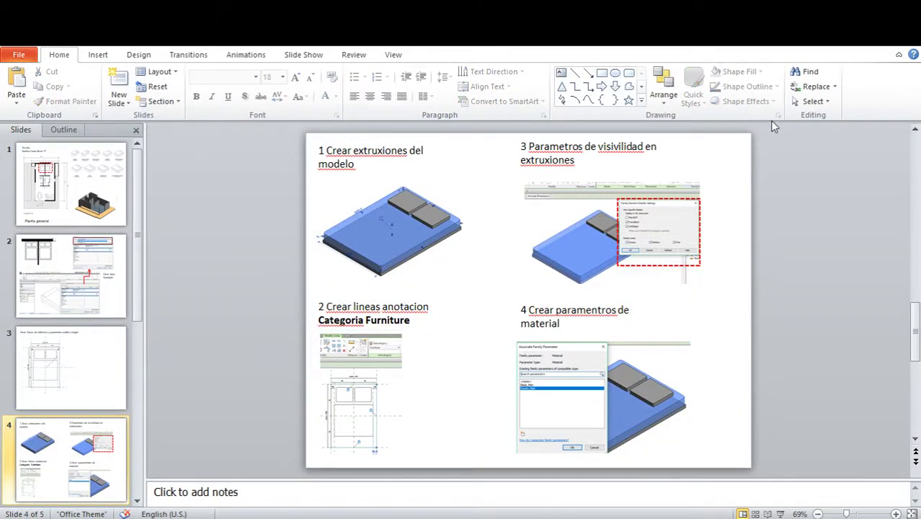
left_click(853, 46)
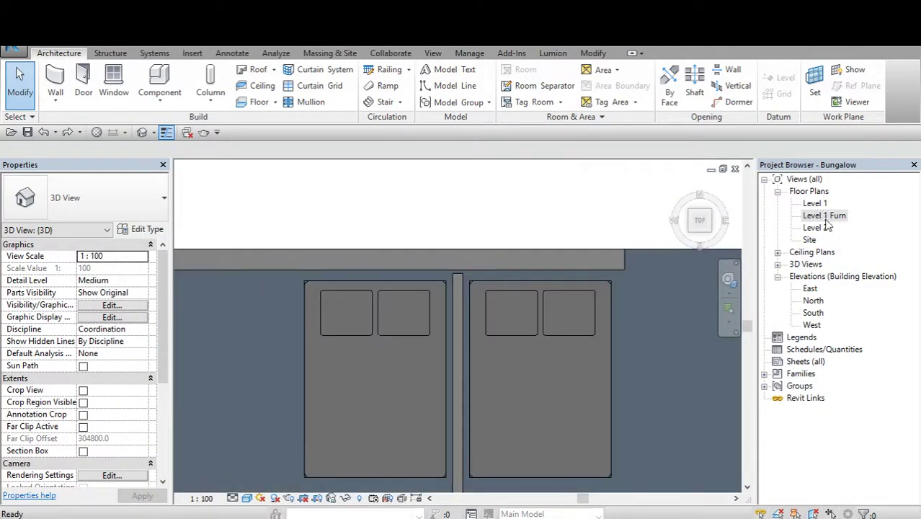
Open the Level 1 Furn plan and zoom in on the beds.
double_click(822, 215)
scroll(430, 367, "down", 1)
scroll(438, 375, "down", 2)
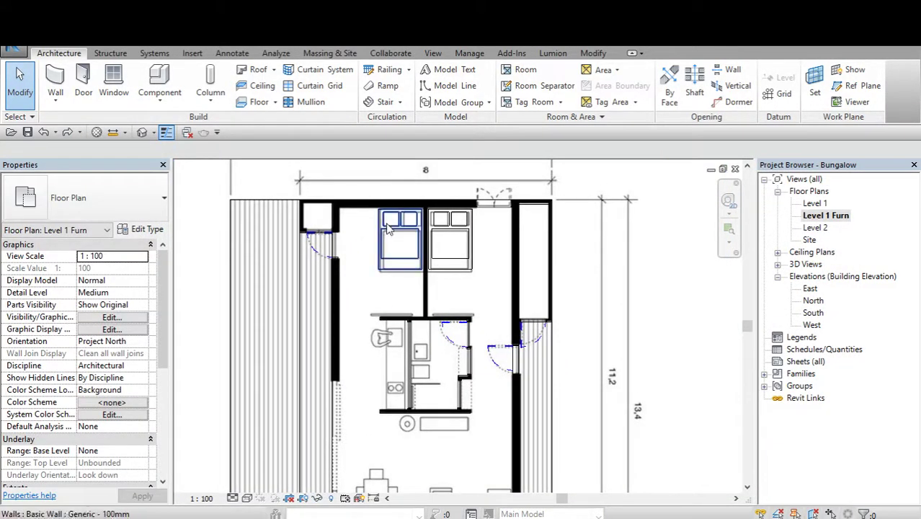
scroll(387, 229, "up", 2)
scroll(408, 285, "up", 2)
middle_click_drag(407, 286, 349, 284)
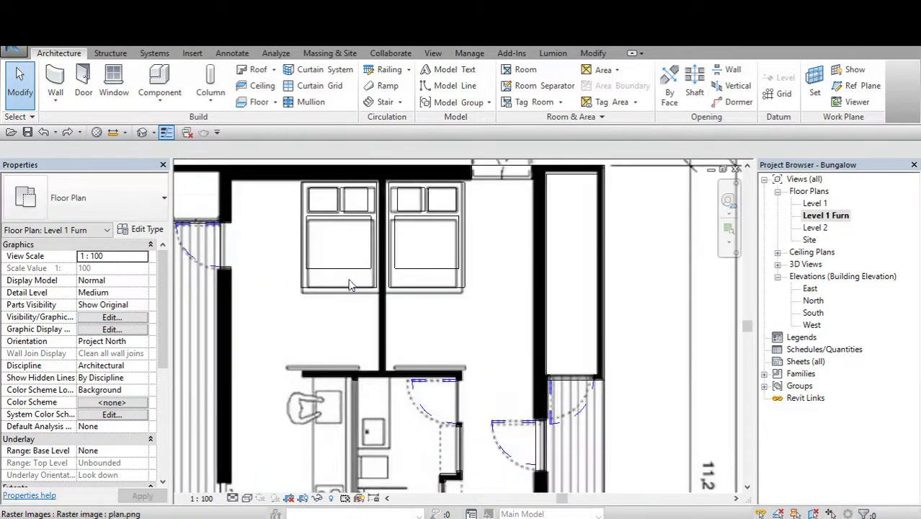
middle_click_drag(406, 294, 426, 173)
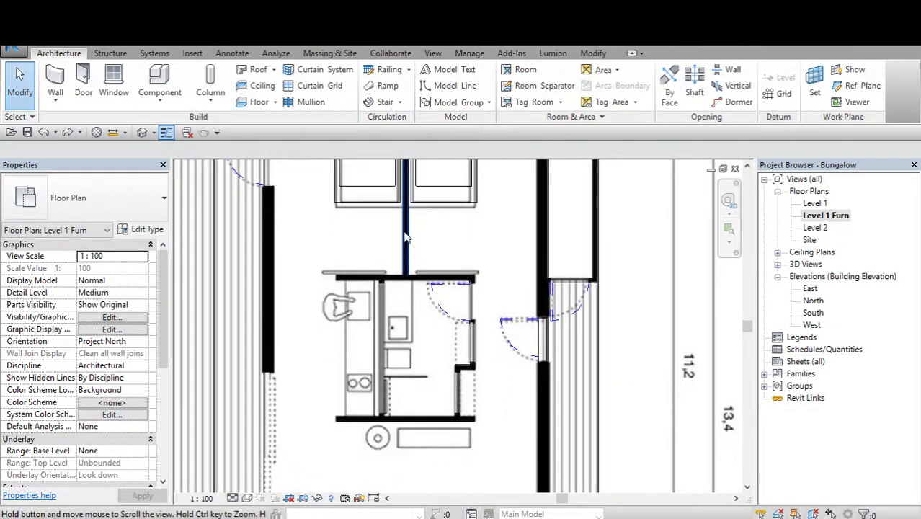
scroll(220, 353, "down", 2)
scroll(375, 360, "down", 2)
scroll(384, 376, "up", 1)
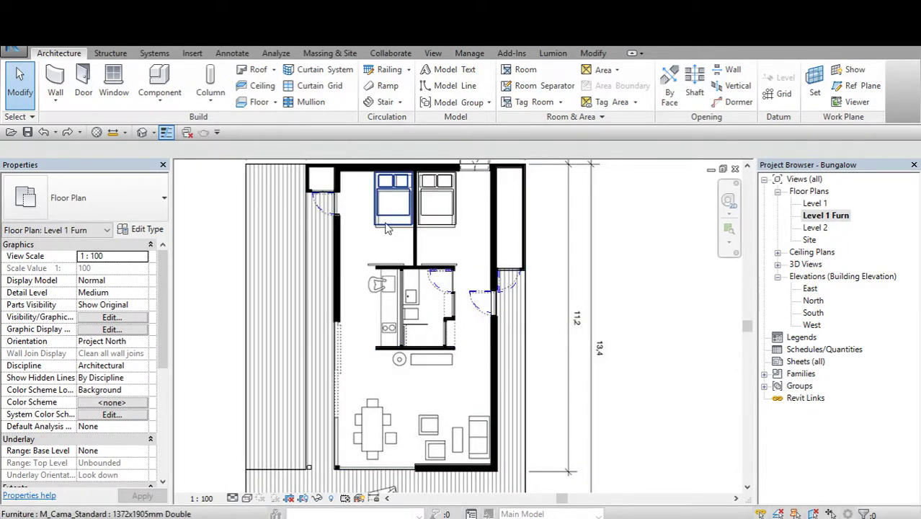
middle_click_drag(441, 309, 446, 308)
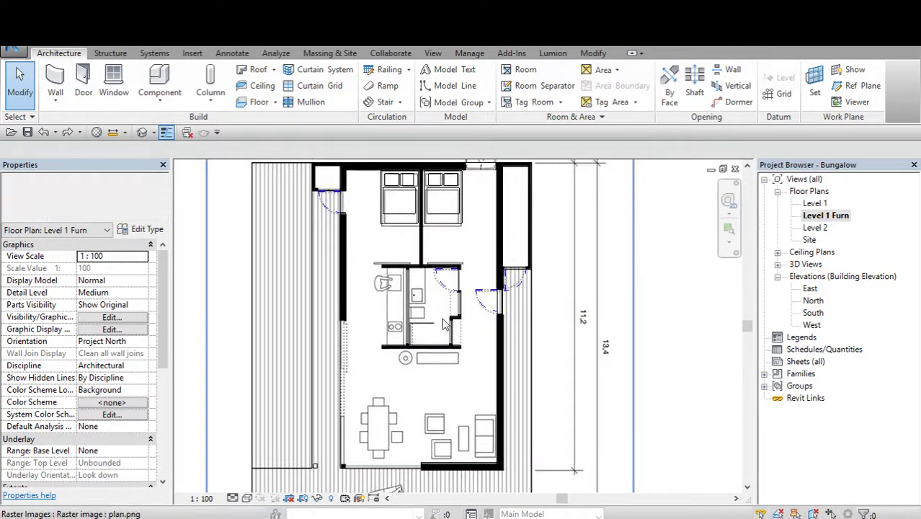
scroll(401, 204, "up", 3)
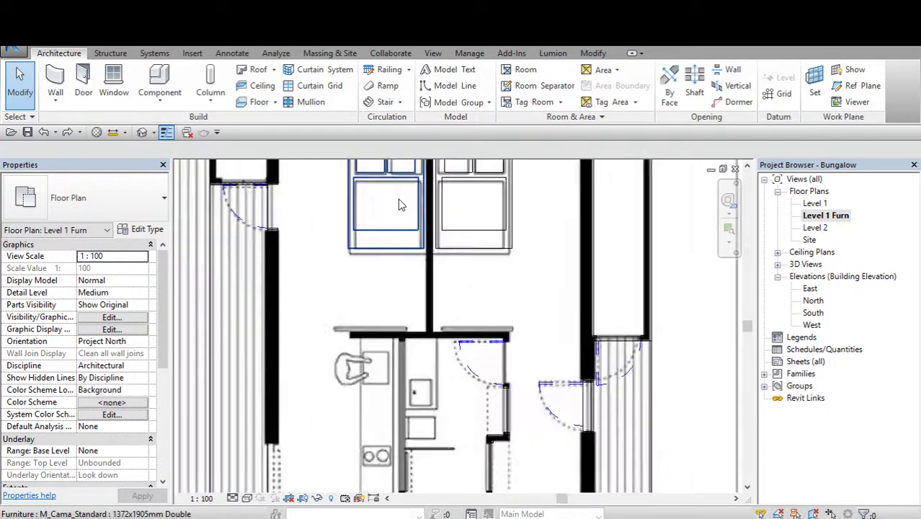
scroll(406, 263, "up", 2)
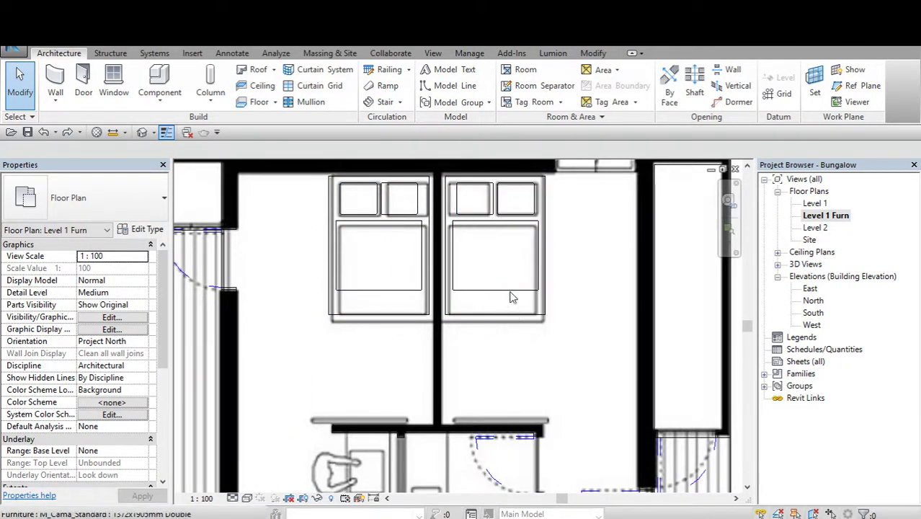
scroll(510, 297, "down", 1)
scroll(334, 460, "up", 2)
Set the Level 1 Furn plan's visual style to Shaded.
left_click(247, 498)
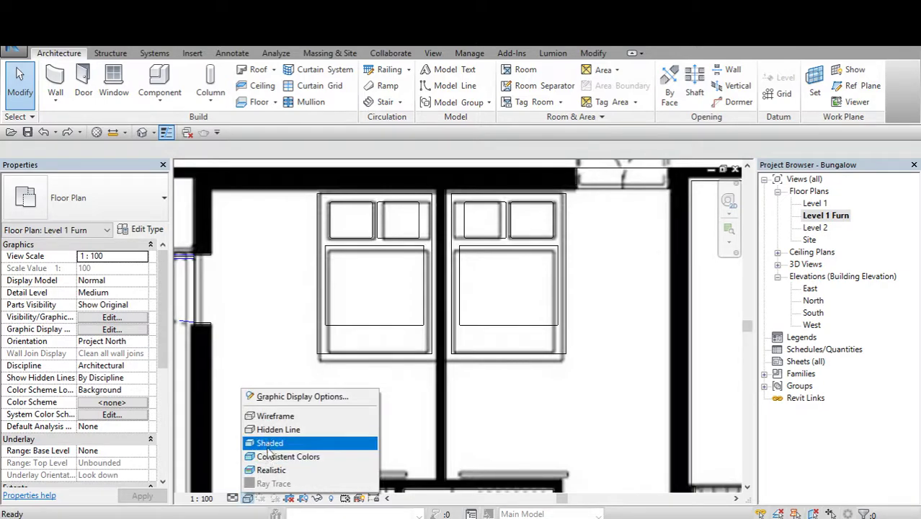
left_click(271, 440)
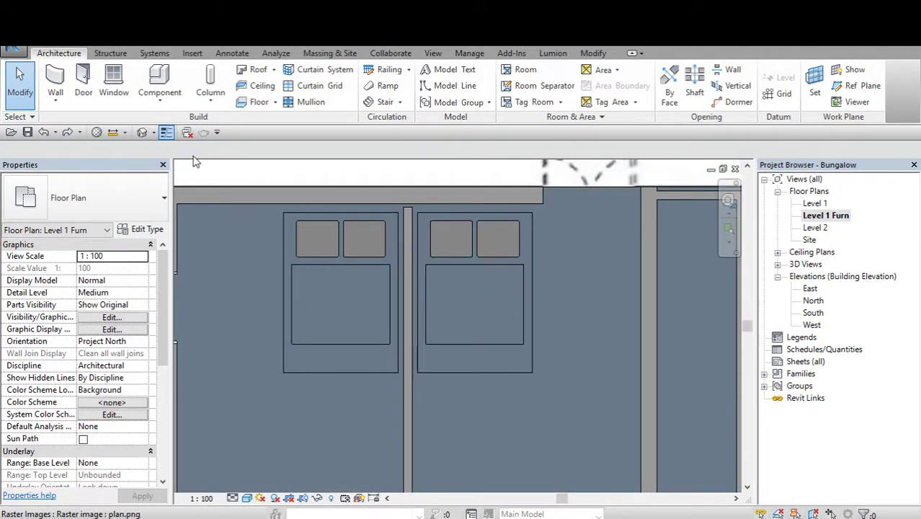
scroll(426, 284, "down", 2)
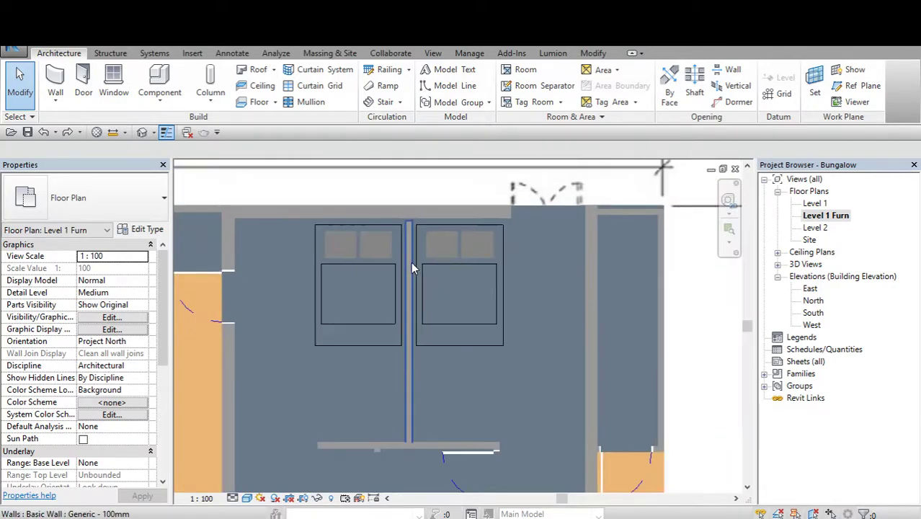
scroll(382, 299, "down", 1)
Open the 3D view and orbit to look into the bedroom with its bed.
left_click(142, 132)
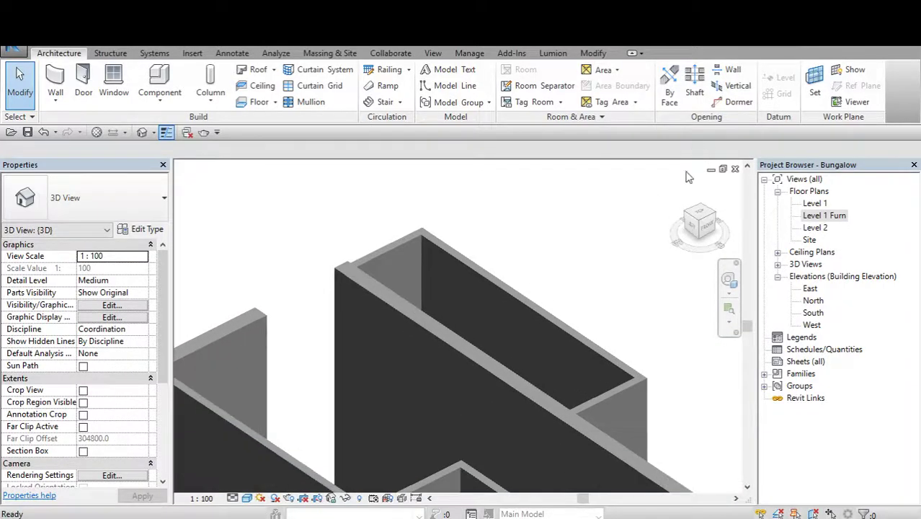
left_click_drag(698, 216, 735, 198)
scroll(393, 377, "down", 3)
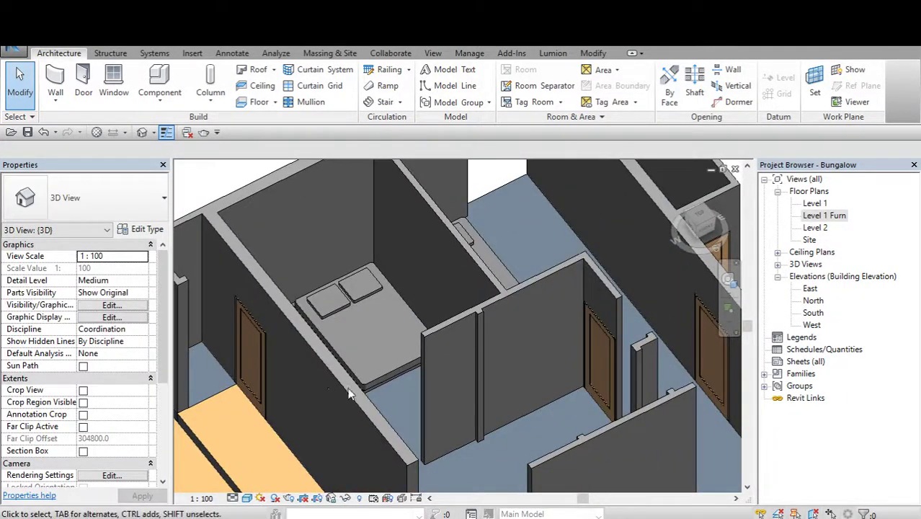
scroll(538, 313, "up", 3)
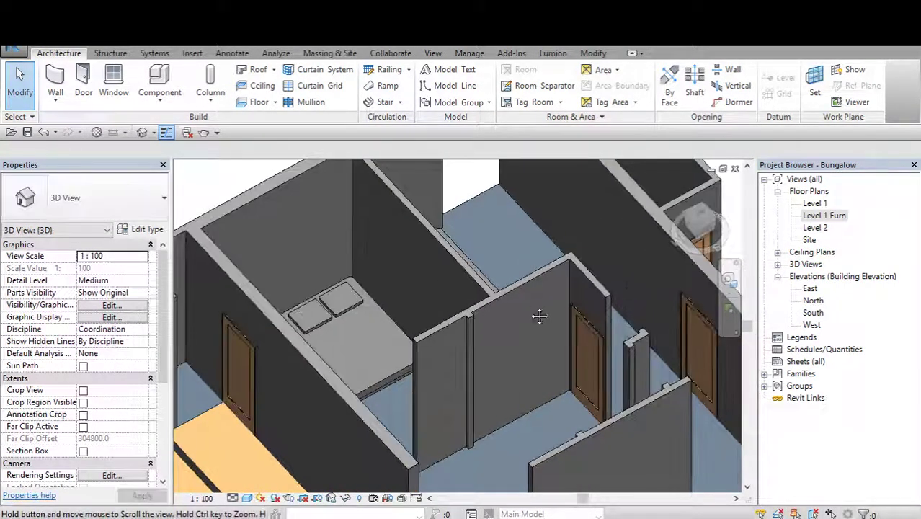
scroll(457, 324, "down", 2)
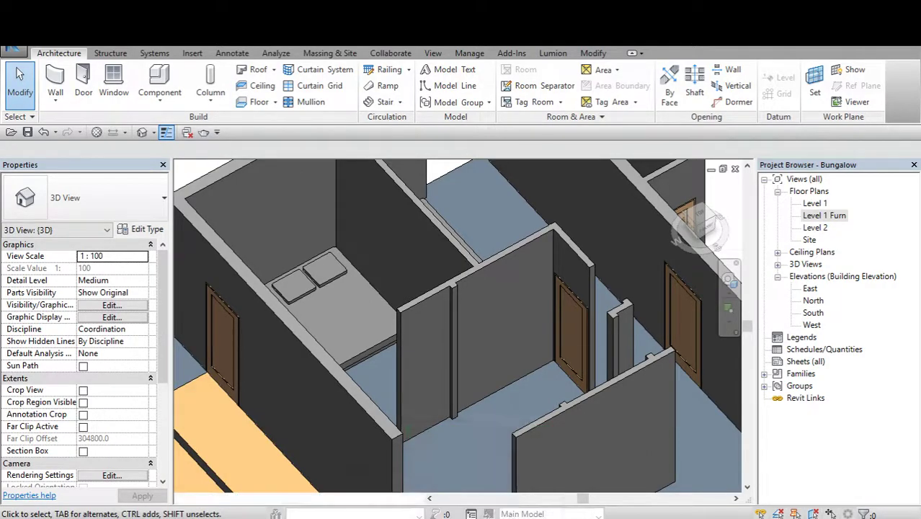